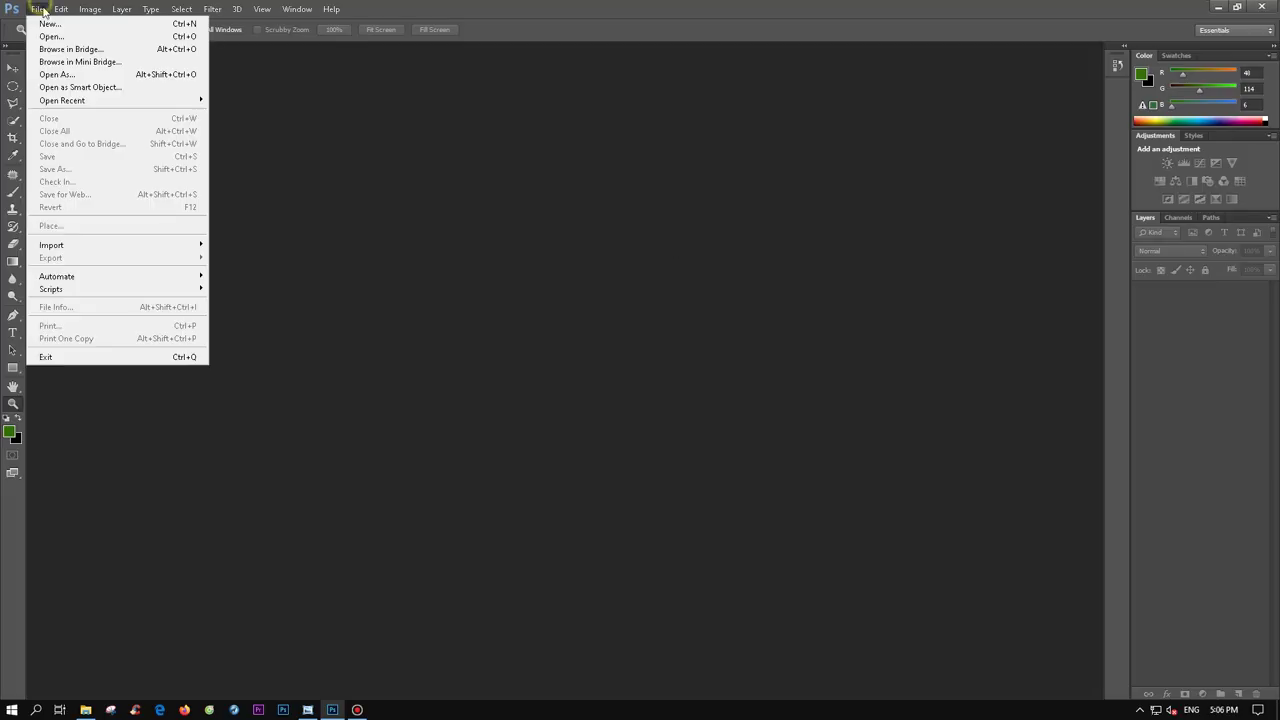
- Confirm opening the selected source photos
{"action": "key", "text": "Return"}
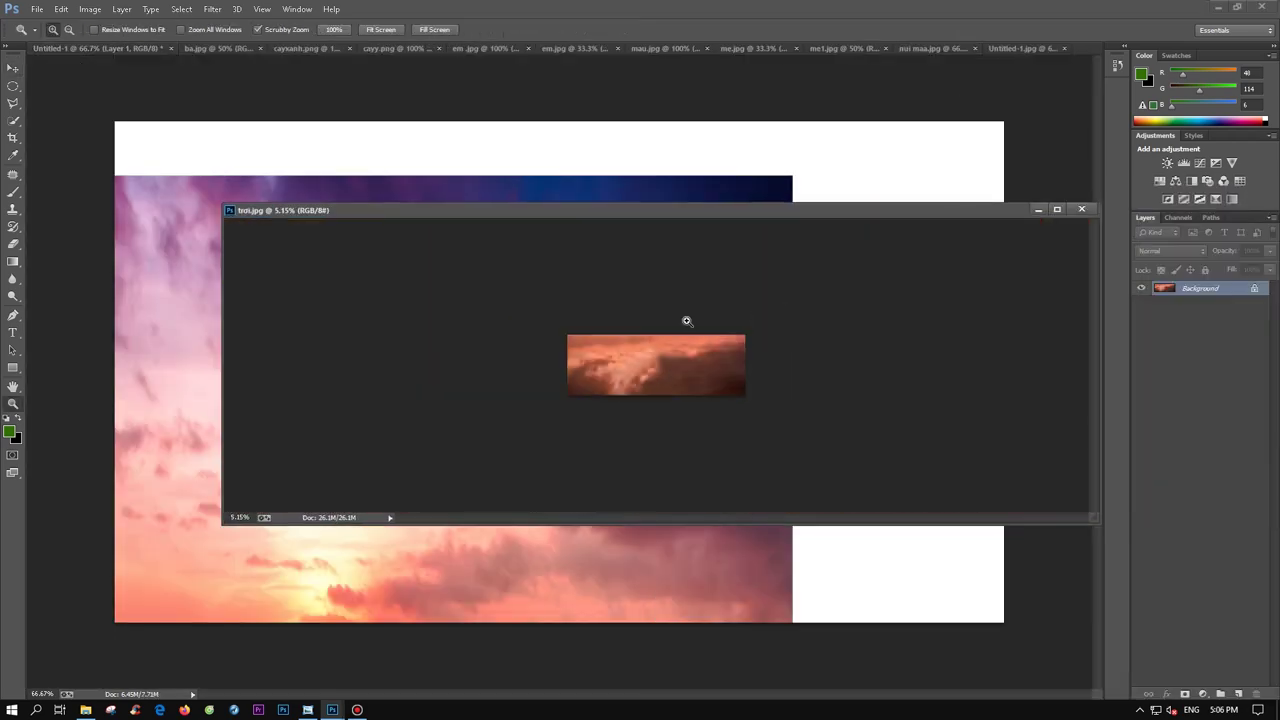
- Drag the cloud photo into the sunset document and shrink it into the lower canvas
{"action": "left_click_drag", "start_coordinate": [686, 323], "coordinate": [450, 380]}
{"action": "key", "text": "ctrl+t"}
{"action": "left_click_drag", "start_coordinate": [1041, 153], "coordinate": [1014, 366]}
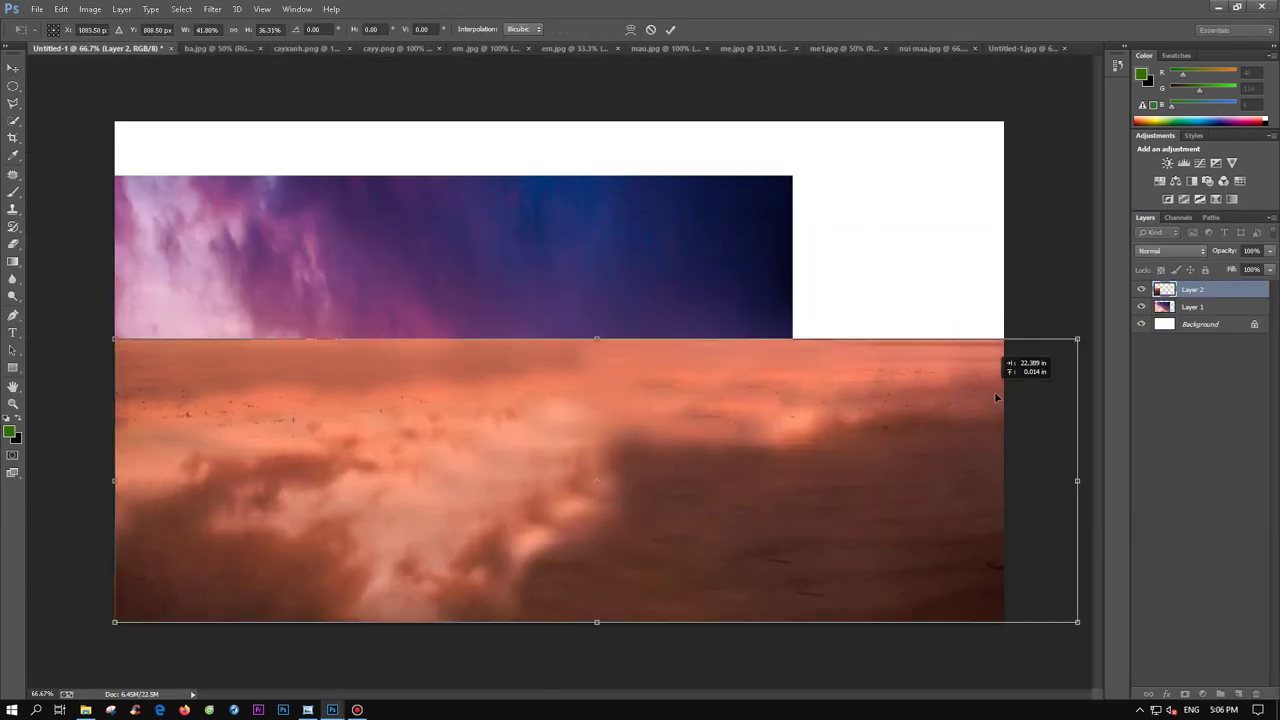
{"action": "key", "text": "Return"}
- Stretch the sky layer across the canvas top and raise the cloud layer's top edge
{"action": "key", "text": "alt+bracketleft"}
{"action": "key", "text": "ctrl+t"}
{"action": "mouse_move", "coordinate": [948, 160]}
{"action": "left_mouse_down"}
{"action": "mouse_move", "coordinate": [777, 140]}
{"action": "mouse_move", "coordinate": [1005, 210]}
{"action": "left_mouse_up"}
{"action": "mouse_move", "coordinate": [560, 320]}
{"action": "left_mouse_down"}
{"action": "mouse_move", "coordinate": [551, 371]}
{"action": "mouse_move", "coordinate": [561, 350]}
{"action": "left_mouse_up"}
{"action": "key", "text": "Return"}
{"action": "key", "text": "alt+bracketright"}
{"action": "key", "text": "ctrl+t"}
{"action": "key", "text": "Return"}
- Soft-erase the sky's edge along the horizon, reordering the sky and cloud layers around it
{"action": "key", "text": "e"}
{"action": "right_click", "coordinate": [448, 330]}
{"action": "key", "text": "Return"}
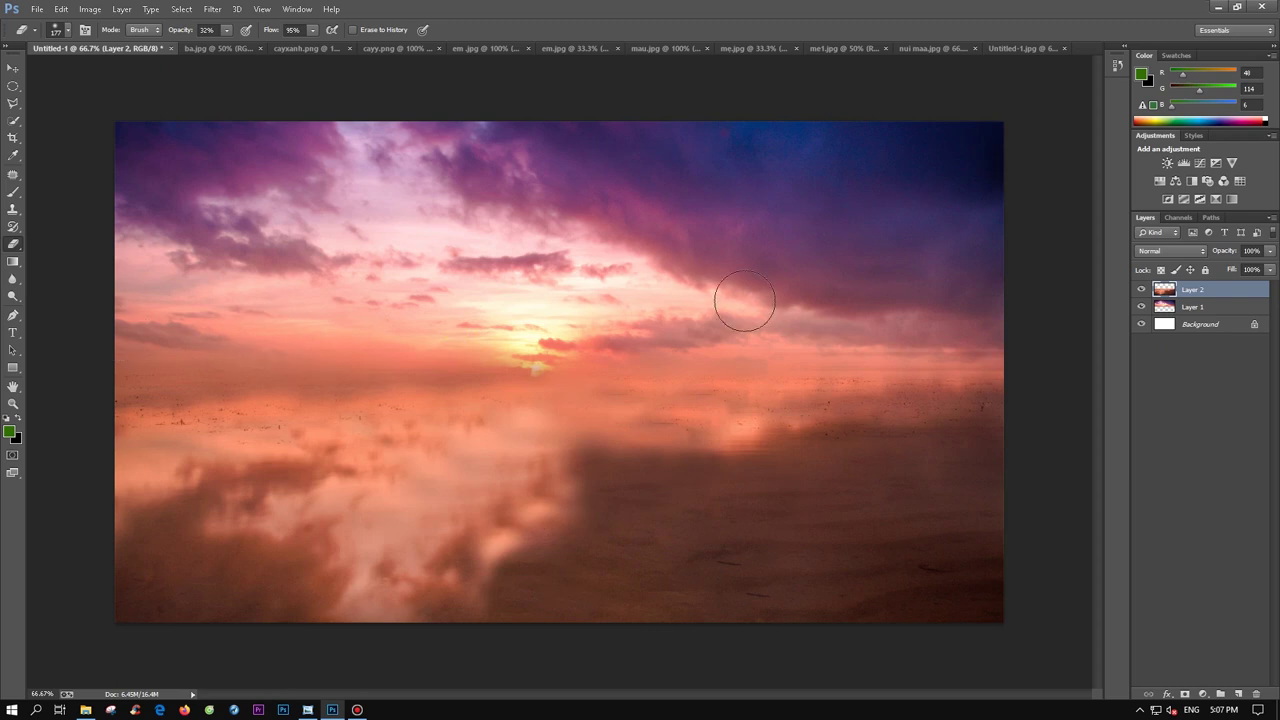
{"action": "key", "text": "ctrl+bracketleft"}
{"action": "key", "text": "ctrl+t"}
{"action": "key", "text": "Escape"}
{"action": "key", "text": "alt+bracketright"}
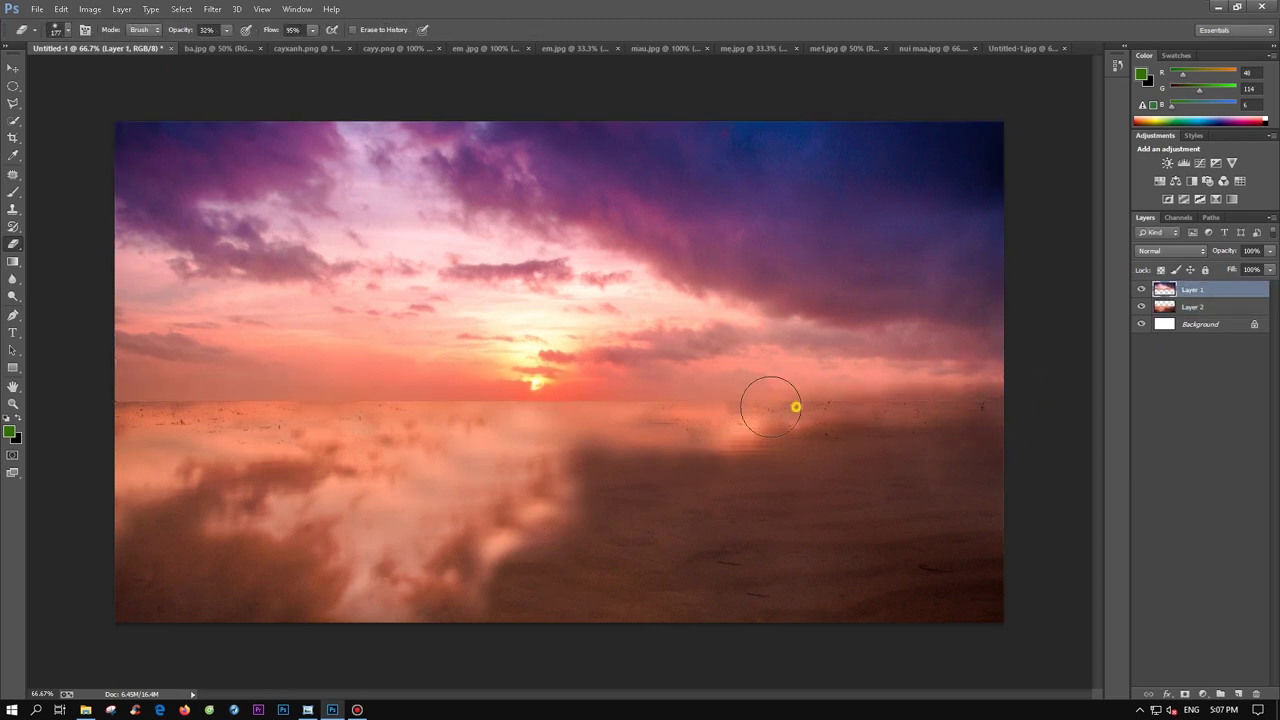
{"action": "left_click_drag", "start_coordinate": [375, 417], "coordinate": [150, 412]}
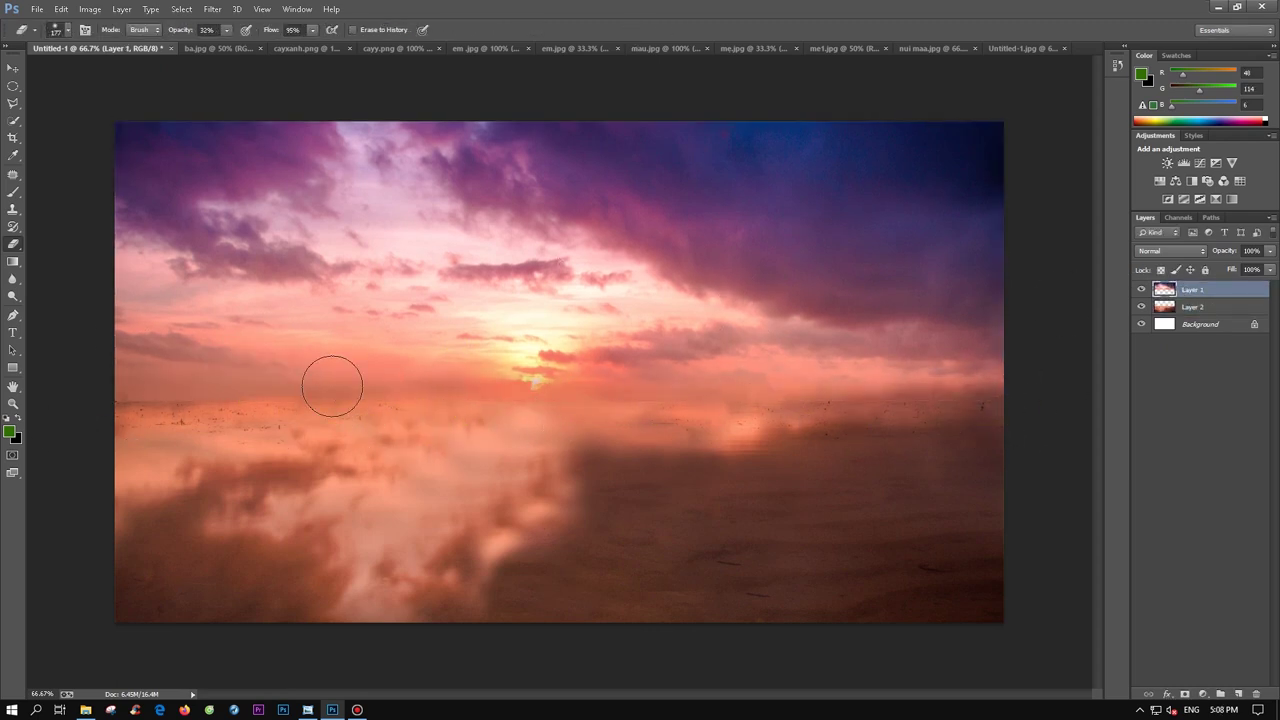
{"action": "key", "text": "ctrl+bracketleft"}
{"action": "key", "text": "alt+bracketright"}
{"action": "key", "text": "ctrl+t"}
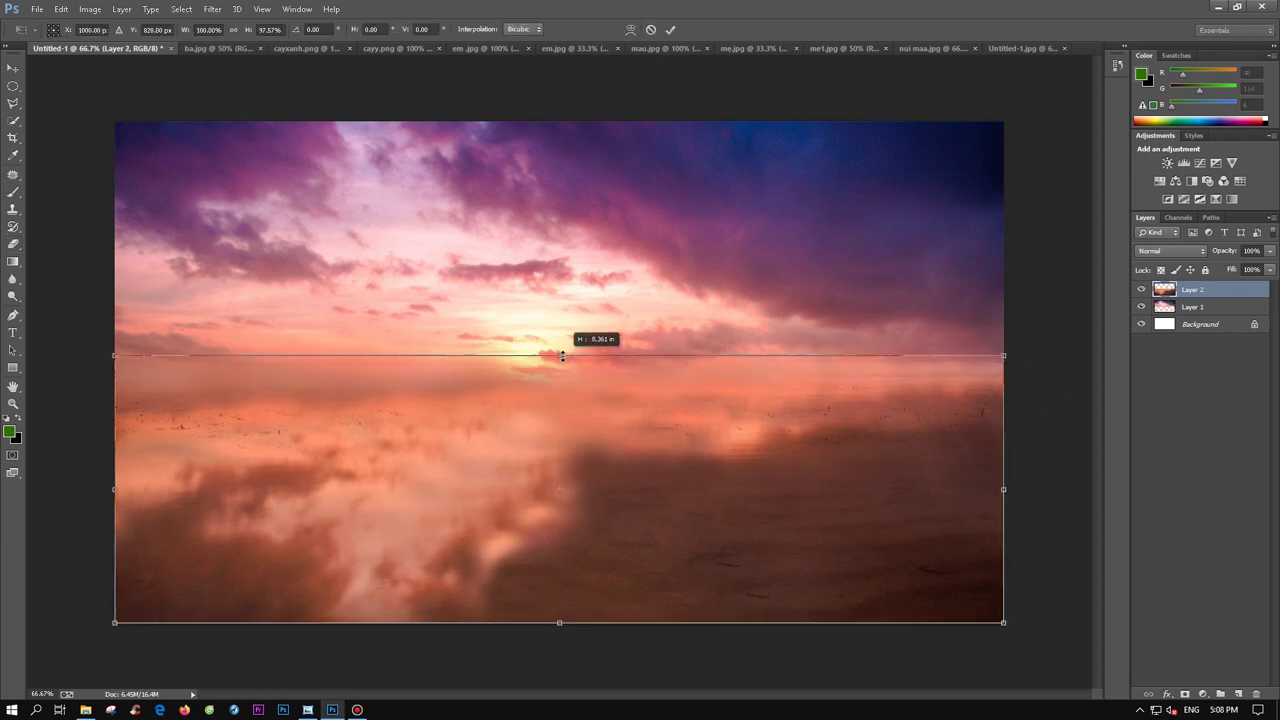
- Add Photo Filter 1 and place it between the two image layers
{"action": "key", "text": "Escape"}
{"action": "key", "text": "alt+bracketleft"}
{"action": "key", "text": "alt+bracketleft"}
{"action": "left_click", "coordinate": [1203, 693]}
{"action": "left_click", "coordinate": [1165, 574]}
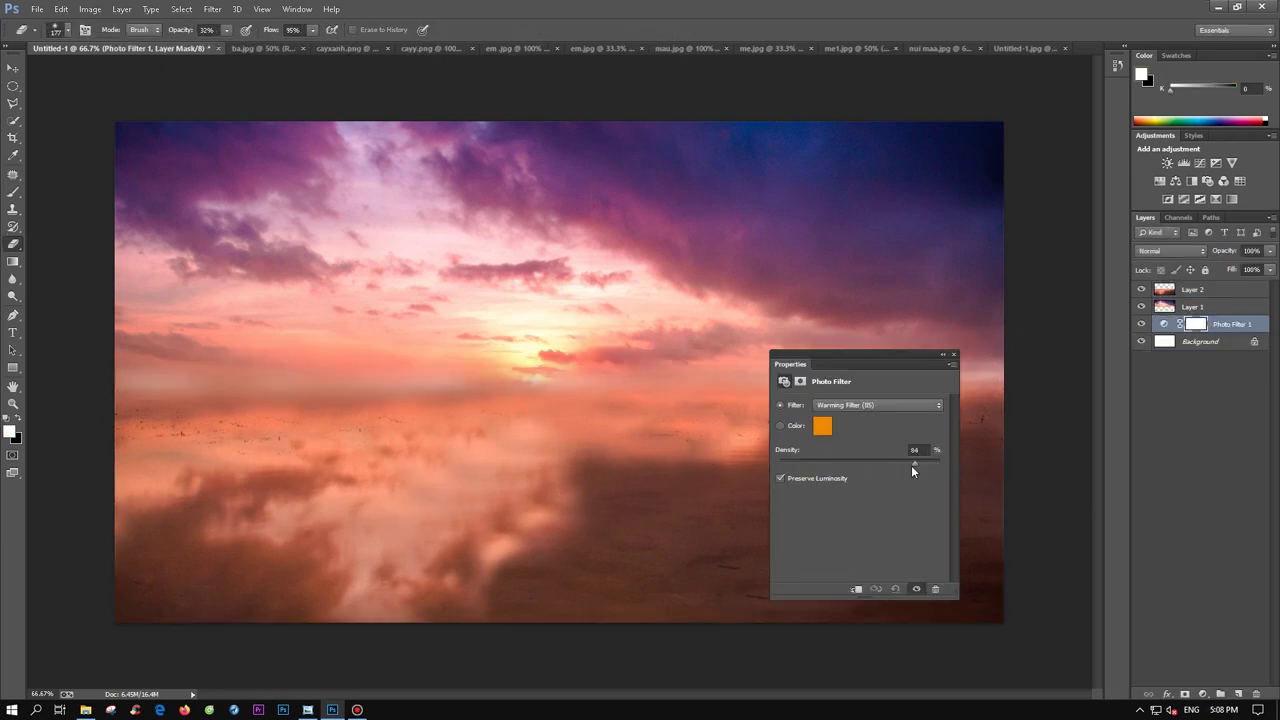
{"action": "left_click_drag", "start_coordinate": [1230, 324], "coordinate": [1220, 298]}
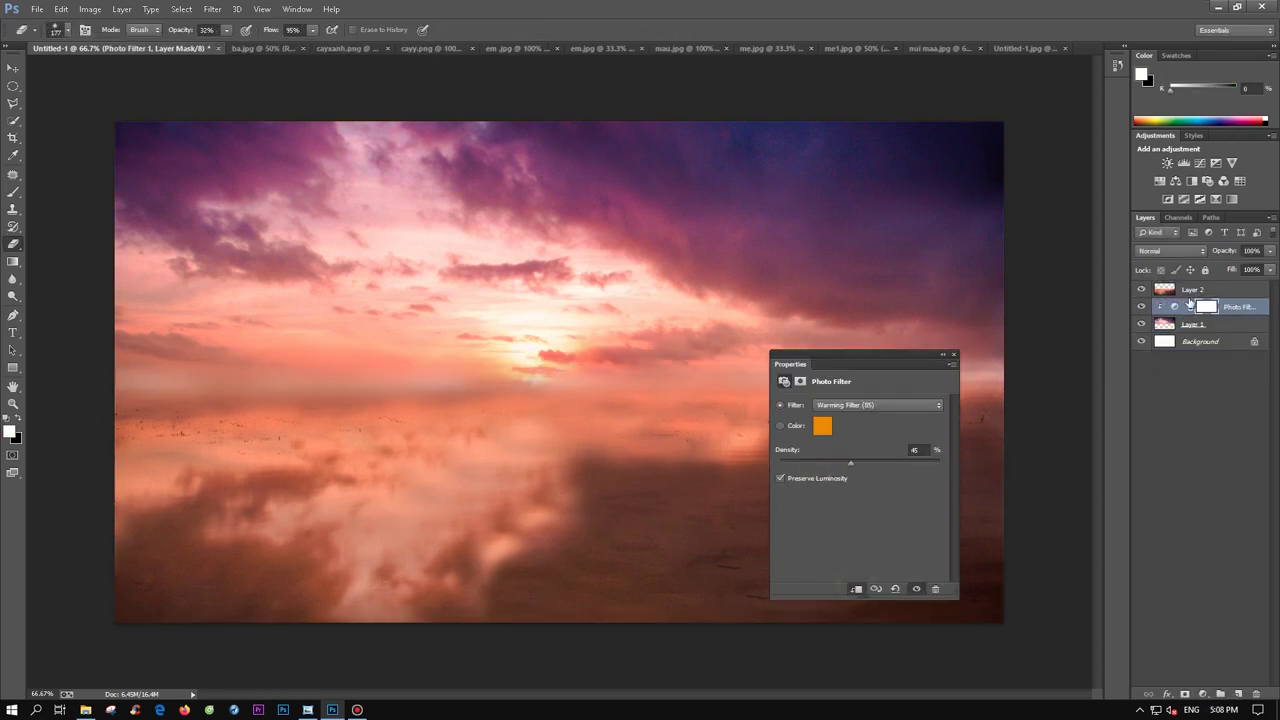
- Add a second Photo Filter layer with a custom purple filter colour
{"action": "left_click", "coordinate": [1203, 693]}
{"action": "left_click", "coordinate": [1170, 592]}
{"action": "left_click", "coordinate": [822, 427]}
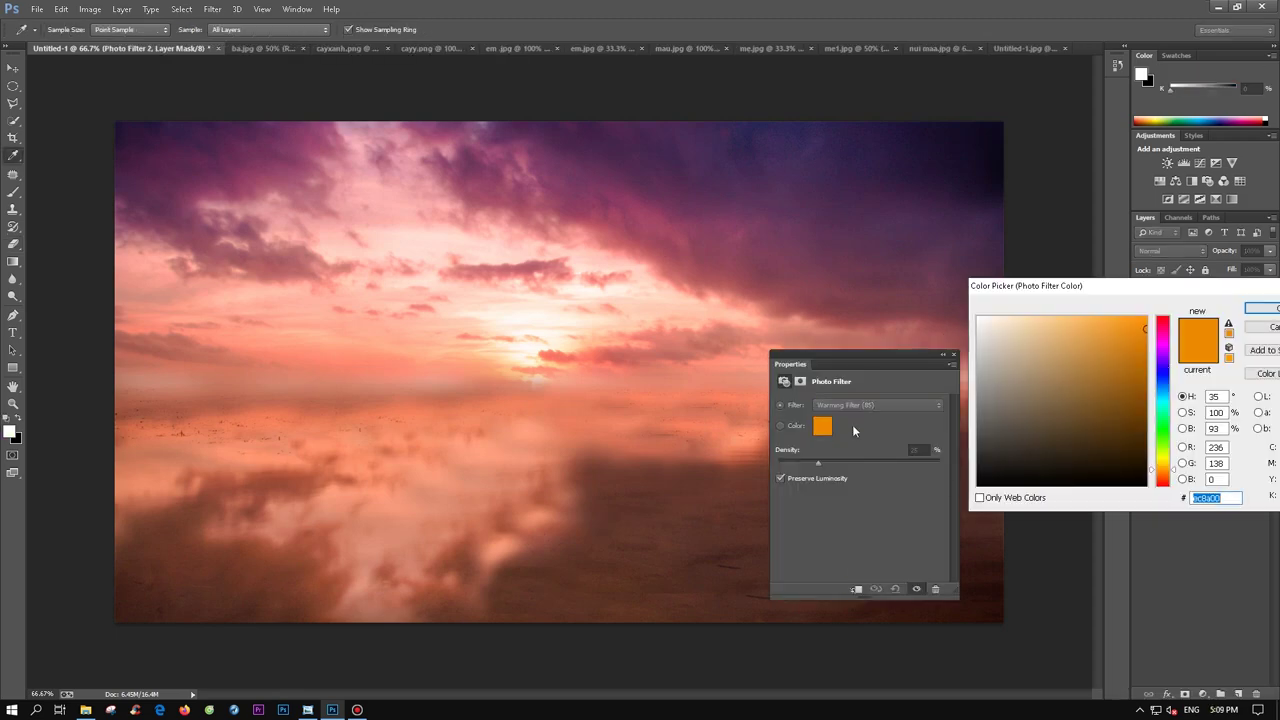
{"action": "key", "text": "Return"}
- Fill the Background layer with purple using the Paint Bucket, with Photo Filter 2 hidden
{"action": "left_click", "coordinate": [953, 354]}
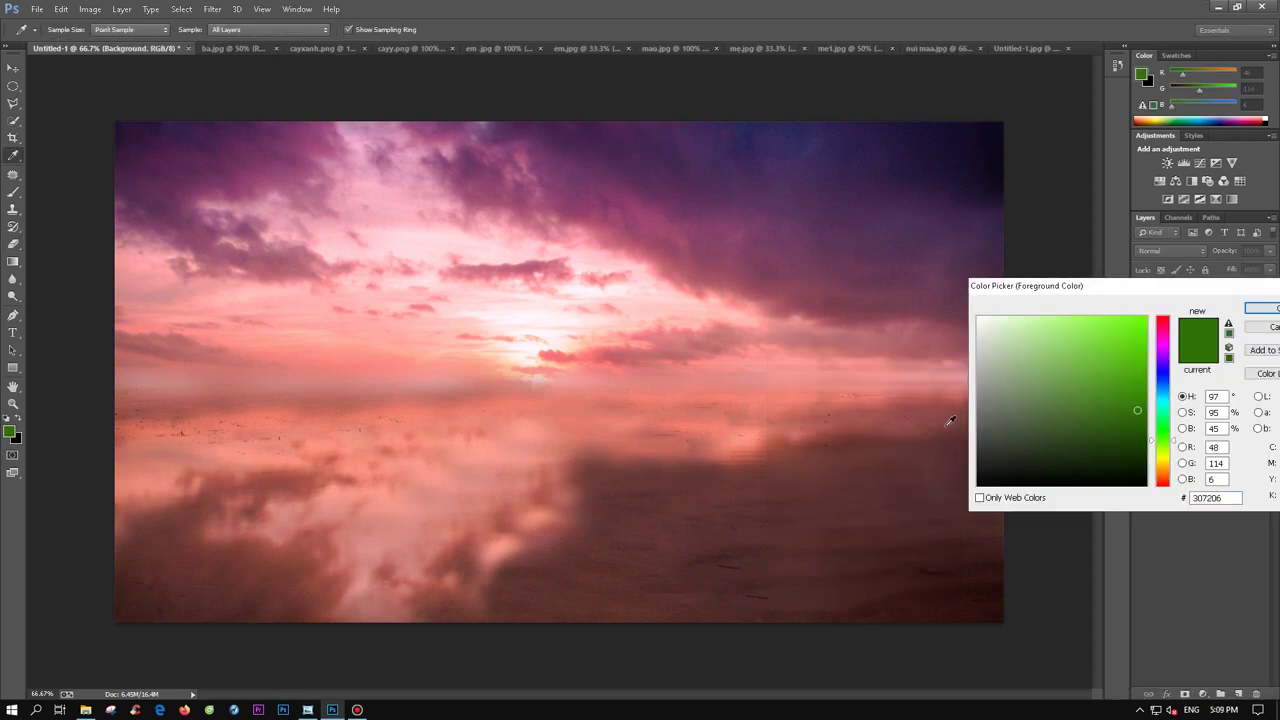
{"action": "left_click", "coordinate": [1162, 365]}
{"action": "left_click", "coordinate": [1266, 311]}
{"action": "left_click", "coordinate": [1141, 291]}
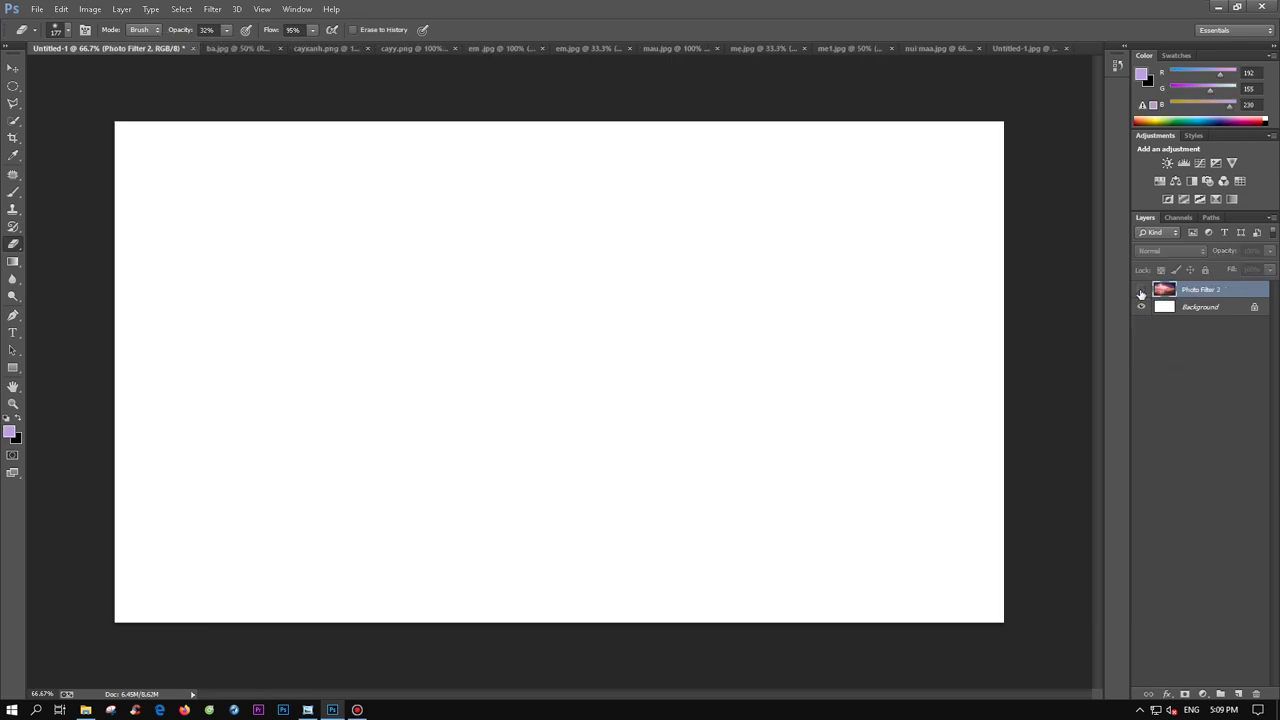
{"action": "right_click", "coordinate": [13, 279]}
{"action": "left_click", "coordinate": [60, 240]}
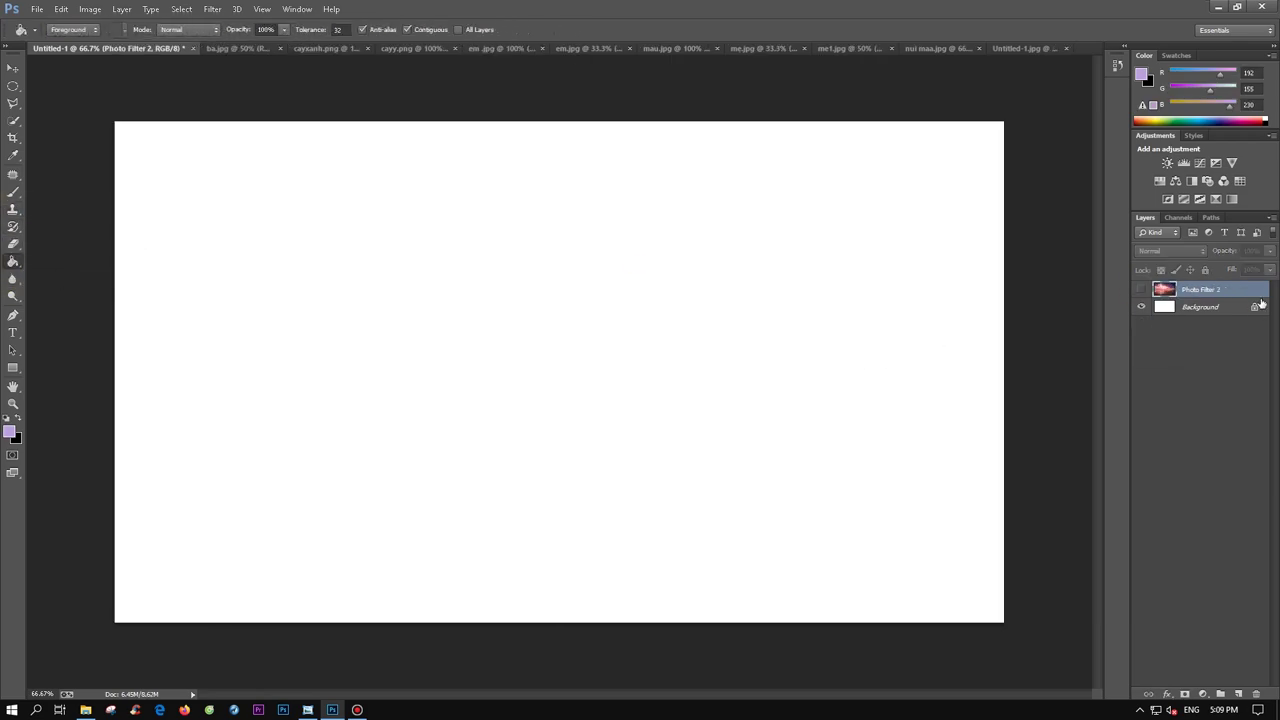
{"action": "left_click", "coordinate": [1200, 306]}
{"action": "left_click", "coordinate": [560, 370]}
- Show Photo Filter 2 again and refill the Background with orange
{"action": "left_click", "coordinate": [1141, 291]}
{"action": "left_click", "coordinate": [1195, 289]}
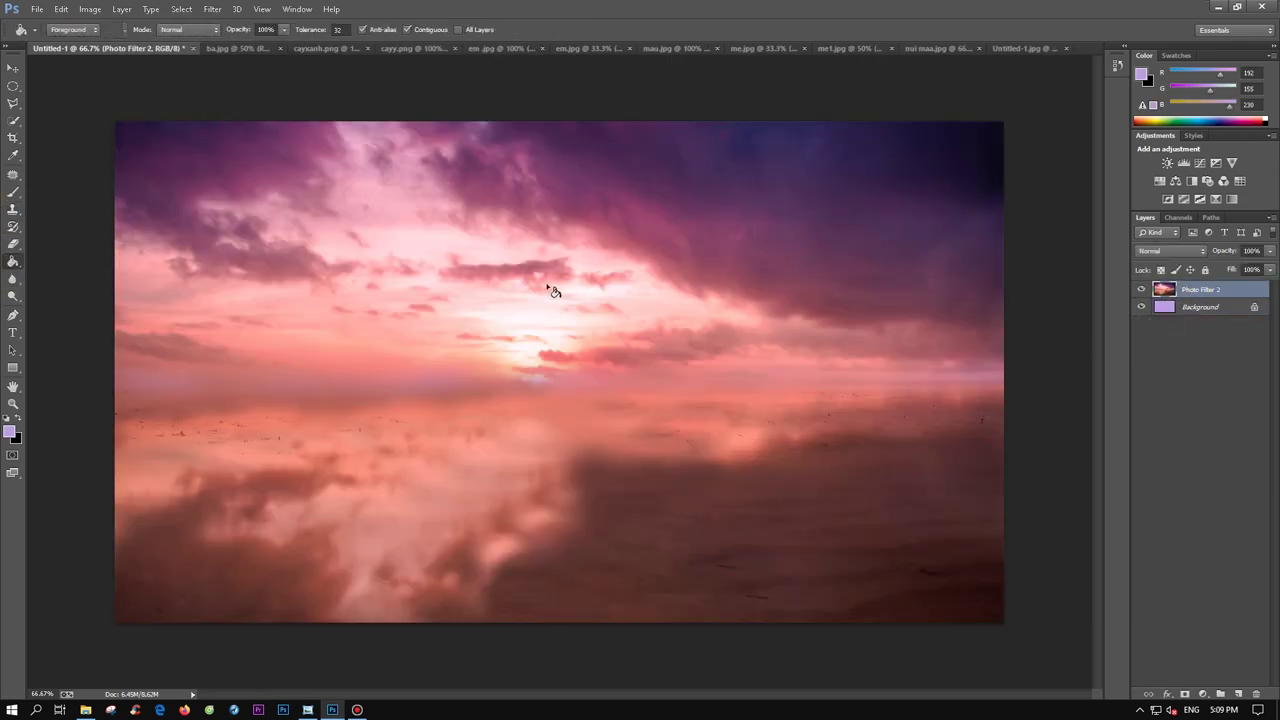
{"action": "left_click", "coordinate": [9, 432]}
{"action": "left_click", "coordinate": [1112, 318]}
{"action": "left_click", "coordinate": [1259, 306]}
{"action": "left_click", "coordinate": [1200, 306]}
{"action": "left_click", "coordinate": [624, 368]}
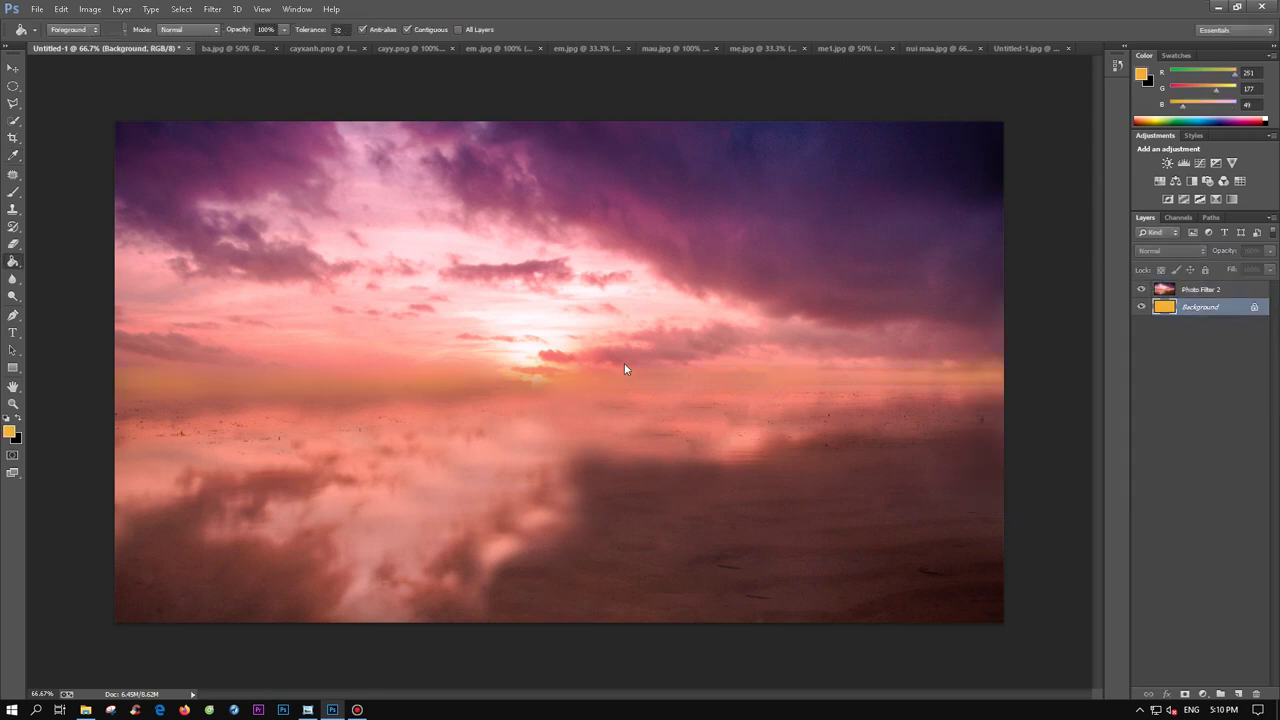
- Refill the Background with a lighter orange, then bring up the nui maa.jpg cliff photo
{"action": "left_click", "coordinate": [9, 432]}
{"action": "left_click", "coordinate": [1057, 320]}
{"action": "left_click", "coordinate": [1259, 306]}
{"action": "left_click", "coordinate": [130, 485]}
{"action": "left_click", "coordinate": [1195, 289]}
{"action": "left_click", "coordinate": [1048, 49]}
{"action": "key", "text": "ctrl+w"}
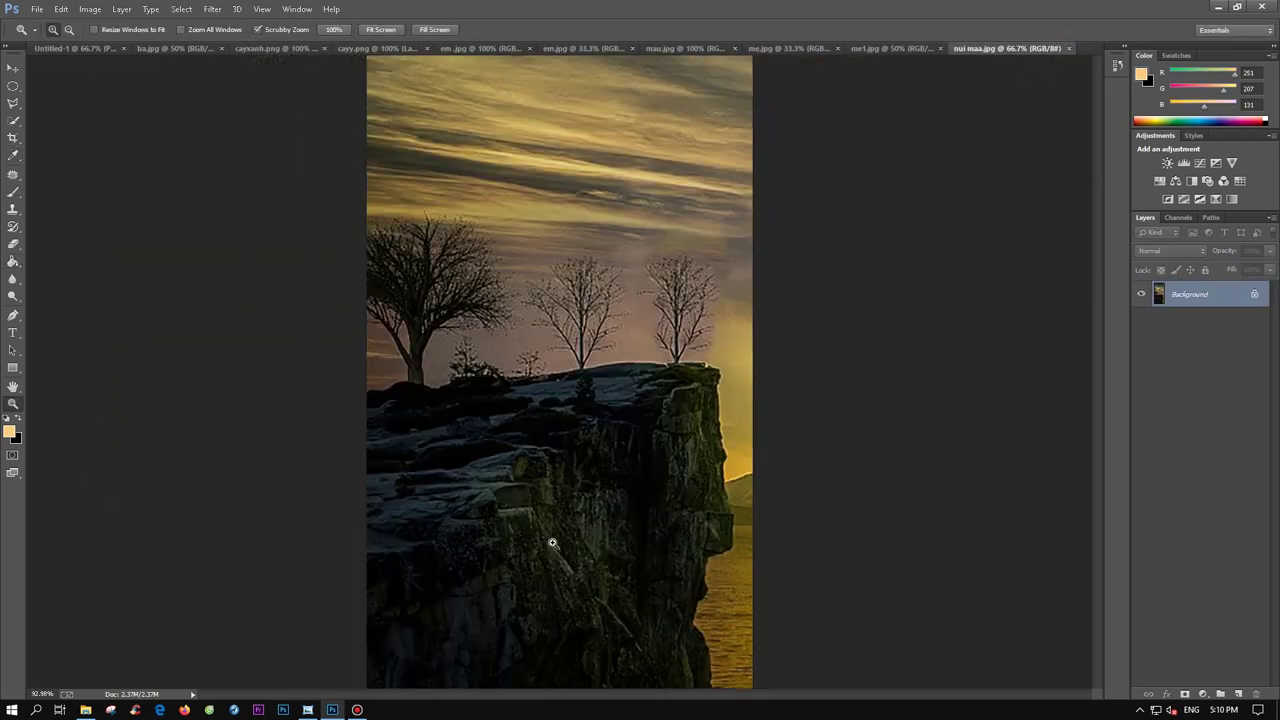
- Move the selected cliff into the composite, scale it into the lower left, and set a 100% eraser
{"action": "key", "text": "w"}
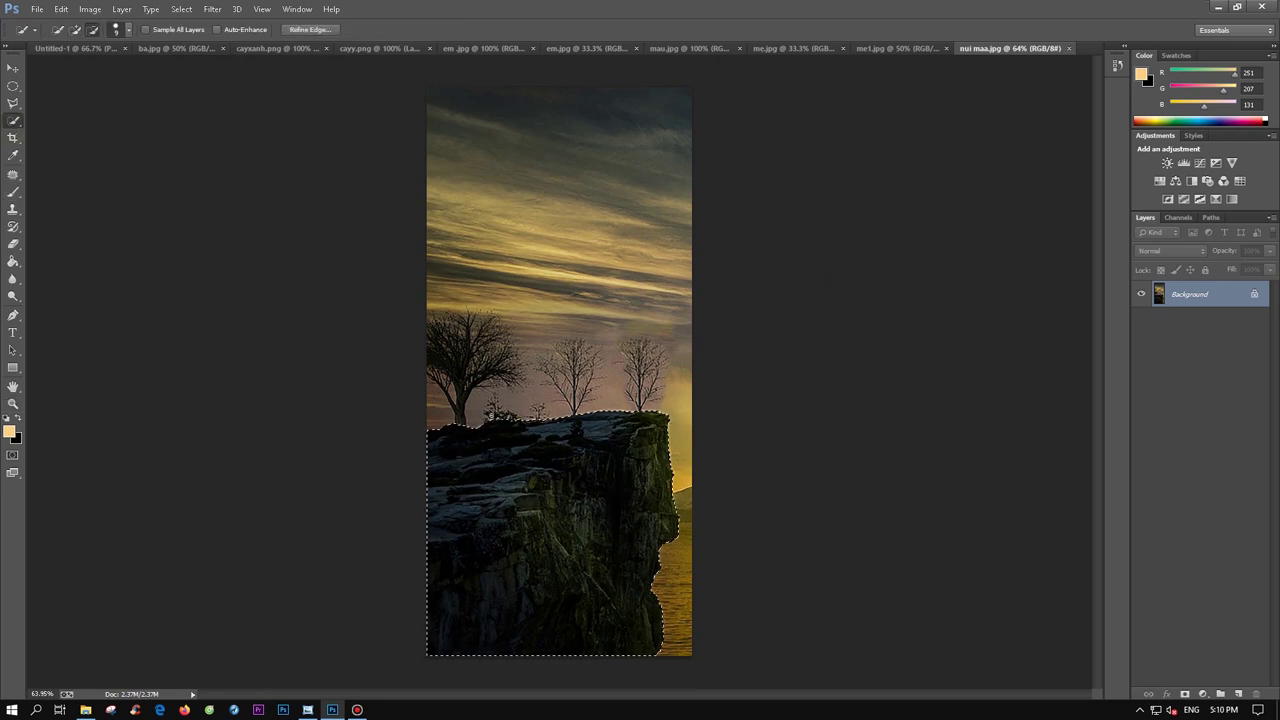
{"action": "key", "text": "v"}
{"action": "left_click_drag", "start_coordinate": [566, 520], "coordinate": [280, 430]}
{"action": "key", "text": "ctrl+t"}
{"action": "mouse_move", "coordinate": [371, 337]}
{"action": "left_mouse_down"}
{"action": "mouse_move", "coordinate": [563, 317]}
{"action": "mouse_move", "coordinate": [500, 366]}
{"action": "left_mouse_up"}
{"action": "key", "text": "Return"}
{"action": "key", "text": "b"}
{"action": "right_click", "coordinate": [232, 340]}
{"action": "key", "text": "Escape"}
{"action": "key", "text": "0"}
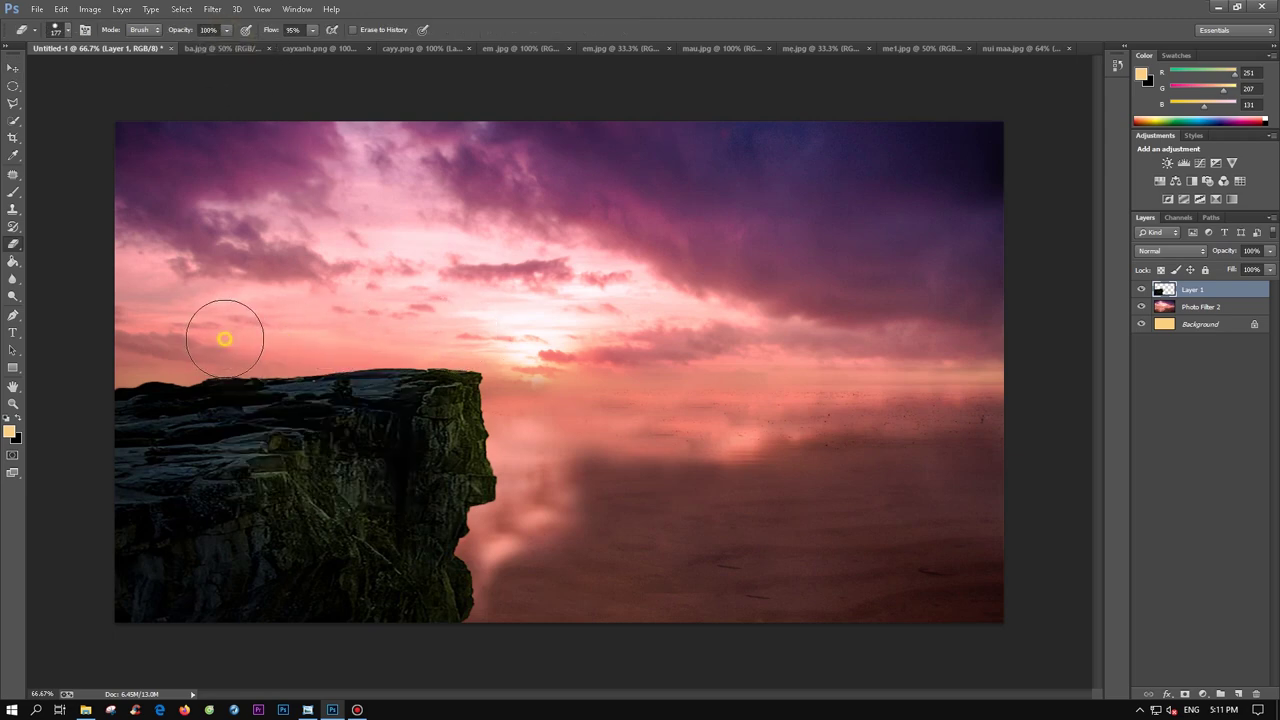
- Duplicate the cliff, place the mirrored copy on the right, and warp its corners
{"action": "key", "text": "ctrl+j"}
{"action": "key", "text": "ctrl+t"}
{"action": "mouse_move", "coordinate": [115, 369]}
{"action": "left_mouse_down"}
{"action": "mouse_move", "coordinate": [1007, 346]}
{"action": "mouse_move", "coordinate": [1026, 297]}
{"action": "left_mouse_up"}
{"action": "left_click", "coordinate": [631, 29]}
{"action": "left_click_drag", "start_coordinate": [1003, 622], "coordinate": [1010, 625]}
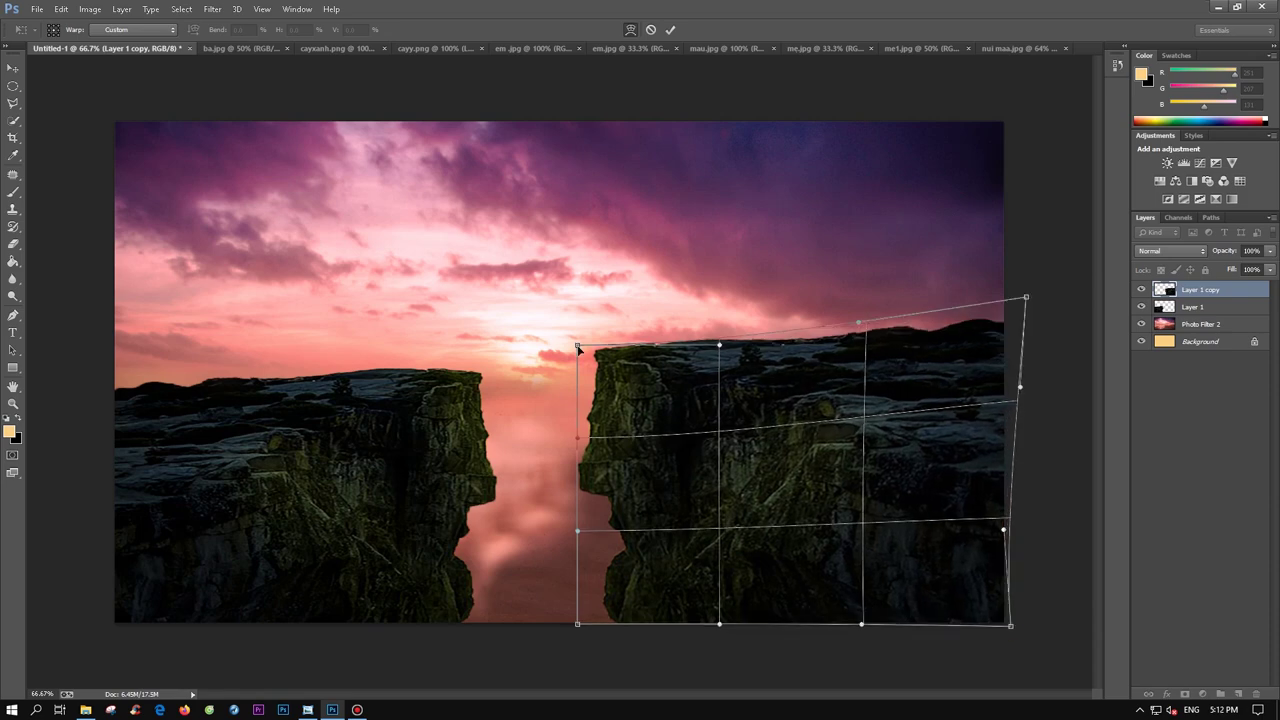
{"action": "left_click_drag", "start_coordinate": [577, 346], "coordinate": [573, 358]}
{"action": "key", "text": "Return"}
- Darken the cliff with Levels and reduce its saturation, then bring up the mau.jpg portrait
{"action": "key", "text": "ctrl+l"}
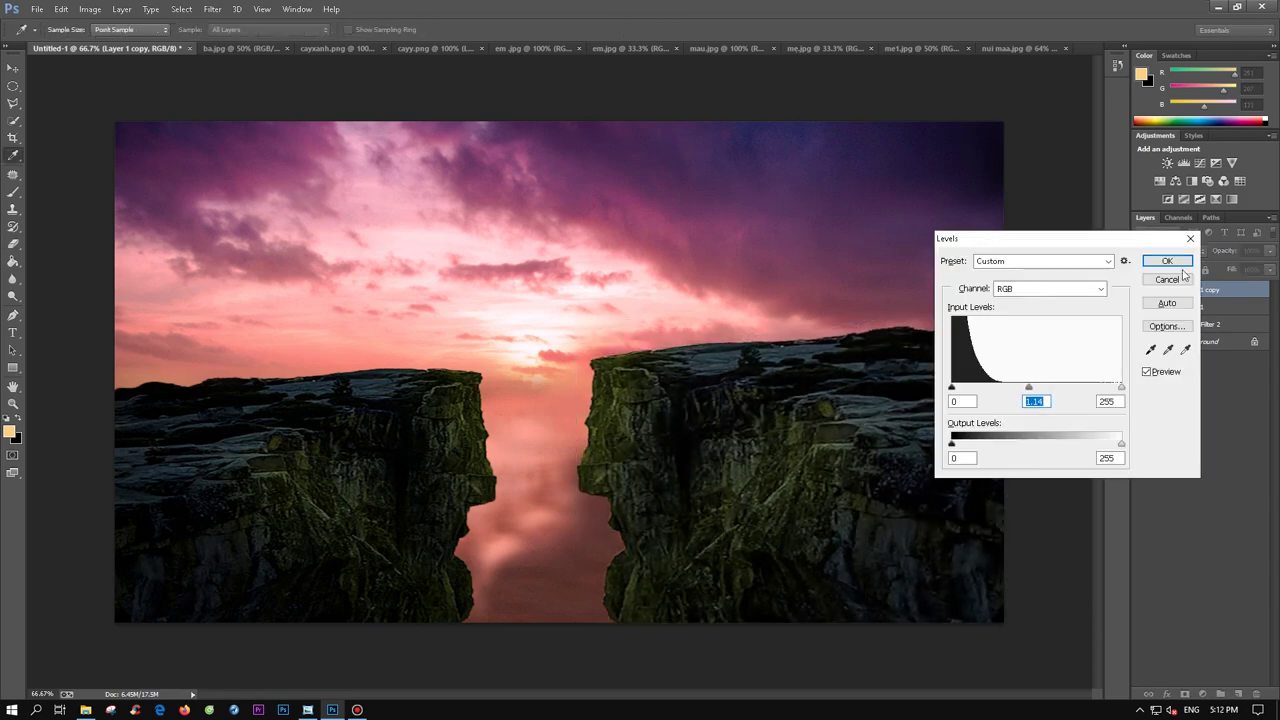
{"action": "key", "text": "Return"}
{"action": "key", "text": "ctrl+u"}
{"action": "left_click_drag", "start_coordinate": [1028, 481], "coordinate": [993, 481]}
{"action": "key", "text": "Return"}
{"action": "key", "text": "b"}
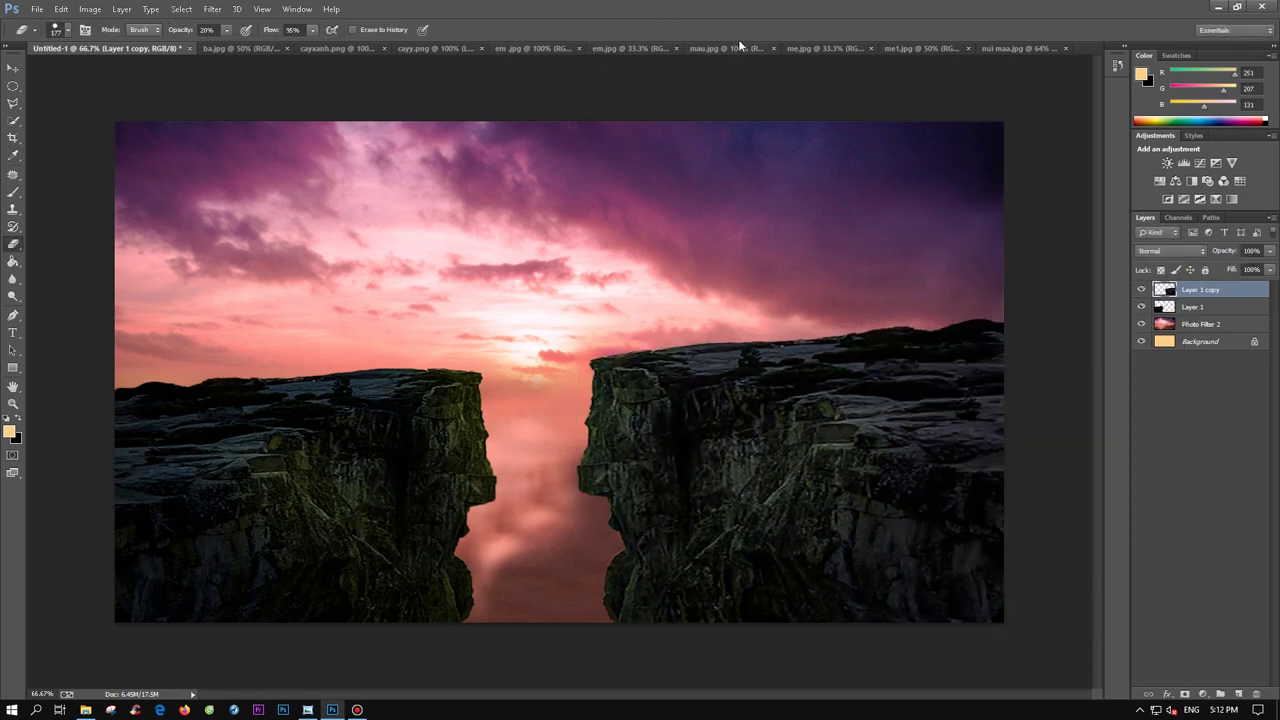
{"action": "left_click", "coordinate": [737, 48]}
{"action": "key", "text": "ctrl+0"}
- Quick-select the woman's head and hair, trimming the selection along forehead and hairline
{"action": "key", "text": "w"}
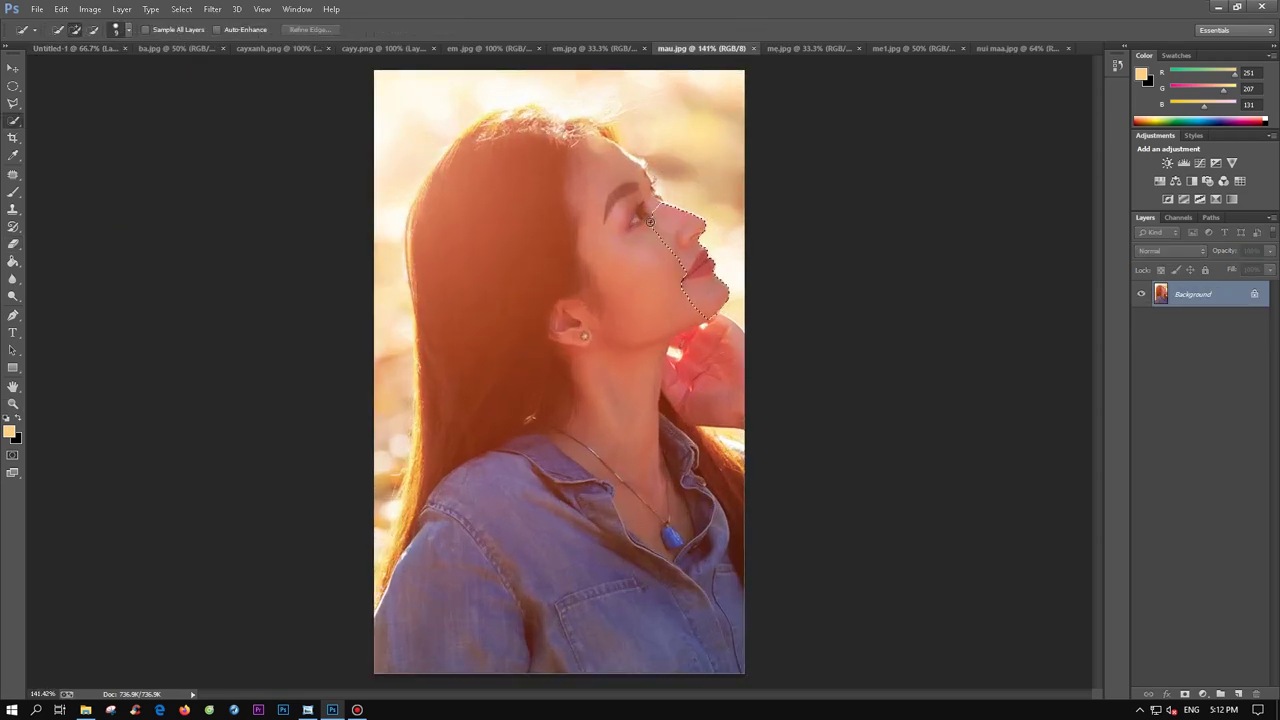
{"action": "left_click_drag", "start_coordinate": [469, 162], "coordinate": [420, 480]}
{"action": "key", "text": "l"}
{"action": "scroll", "coordinate": [725, 308], "scroll_direction": "up", "scroll_amount": 4}
{"action": "left_click_drag", "start_coordinate": [725, 310], "coordinate": [607, 180]}
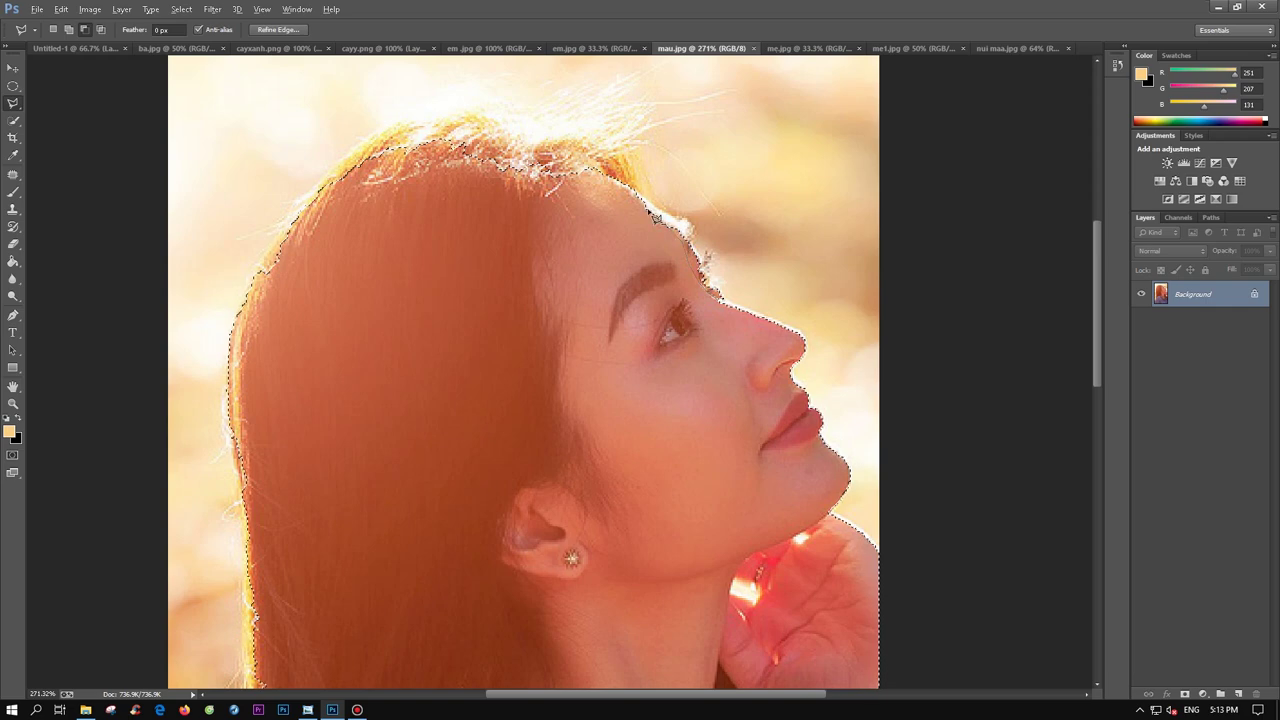
{"action": "left_click_drag", "start_coordinate": [566, 158], "coordinate": [628, 170]}
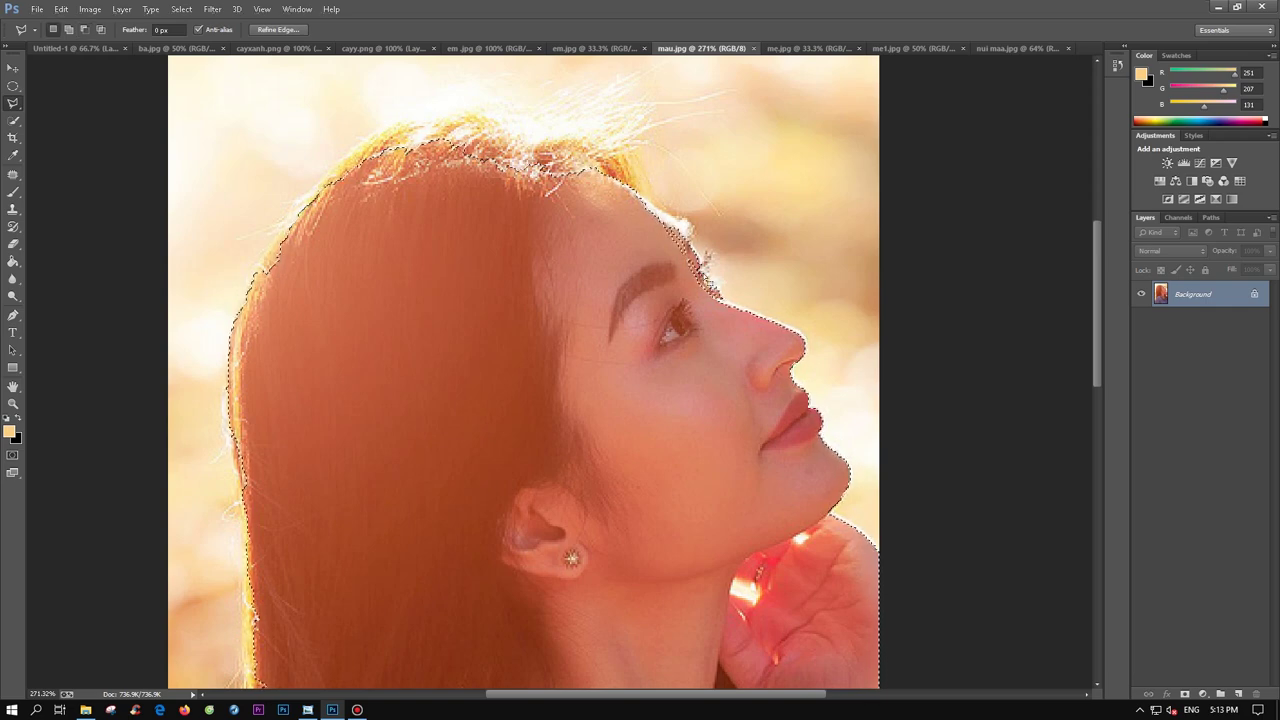
- Refine the selection along the jawline and outline the hair and shoulders with polygonal points
{"action": "scroll", "coordinate": [728, 210], "scroll_direction": "down", "scroll_amount": 5}
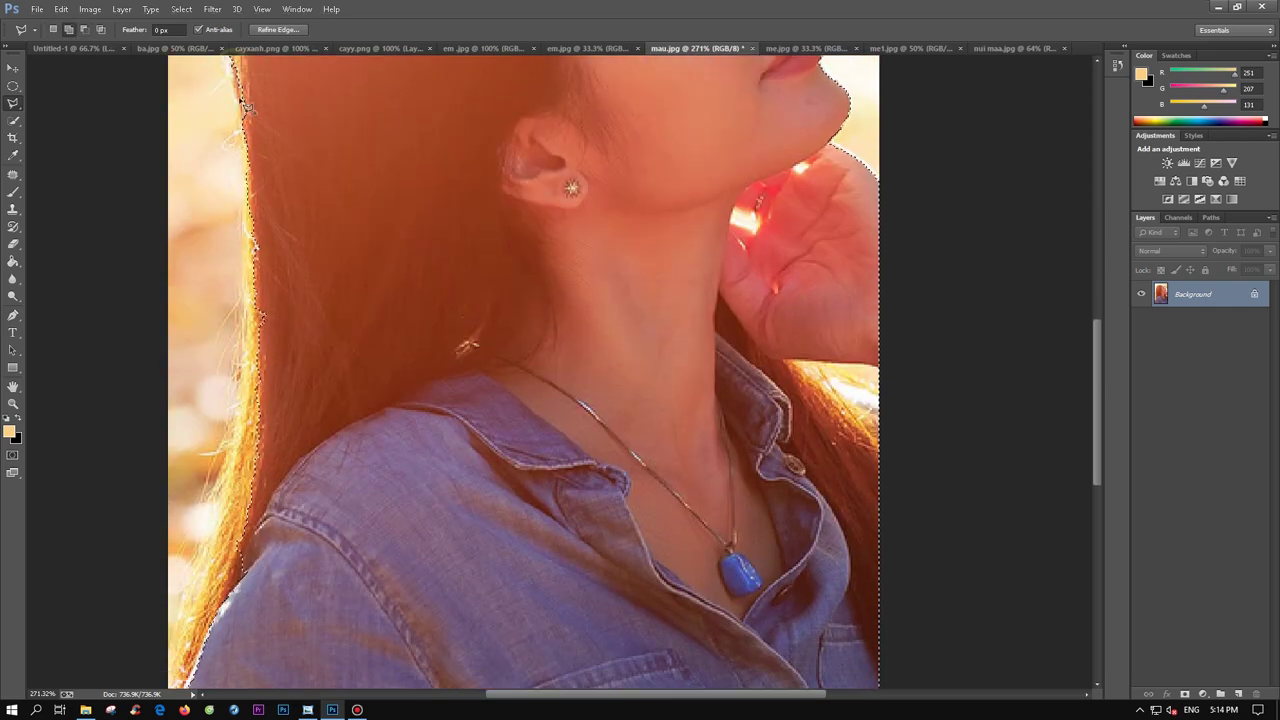
{"action": "scroll", "coordinate": [243, 606], "scroll_direction": "down", "scroll_amount": 1}
{"action": "scroll", "coordinate": [243, 606], "scroll_direction": "up", "scroll_amount": 2}
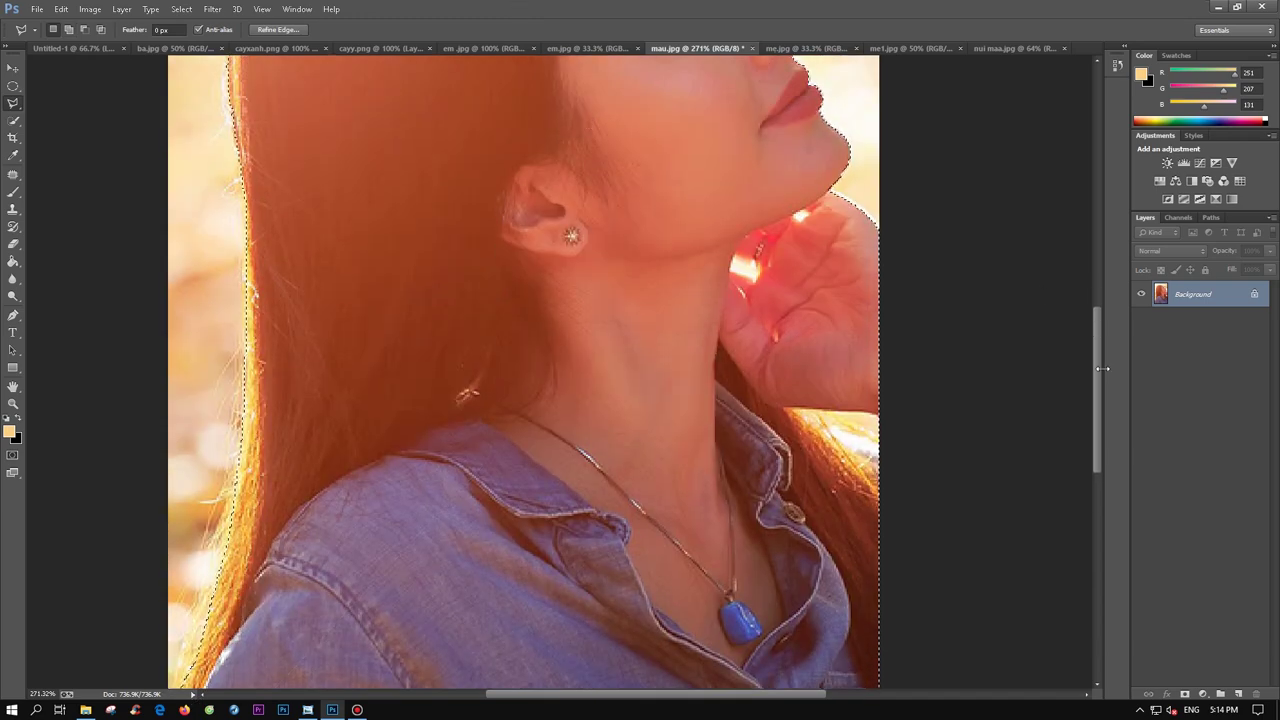
{"action": "scroll", "coordinate": [822, 298], "scroll_direction": "up", "scroll_amount": 2}
{"action": "left_click_drag", "start_coordinate": [788, 340], "coordinate": [755, 347]}
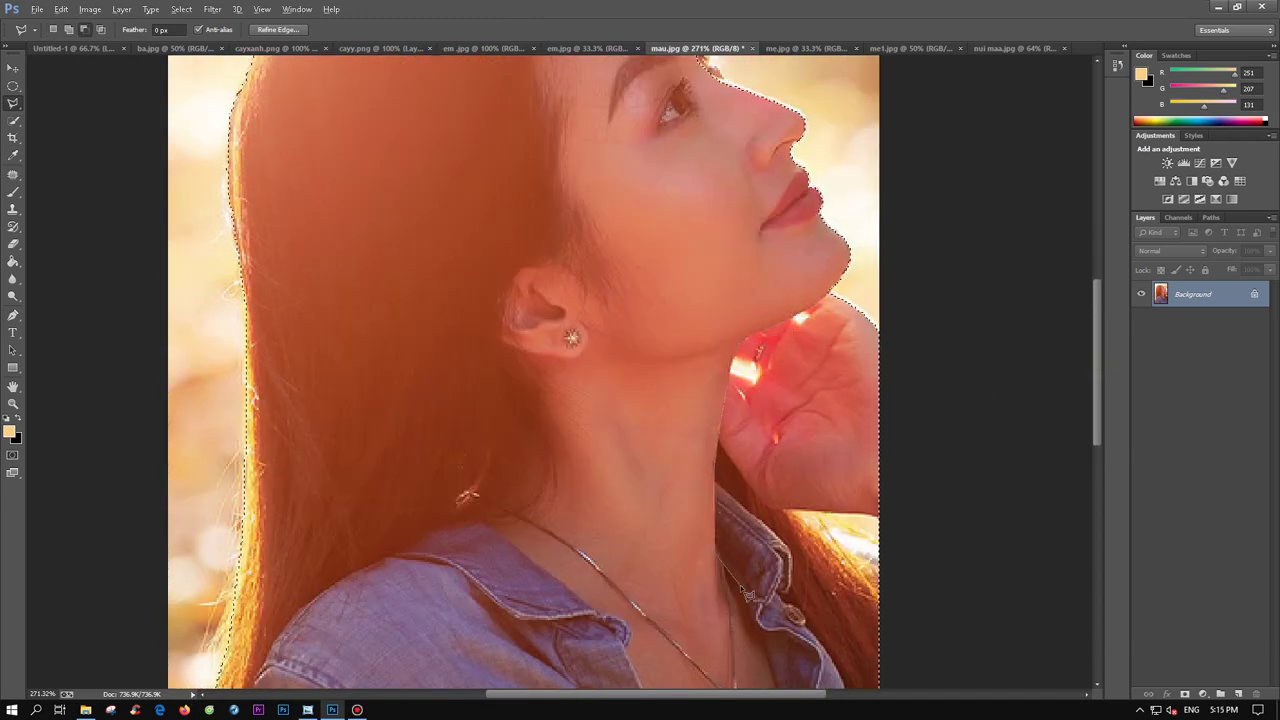
{"action": "scroll", "coordinate": [748, 596], "scroll_direction": "down", "scroll_amount": 5}
{"action": "scroll", "coordinate": [777, 266], "scroll_direction": "up", "scroll_amount": 8}
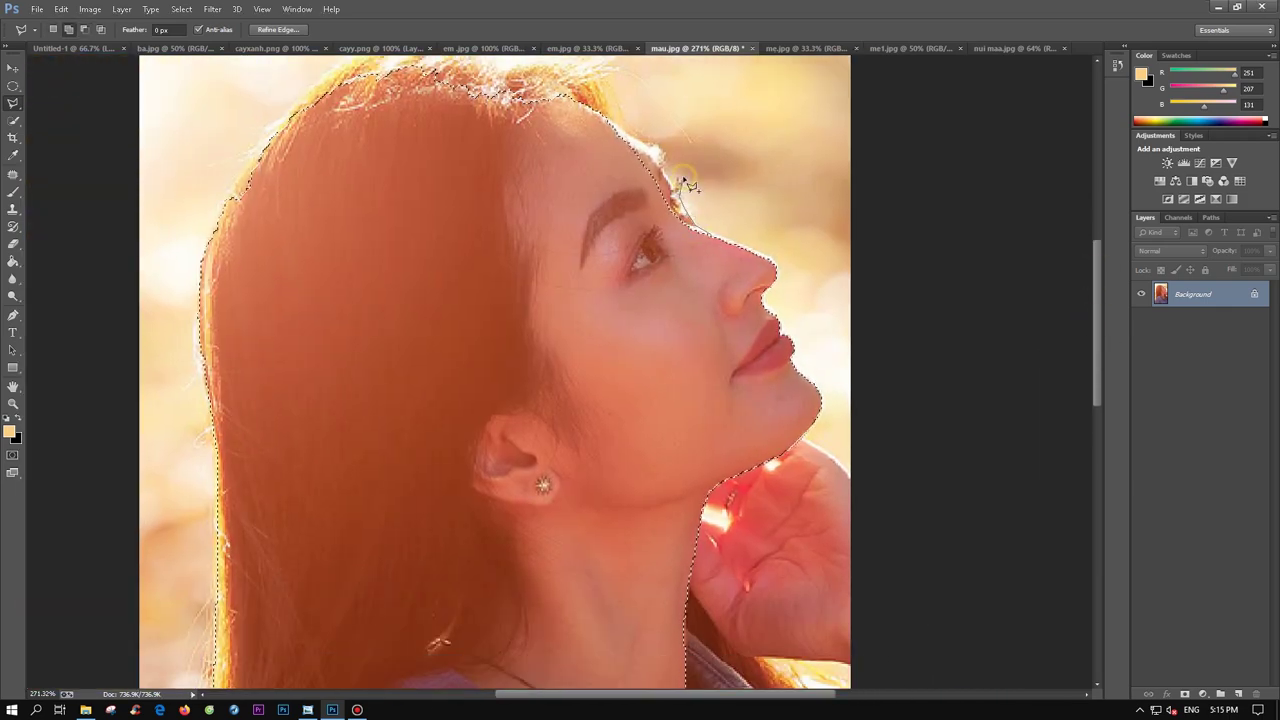
{"action": "scroll", "coordinate": [551, 171], "scroll_direction": "up", "scroll_amount": 3}
{"action": "left_click", "coordinate": [580, 240]}
{"action": "left_click", "coordinate": [450, 203]}
{"action": "left_click", "coordinate": [370, 212]}
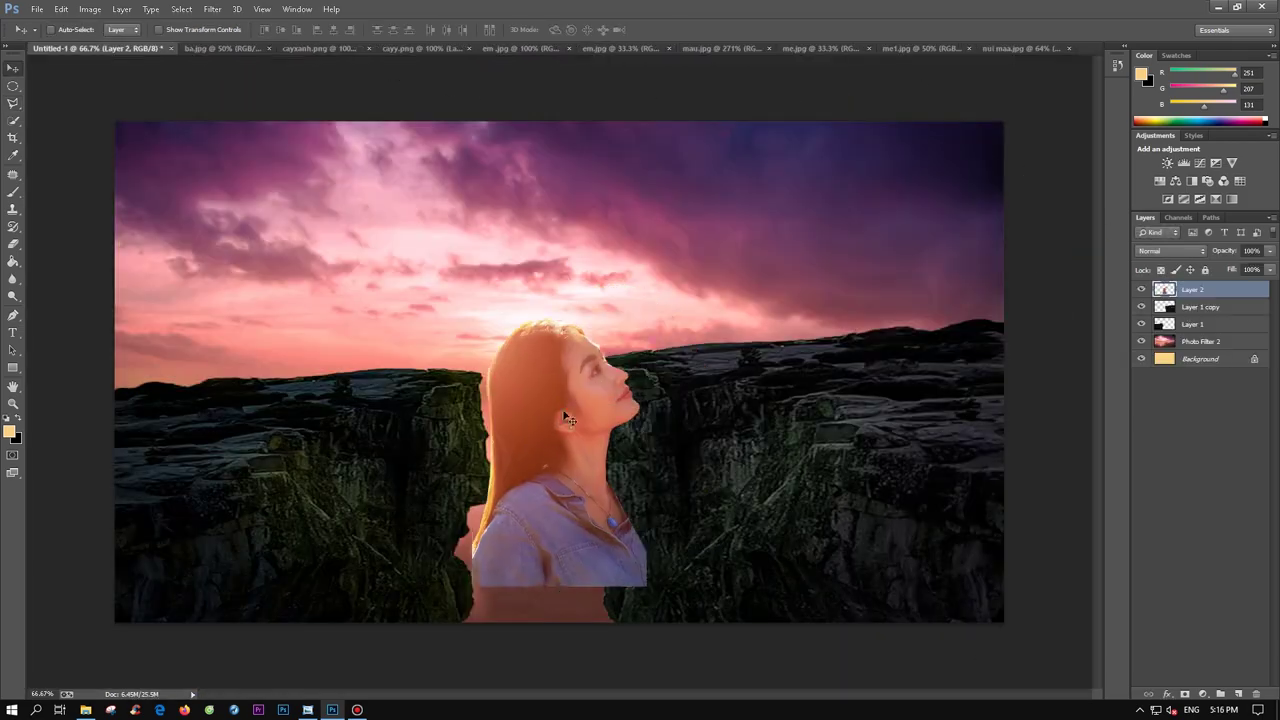
- Enlarge the woman to about 150%, tilt her over the cliffs, then rotate back about -5°
{"action": "key", "text": "ctrl+t"}
{"action": "left_click_drag", "start_coordinate": [640, 590], "coordinate": [700, 620]}
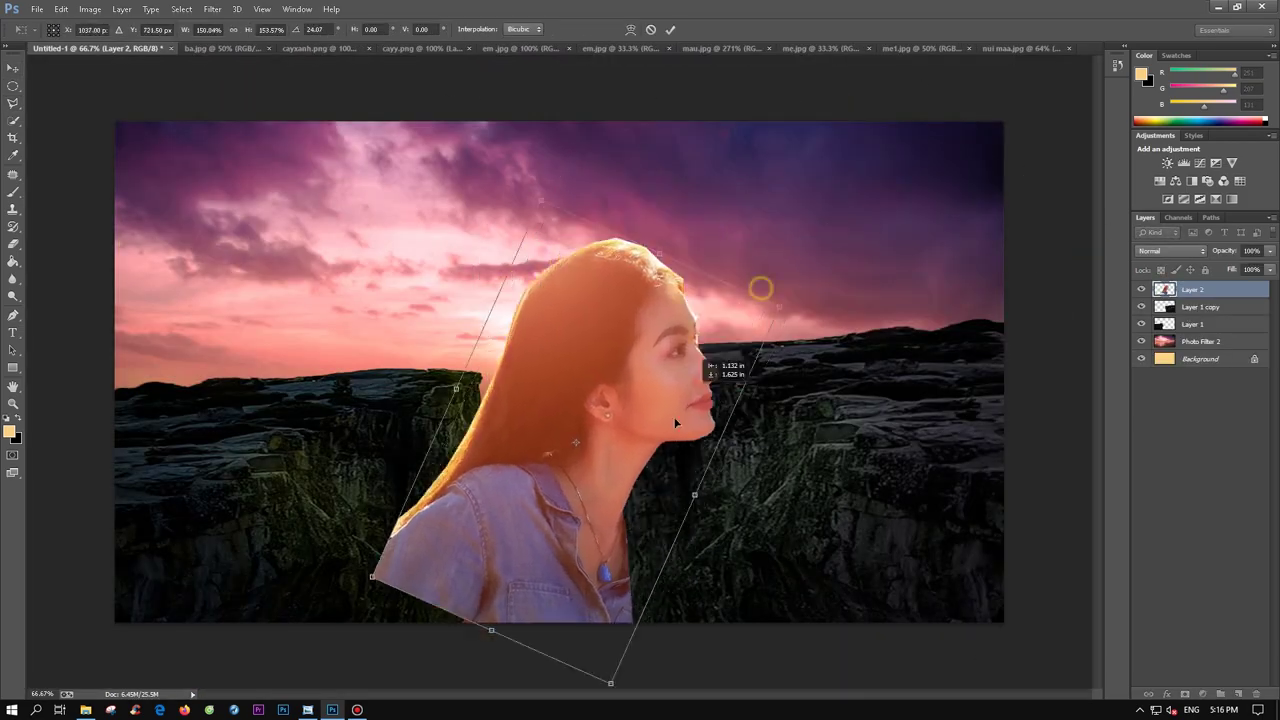
{"action": "mouse_move", "coordinate": [700, 425]}
{"action": "left_mouse_down"}
{"action": "mouse_move", "coordinate": [773, 416]}
{"action": "mouse_move", "coordinate": [500, 271]}
{"action": "left_mouse_up"}
{"action": "key", "text": "Return"}
{"action": "left_click", "coordinate": [212, 9]}
{"action": "left_click", "coordinate": [226, 111]}
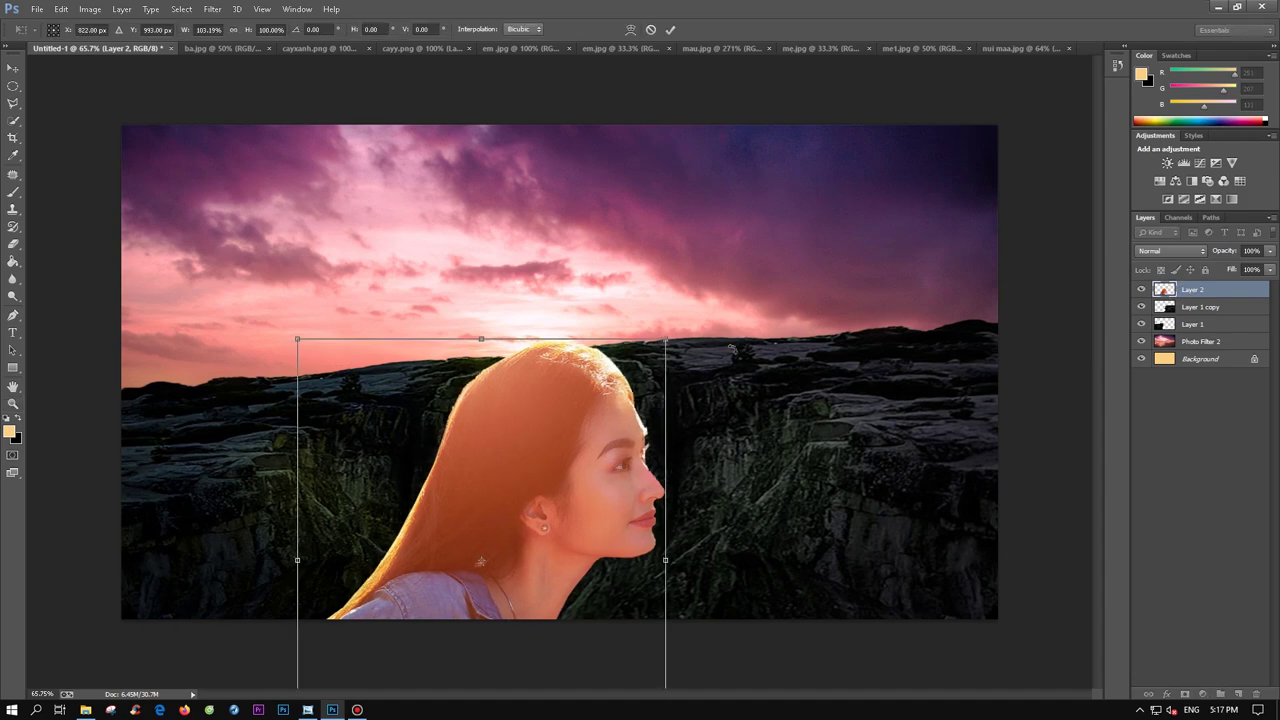
{"action": "left_click_drag", "start_coordinate": [677, 541], "coordinate": [645, 558]}
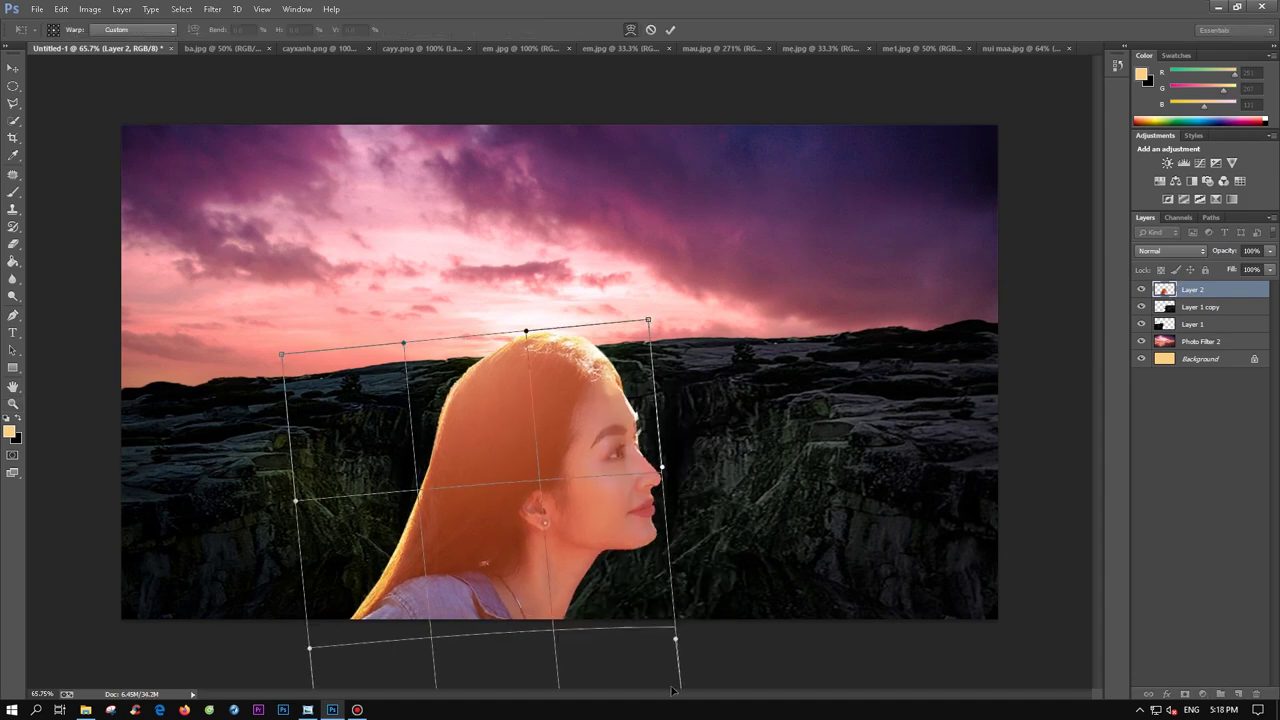
- Merge the cliff copy into Layer 1 and toggle the woman's visibility to check the cliff gap
{"action": "left_click", "coordinate": [1214, 308]}
{"action": "key", "text": "ctrl+e"}
{"action": "left_click", "coordinate": [1157, 290], "text": "ctrl"}
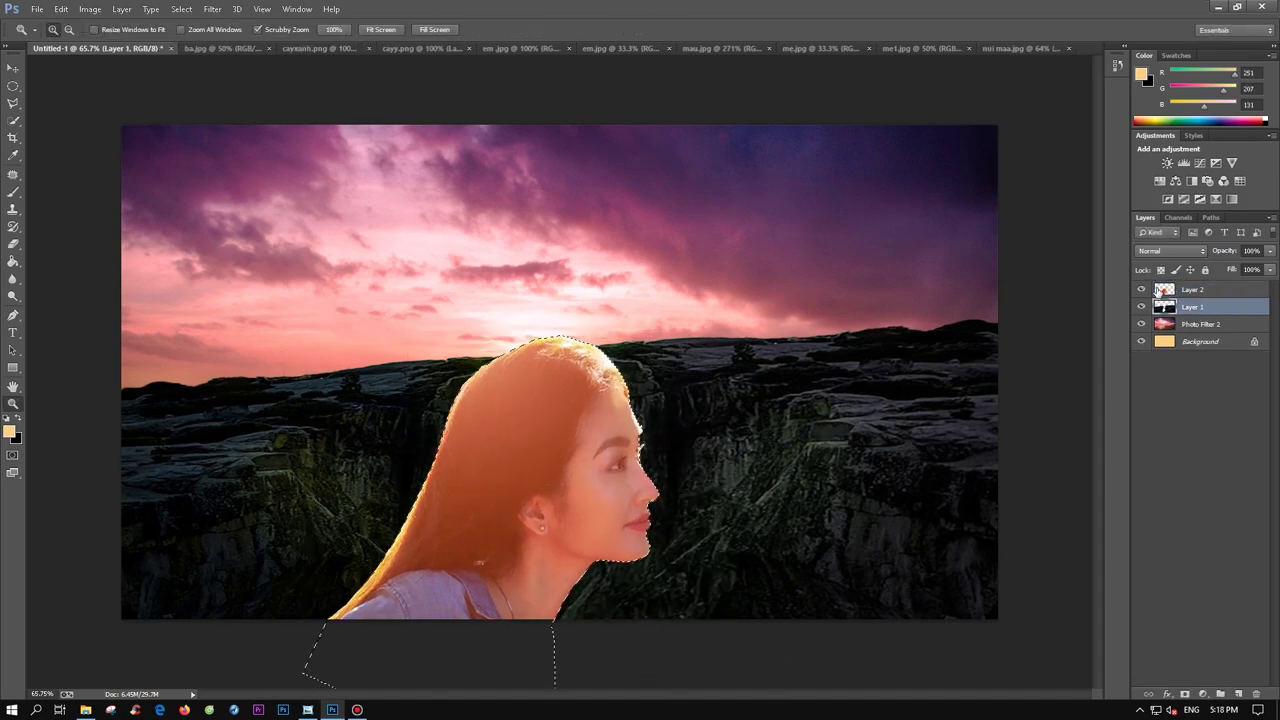
{"action": "key", "text": "ctrl+d"}
{"action": "left_click", "coordinate": [1141, 290]}
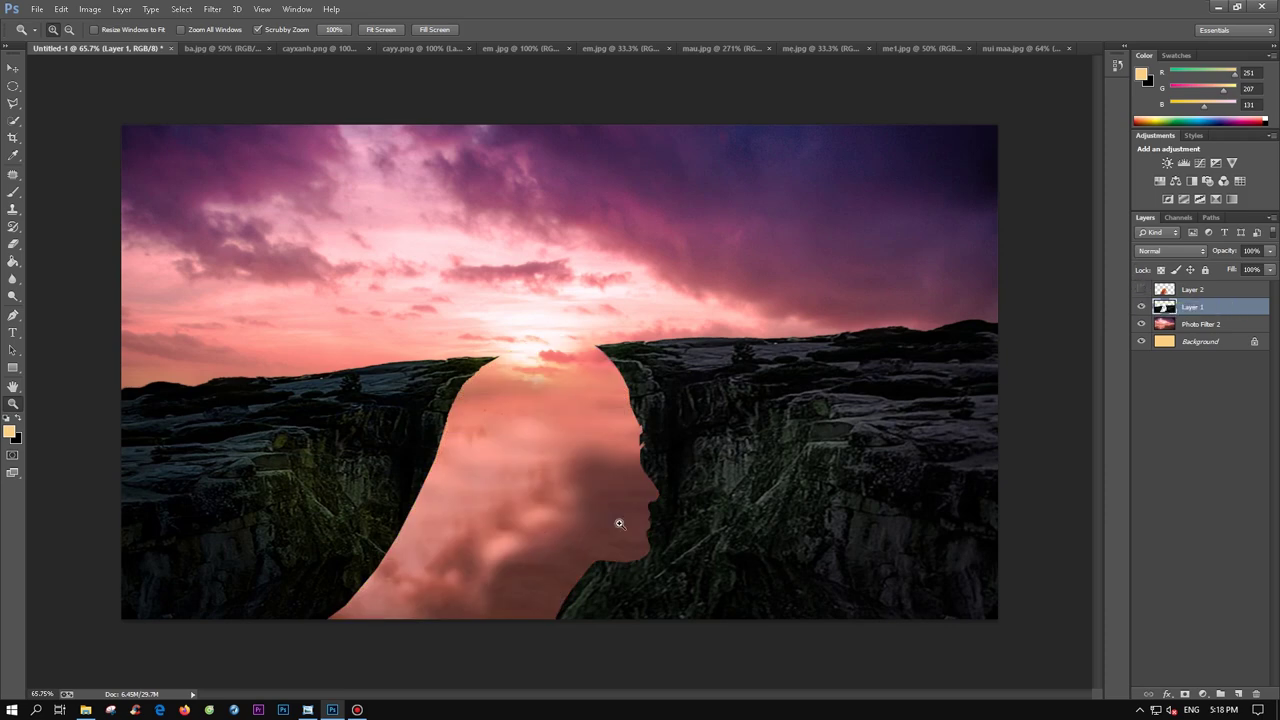
{"action": "left_click", "coordinate": [1141, 290]}
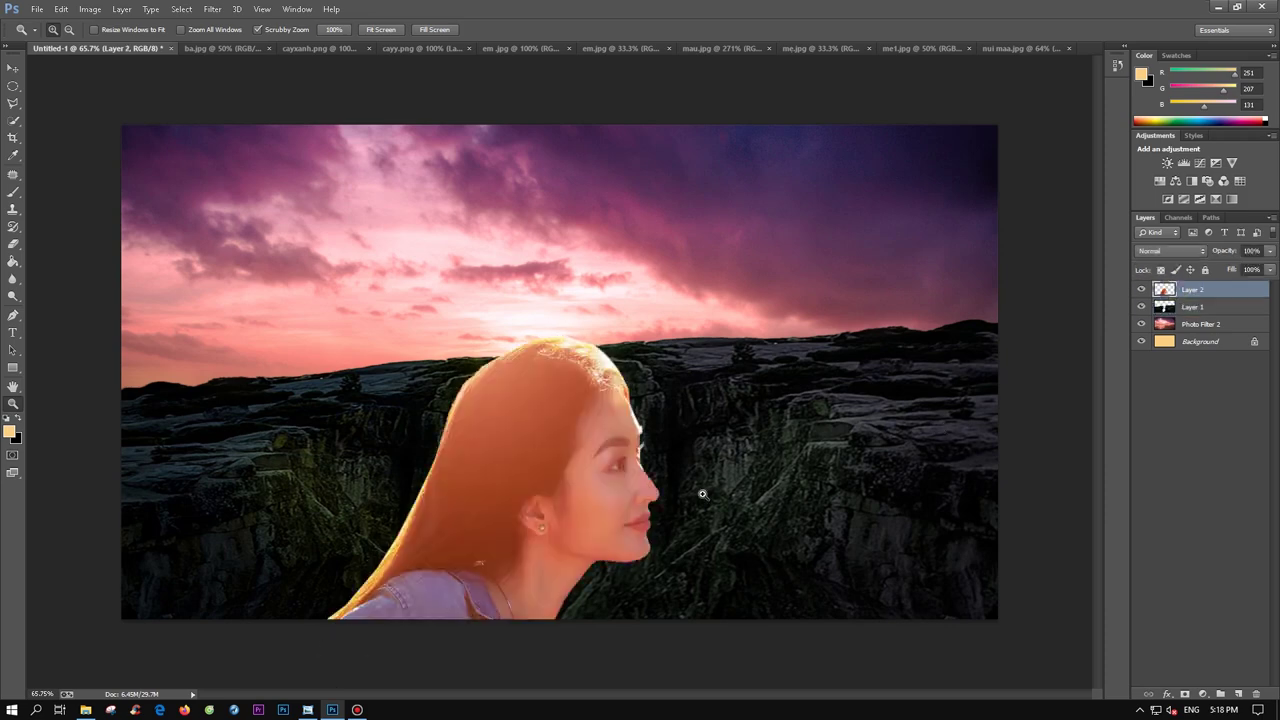
{"action": "key", "text": "l"}
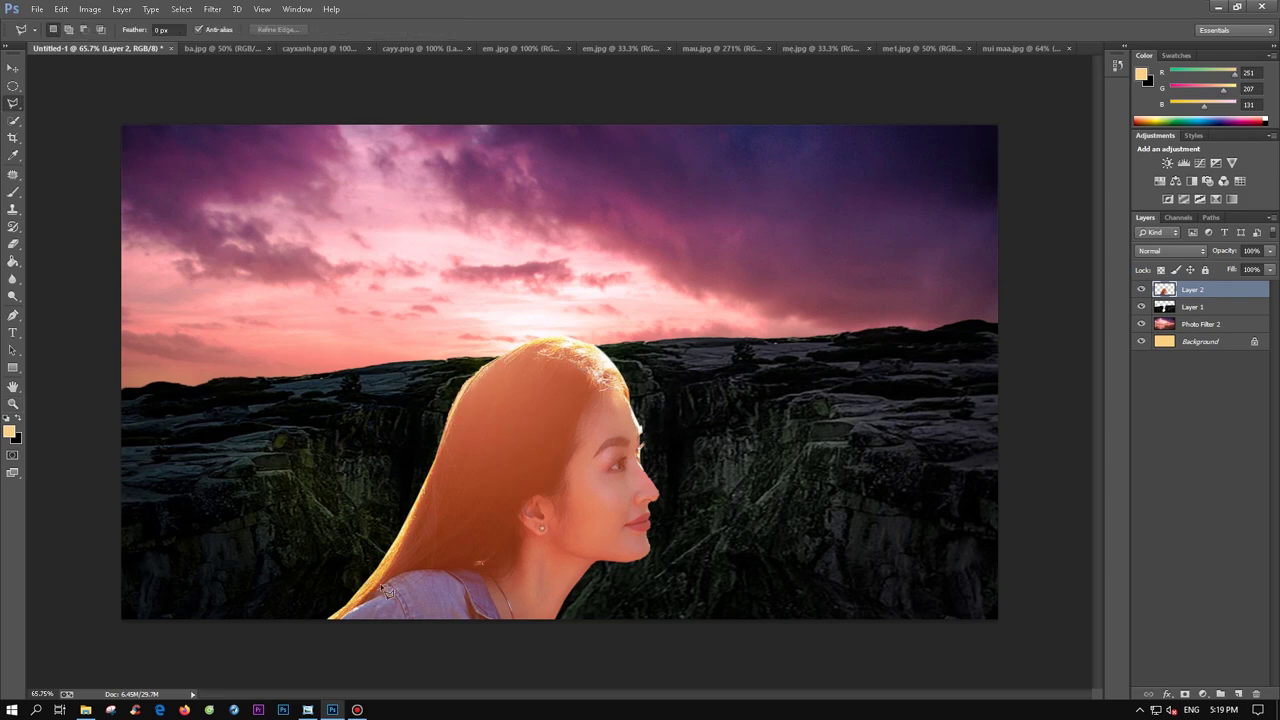
- Lasso the cliff area beside the woman and erase stray edges of the woman layer
{"action": "left_click", "coordinate": [328, 628]}
{"action": "left_click", "coordinate": [290, 605]}
{"action": "left_click", "coordinate": [444, 284]}
{"action": "double_click", "coordinate": [500, 355]}
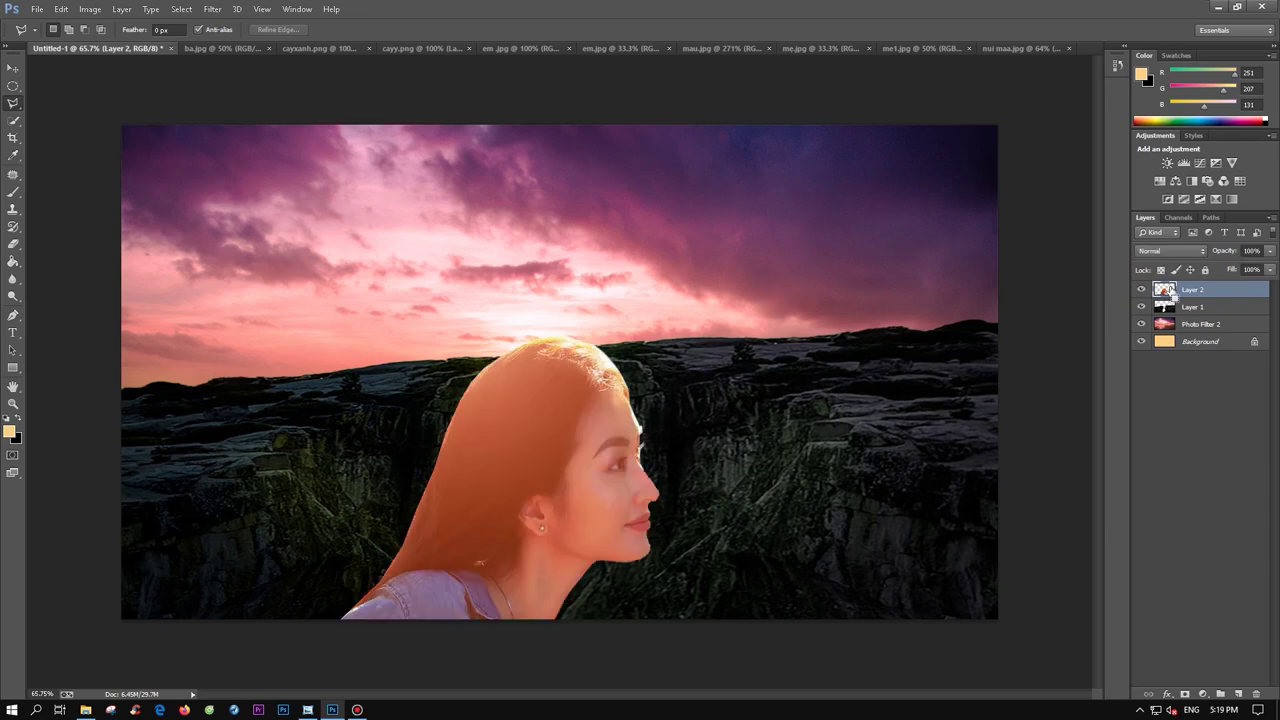
{"action": "scroll", "coordinate": [700, 450], "scroll_direction": "up", "scroll_amount": 3}
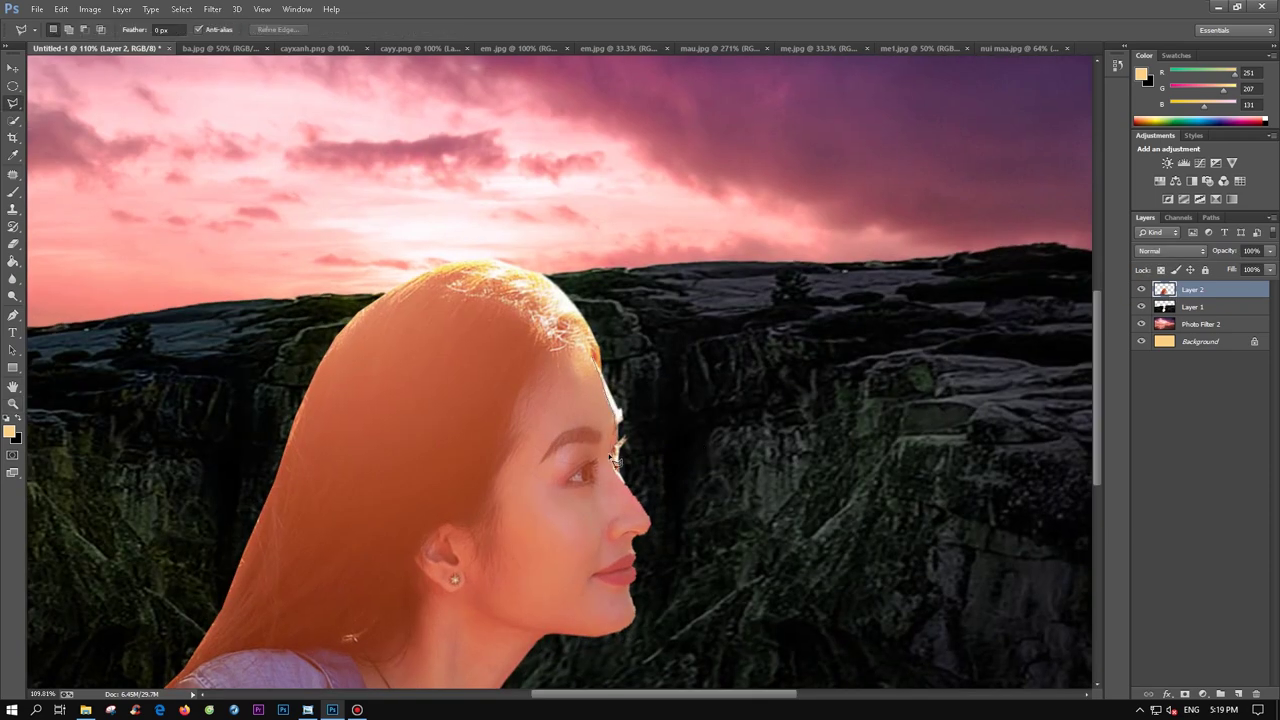
{"action": "key", "text": "ctrl+d"}
{"action": "key", "text": "e"}
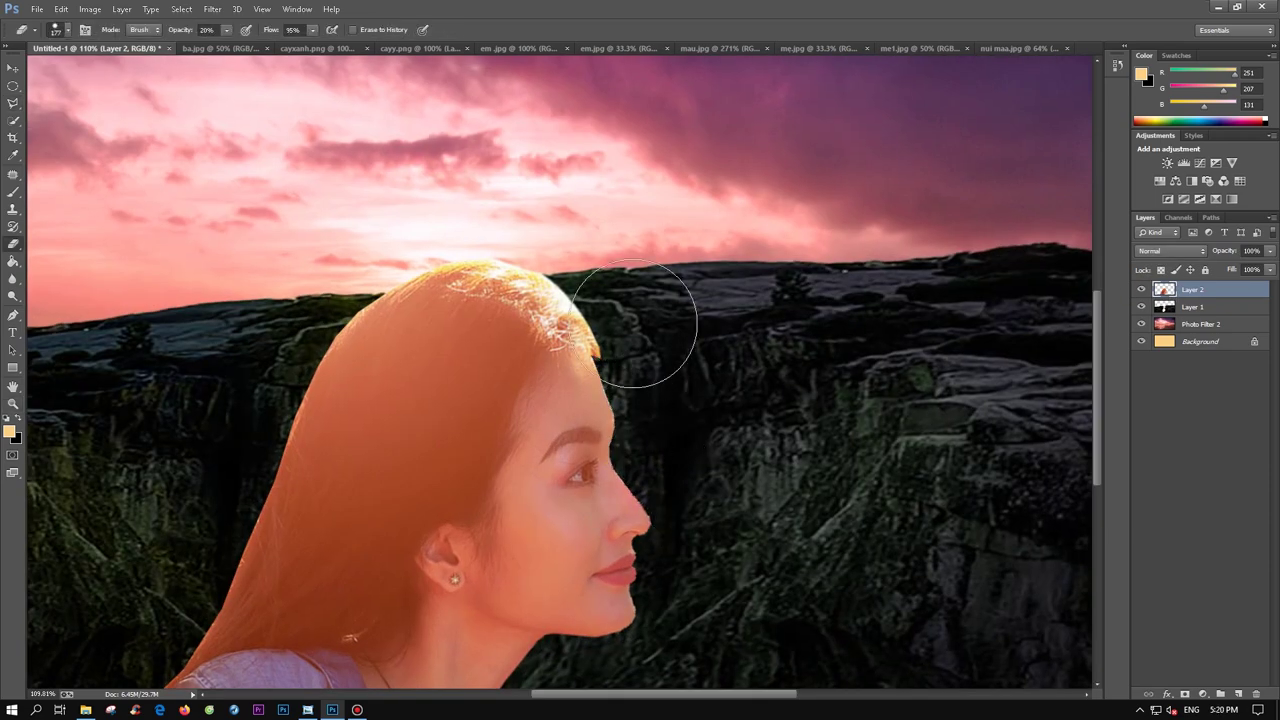
{"action": "key", "text": "l"}
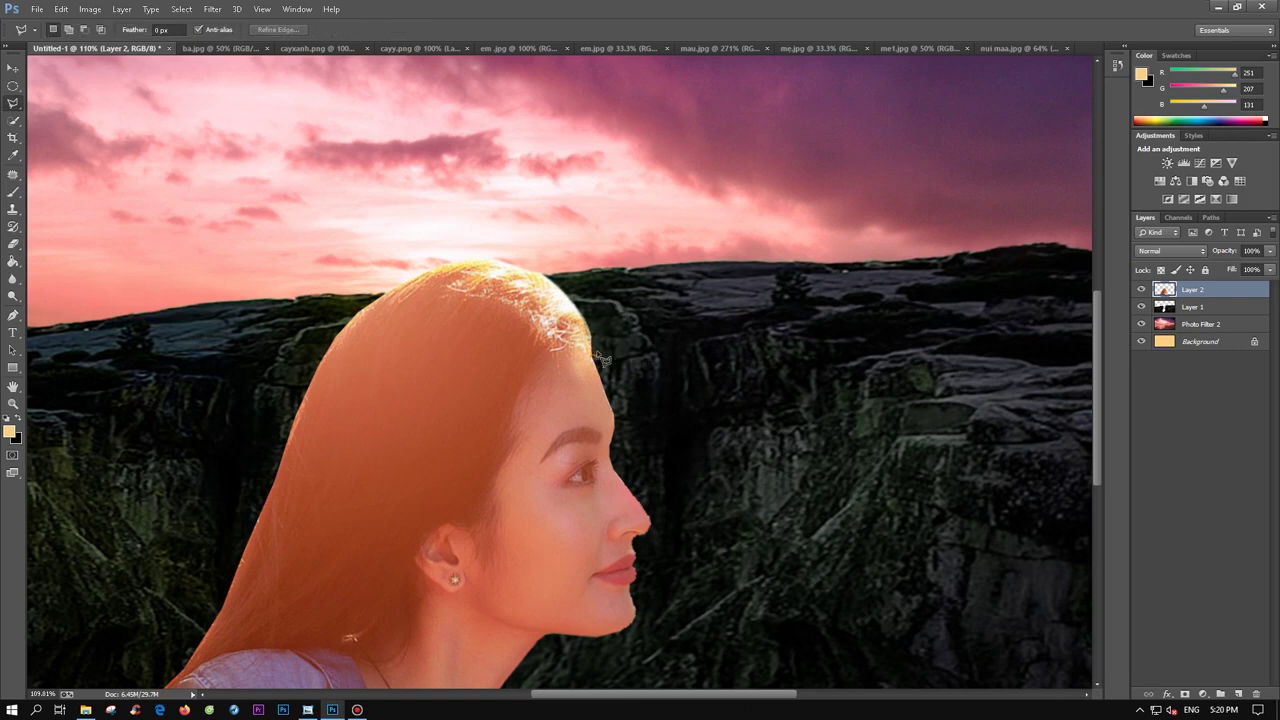
- Load Layer 1's cliff shape as a selection and reselect the woman layer
{"action": "left_click", "coordinate": [1190, 306]}
{"action": "left_click", "coordinate": [1141, 289]}
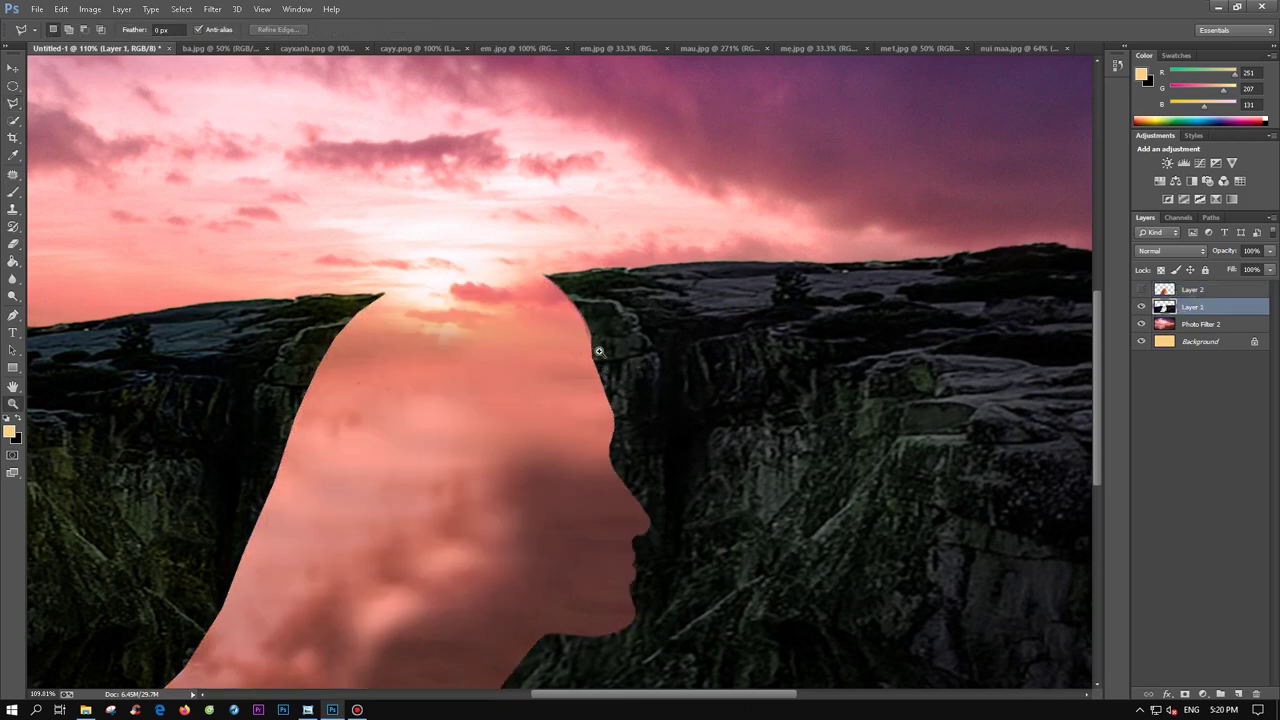
{"action": "key", "text": "z"}
{"action": "key", "text": "ctrl+0"}
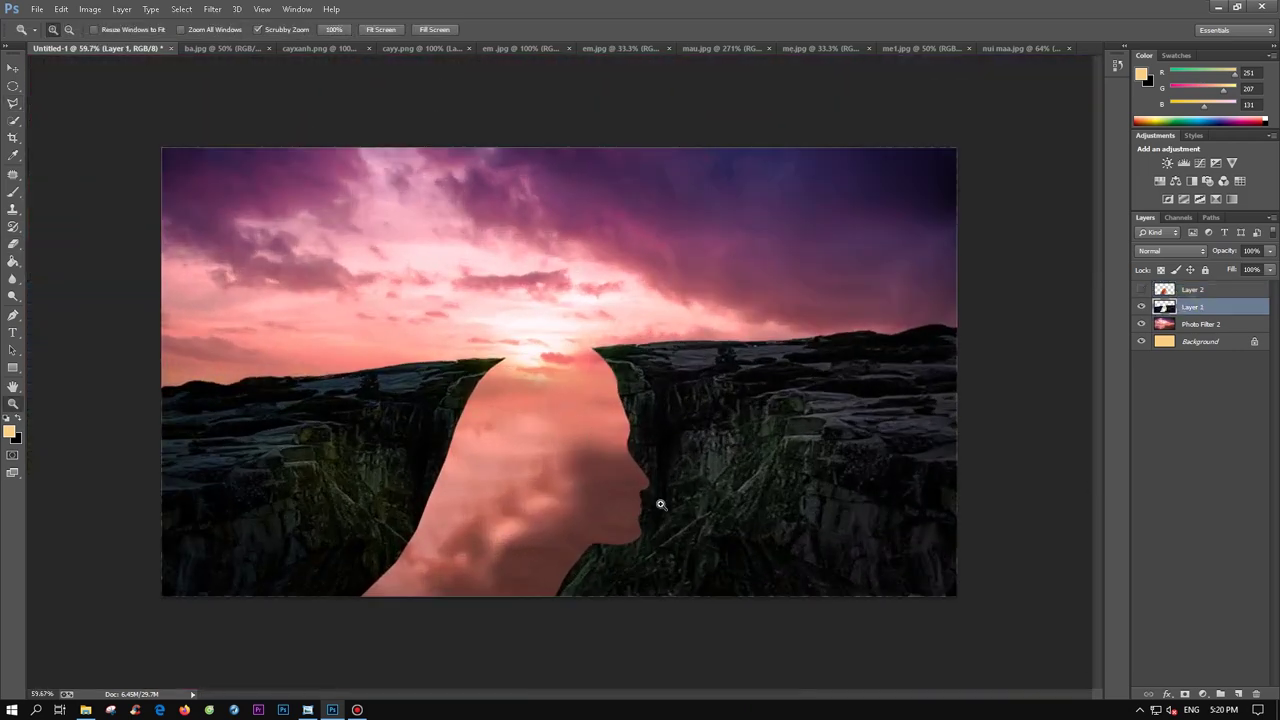
{"action": "left_click", "coordinate": [1163, 306], "text": "ctrl"}
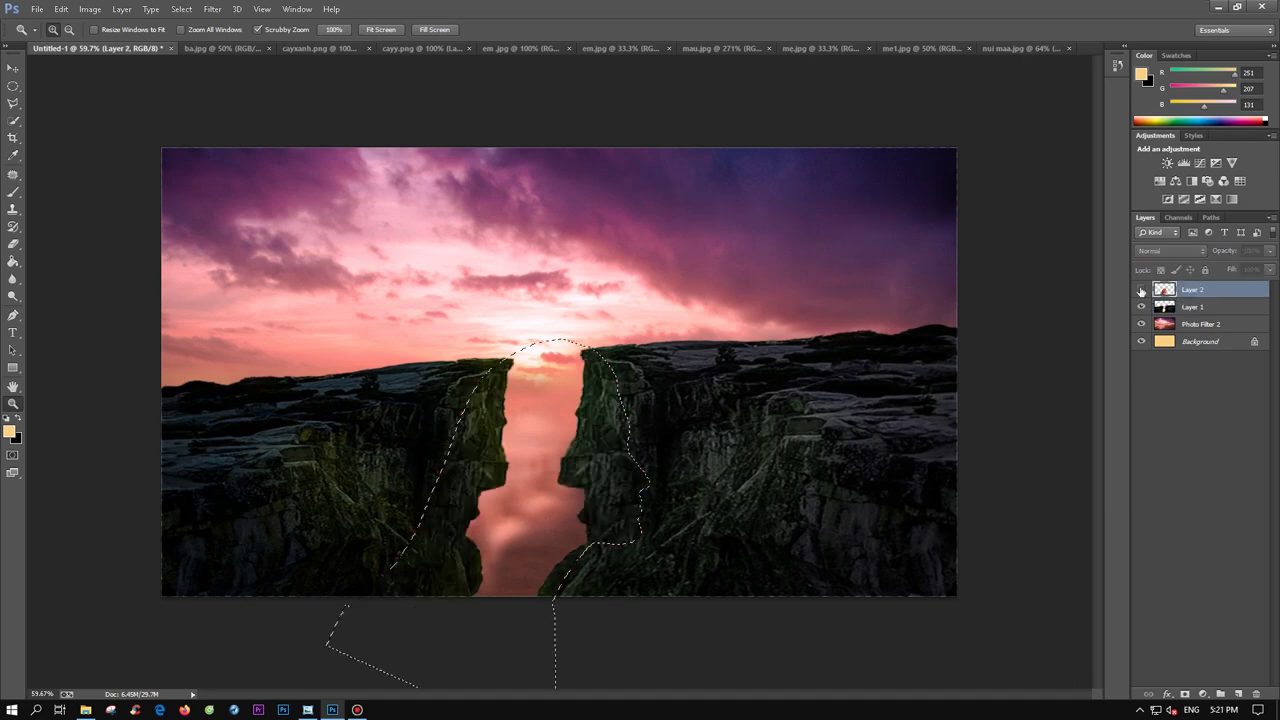
{"action": "left_click", "coordinate": [1192, 289]}
- Rotate, scale and warp the woman layer so it fits the profile-shaped cliff gap
{"action": "key", "text": "ctrl+t"}
{"action": "left_click_drag", "start_coordinate": [640, 578], "coordinate": [660, 550]}
{"action": "left_click_drag", "start_coordinate": [626, 307], "coordinate": [672, 245]}
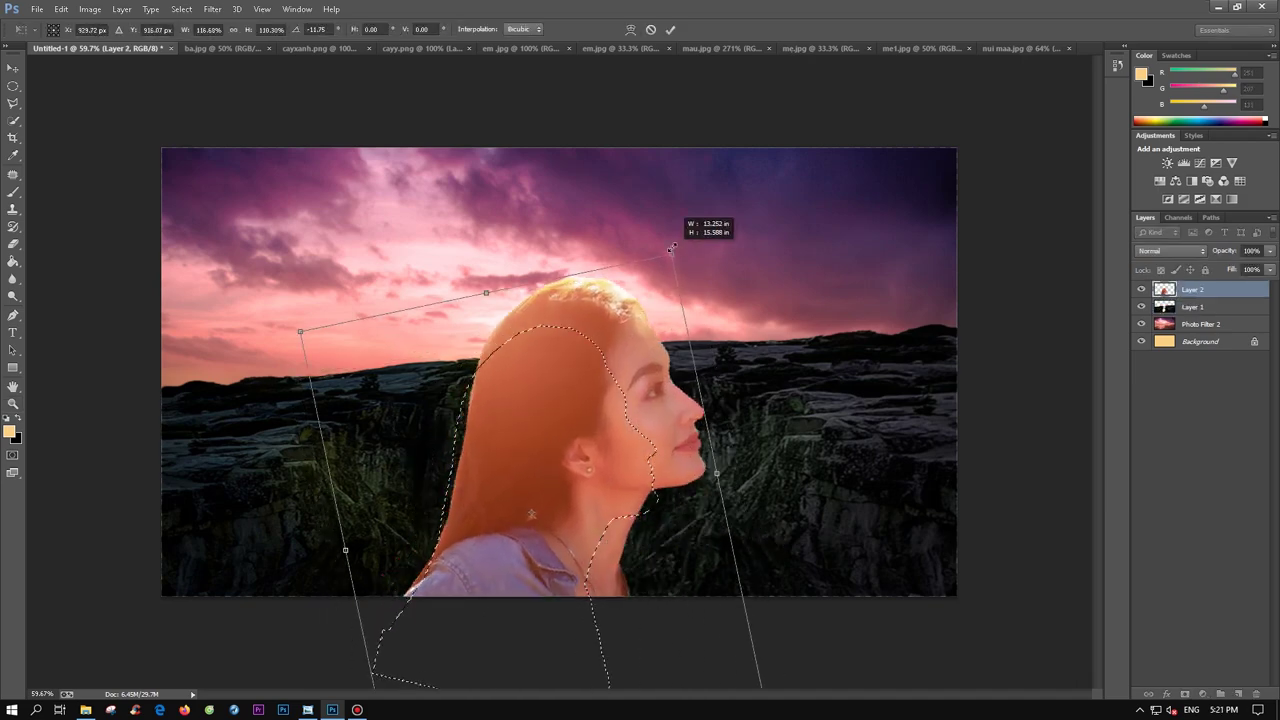
{"action": "left_click_drag", "start_coordinate": [590, 420], "coordinate": [603, 458]}
{"action": "right_click", "coordinate": [623, 277]}
{"action": "left_click", "coordinate": [686, 380]}
{"action": "key", "text": "Escape"}
{"action": "scroll", "coordinate": [585, 589], "scroll_direction": "down", "scroll_amount": 3}
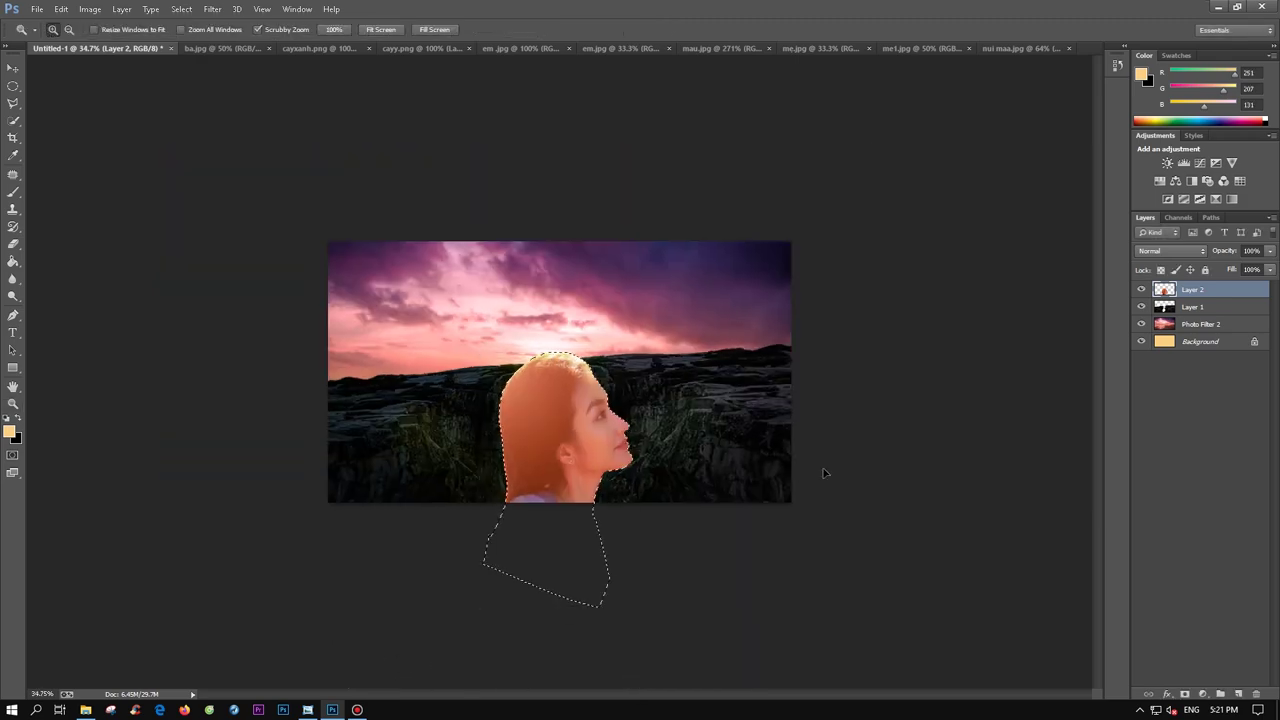
{"action": "left_click_drag", "start_coordinate": [481, 606], "coordinate": [306, 548]}
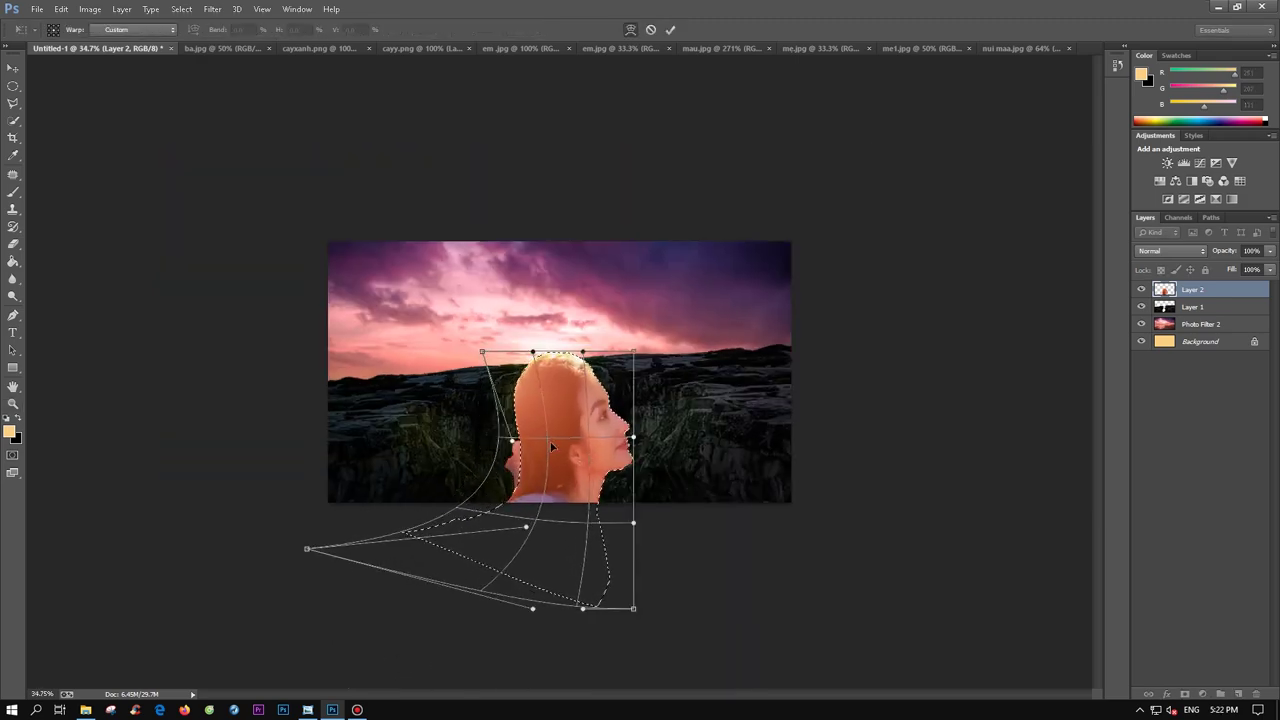
{"action": "key", "text": "Return"}
- Try Liquify on the woman layer, then close mau.jpg without saving
{"action": "key", "text": "z"}
{"action": "key", "text": "ctrl+shift+x"}
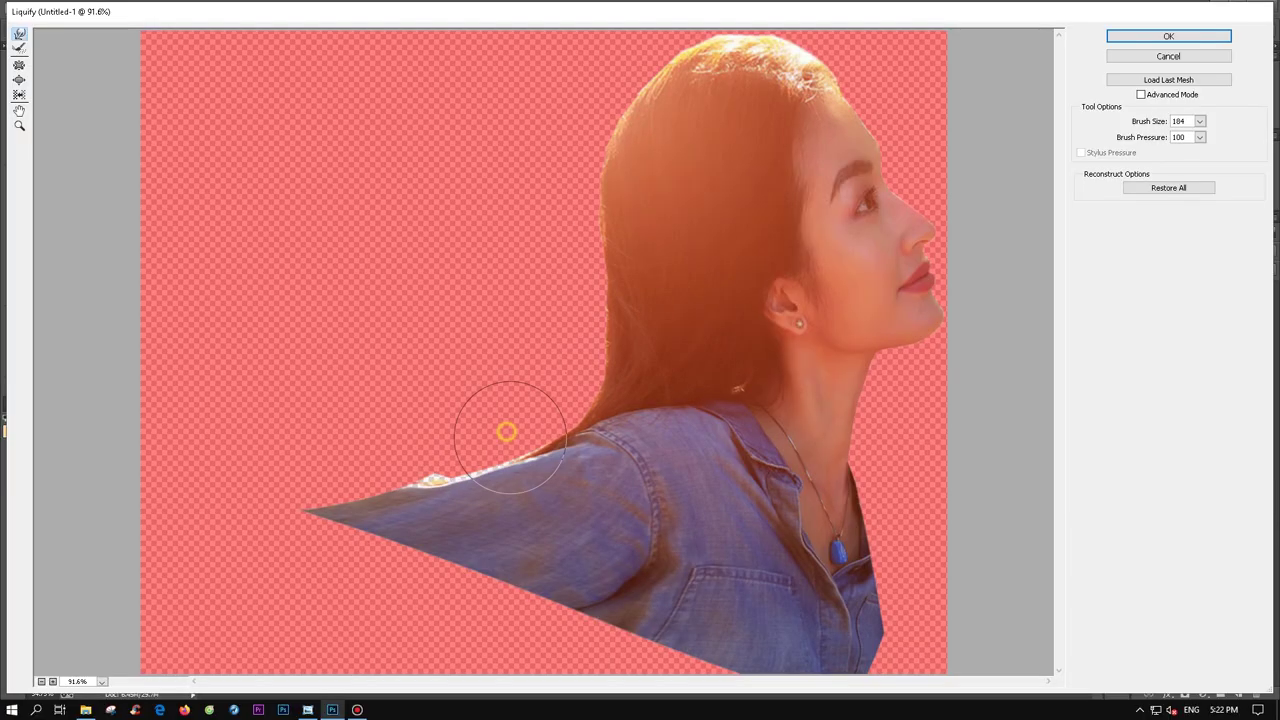
{"action": "key", "text": "Escape"}
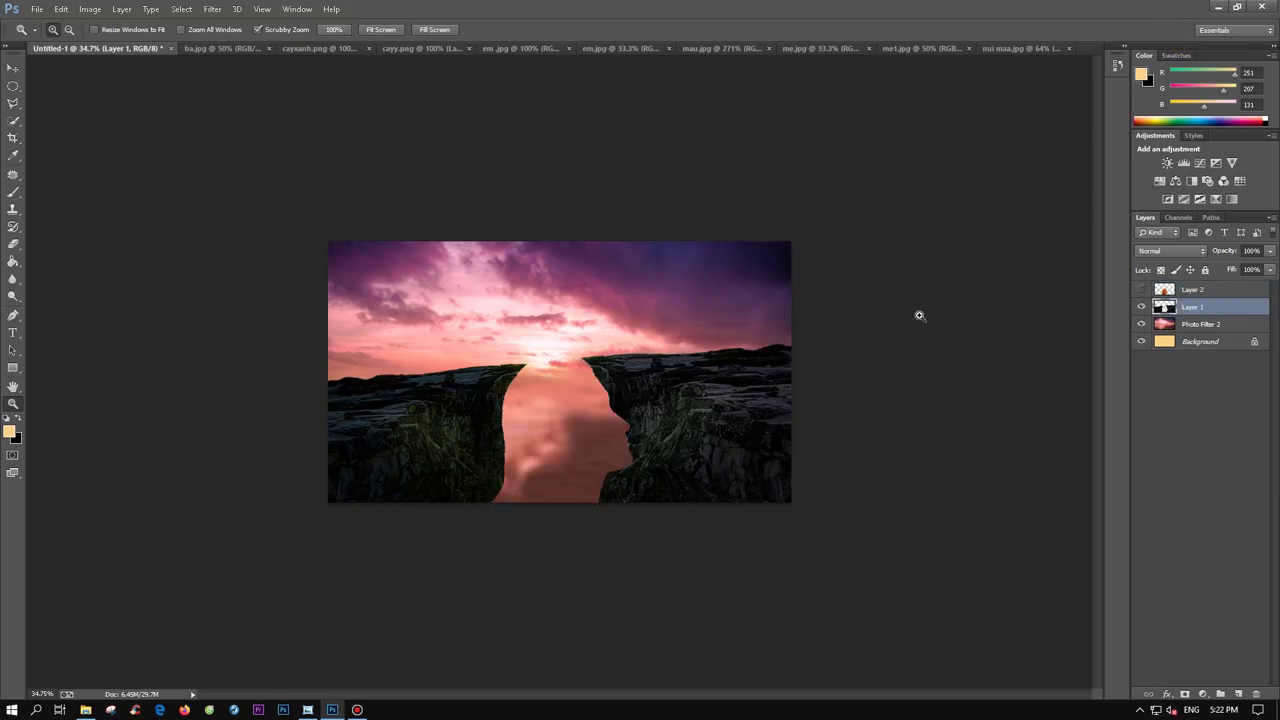
{"action": "left_click", "coordinate": [549, 486]}
{"action": "left_click", "coordinate": [768, 48]}
{"action": "left_click", "coordinate": [646, 266]}
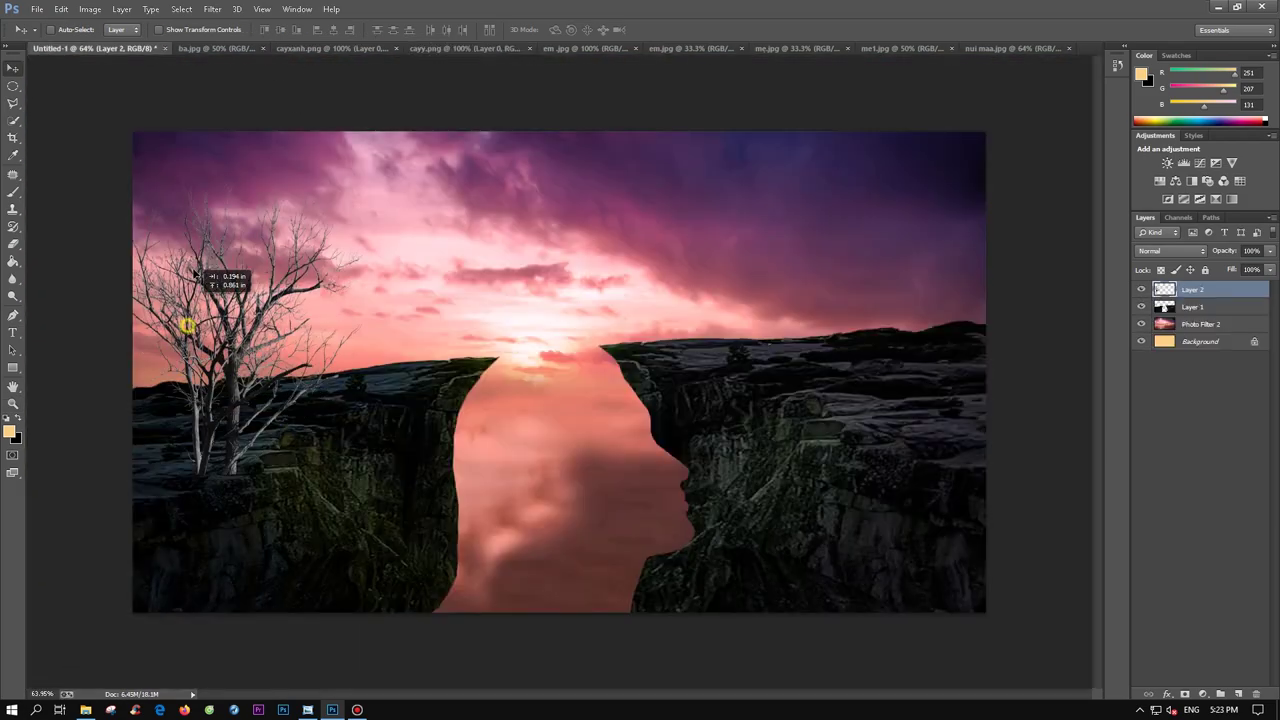
- Place the bare tree on the left cliff, darken its midtones to 0.44 and shrink it
{"action": "left_click_drag", "start_coordinate": [200, 275], "coordinate": [195, 205]}
{"action": "key", "text": "ctrl+l"}
{"action": "left_click_drag", "start_coordinate": [1036, 388], "coordinate": [1077, 390]}
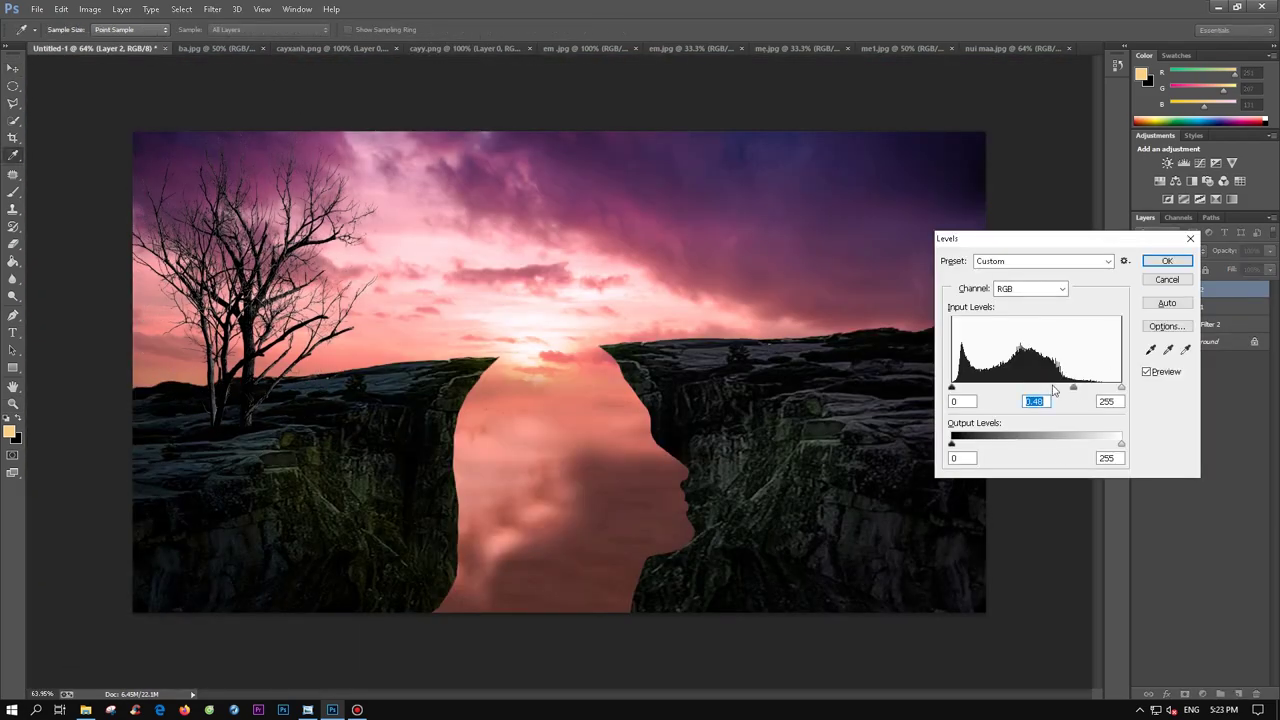
{"action": "key", "text": "Return"}
{"action": "key", "text": "ctrl+t"}
{"action": "left_click_drag", "start_coordinate": [352, 160], "coordinate": [257, 277]}
{"action": "key", "text": "Return"}
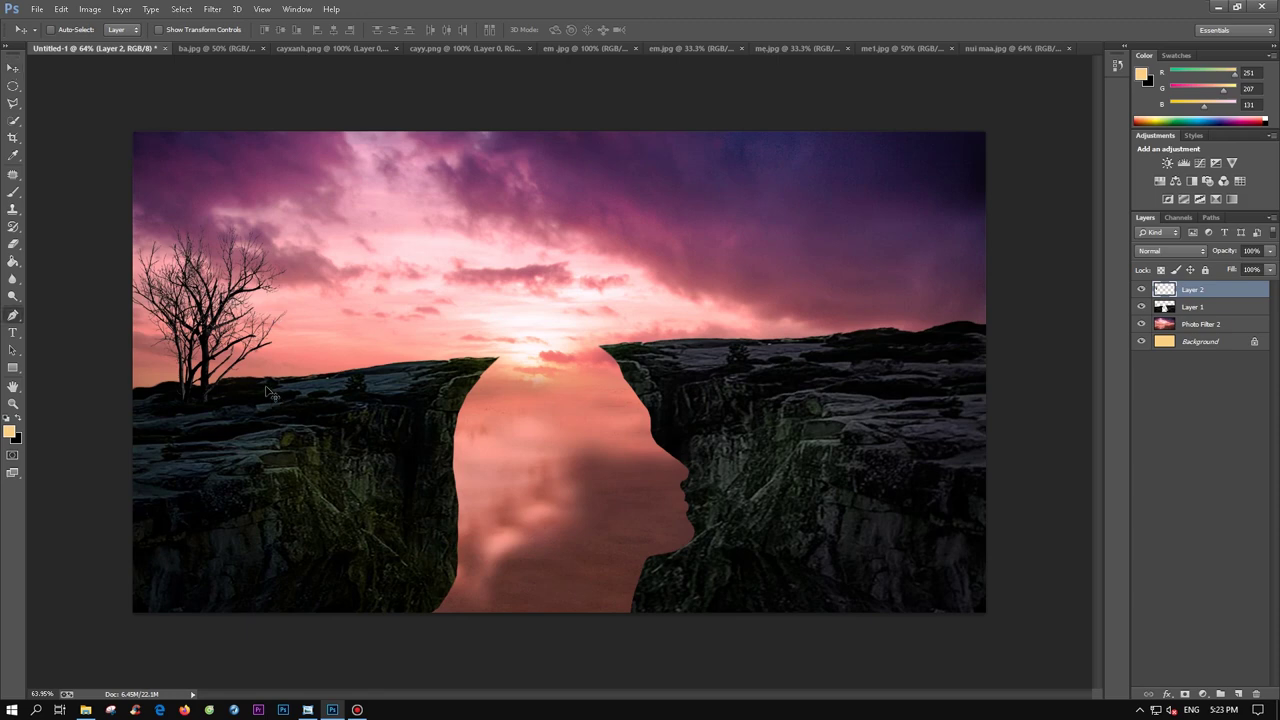
- Bring the green tree into the composite and scale it onto the right cliff
{"action": "left_click", "coordinate": [13, 199]}
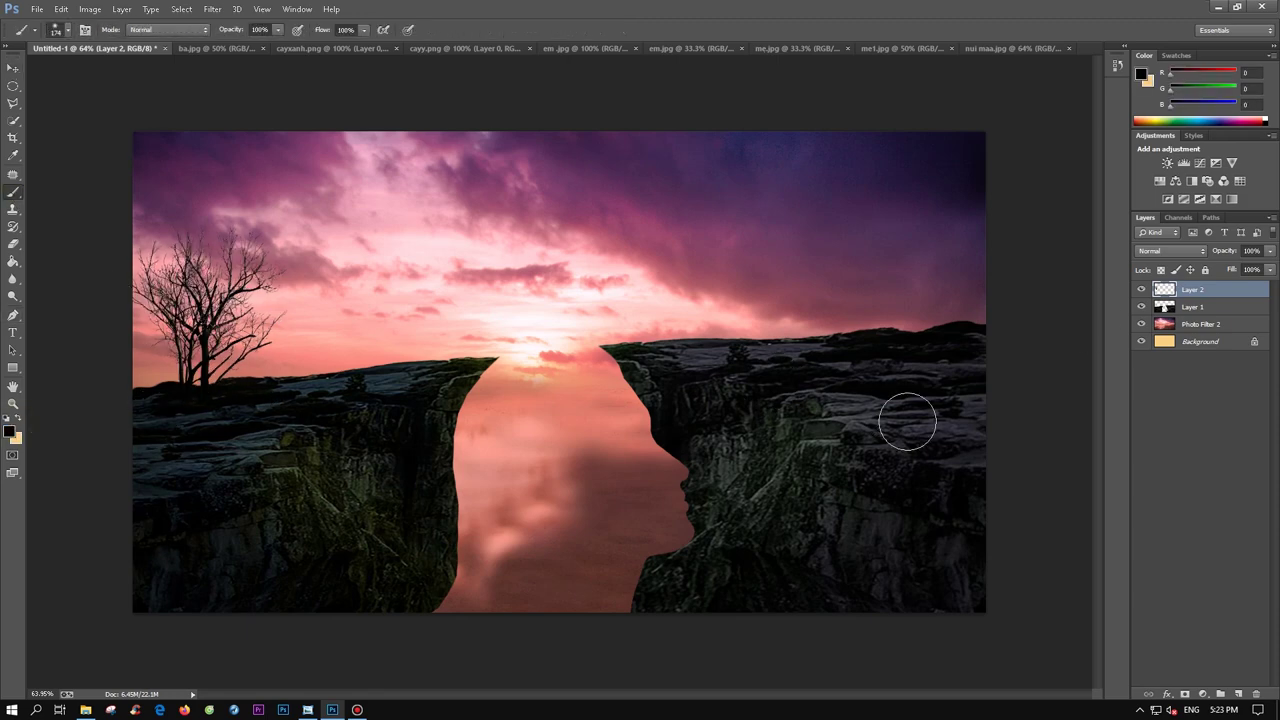
{"action": "left_click", "coordinate": [470, 48]}
{"action": "key", "text": "ctrl+w"}
{"action": "key", "text": "v"}
{"action": "mouse_move", "coordinate": [557, 329]}
{"action": "left_mouse_down"}
{"action": "mouse_move", "coordinate": [863, 318]}
{"action": "mouse_move", "coordinate": [913, 268]}
{"action": "mouse_move", "coordinate": [882, 253]}
{"action": "left_mouse_up"}
{"action": "key", "text": "ctrl+t"}
{"action": "left_click_drag", "start_coordinate": [791, 163], "coordinate": [846, 177]}
{"action": "key", "text": "Return"}
- Darken the green tree with Levels: highlight input 230, midtones 0.37, lower output white
{"action": "key", "text": "ctrl+l"}
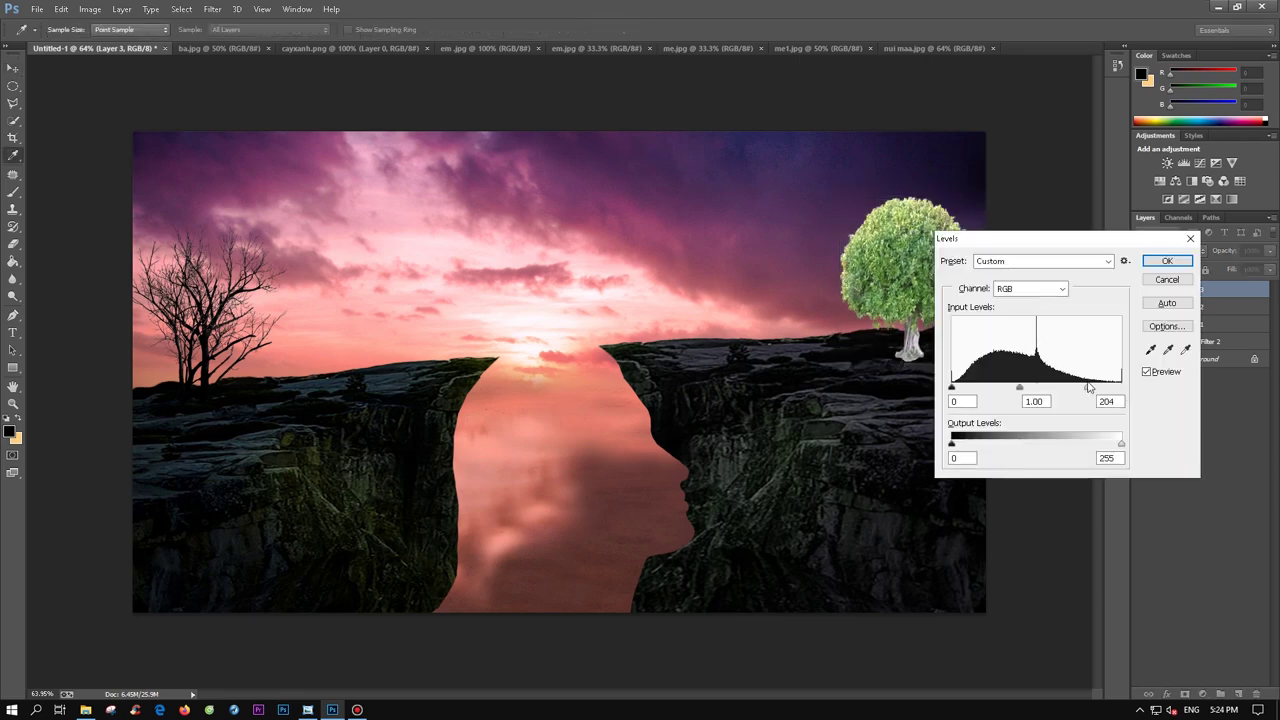
{"action": "left_click_drag", "start_coordinate": [1087, 388], "coordinate": [1104, 388]}
{"action": "left_click_drag", "start_coordinate": [1000, 238], "coordinate": [1120, 266]}
{"action": "left_click_drag", "start_coordinate": [1149, 416], "coordinate": [1190, 416]}
{"action": "left_click_drag", "start_coordinate": [1241, 472], "coordinate": [1150, 475]}
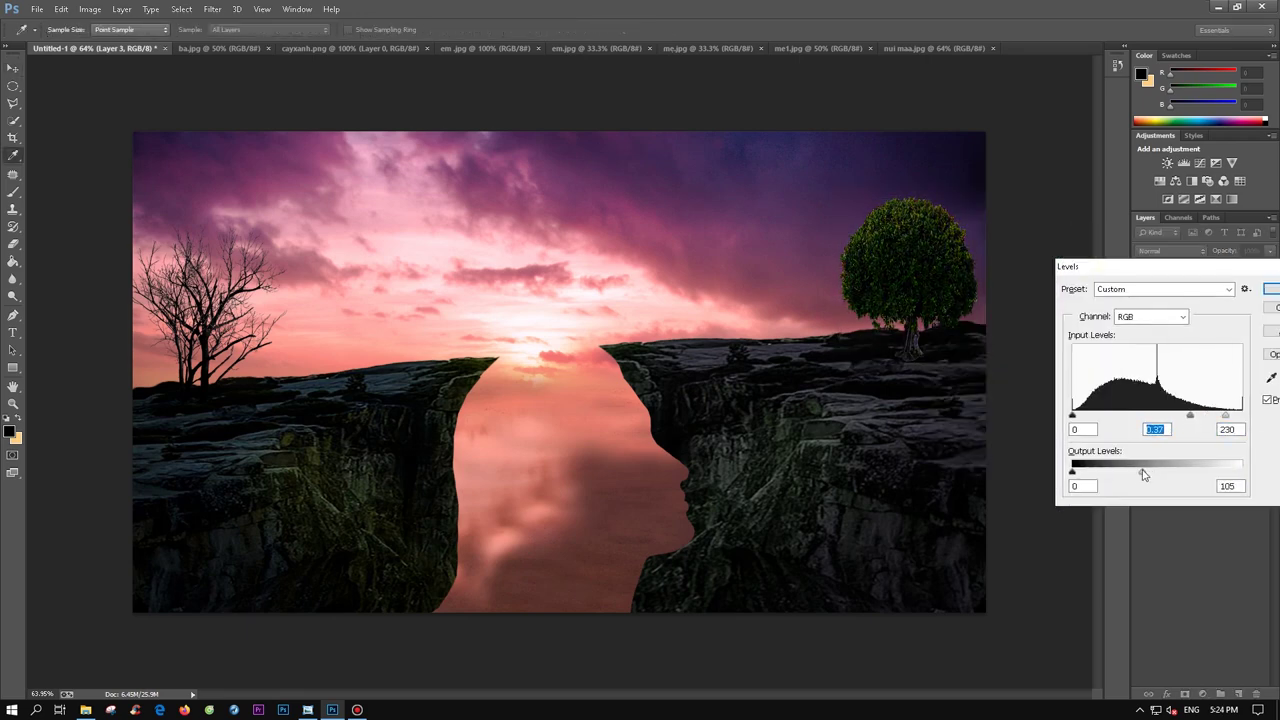
{"action": "left_click_drag", "start_coordinate": [1130, 266], "coordinate": [1003, 300]}
{"action": "left_click", "coordinate": [1160, 322]}
{"action": "key", "text": "b"}
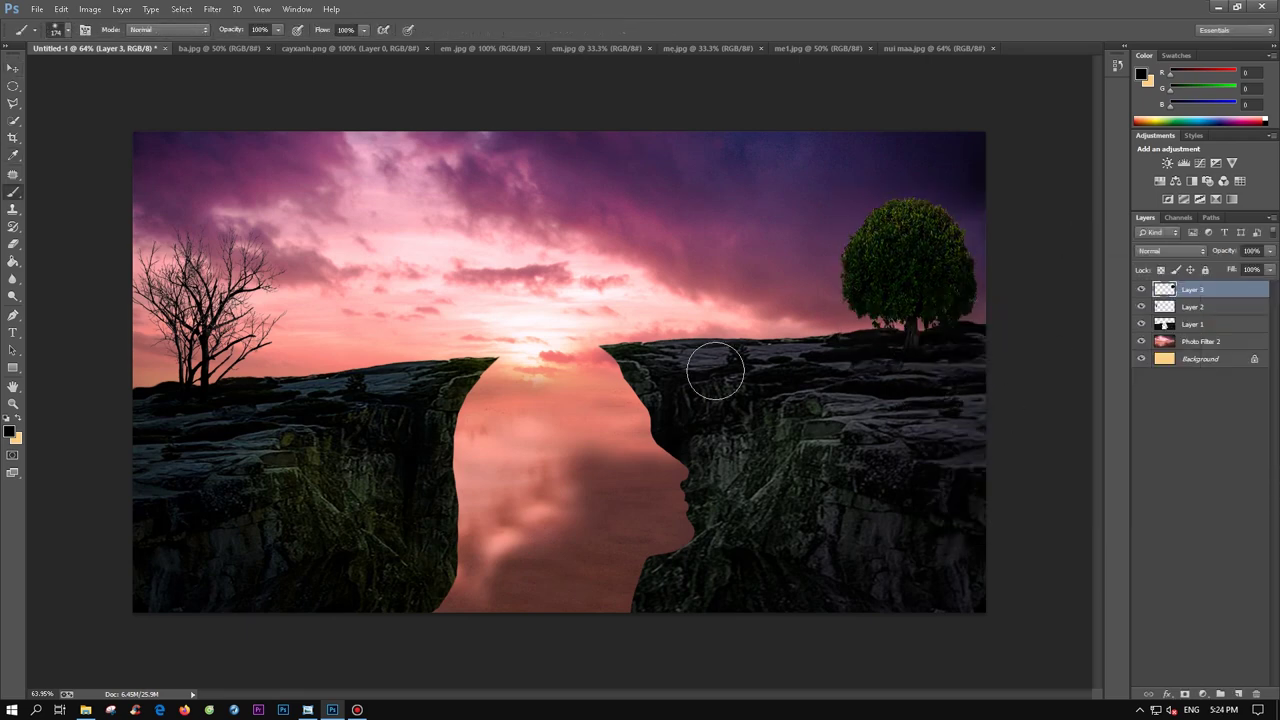
- Select the rock cliff layer and open Filter > Liquify
{"action": "left_click", "coordinate": [1192, 324]}
{"action": "left_click", "coordinate": [212, 9]}
{"action": "left_click", "coordinate": [243, 103]}
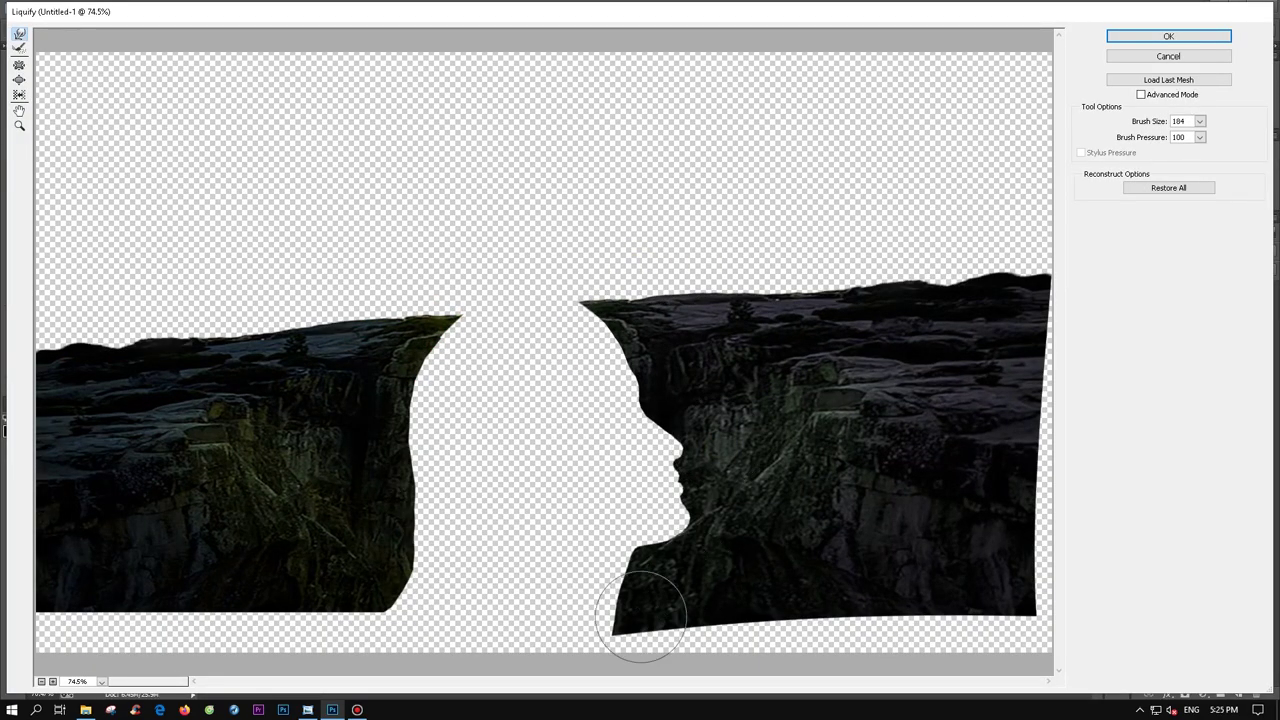
- Apply the Liquify reshaping, then place a scaled, rotated copy of the bare tree in the gap
{"action": "left_click", "coordinate": [1152, 56]}
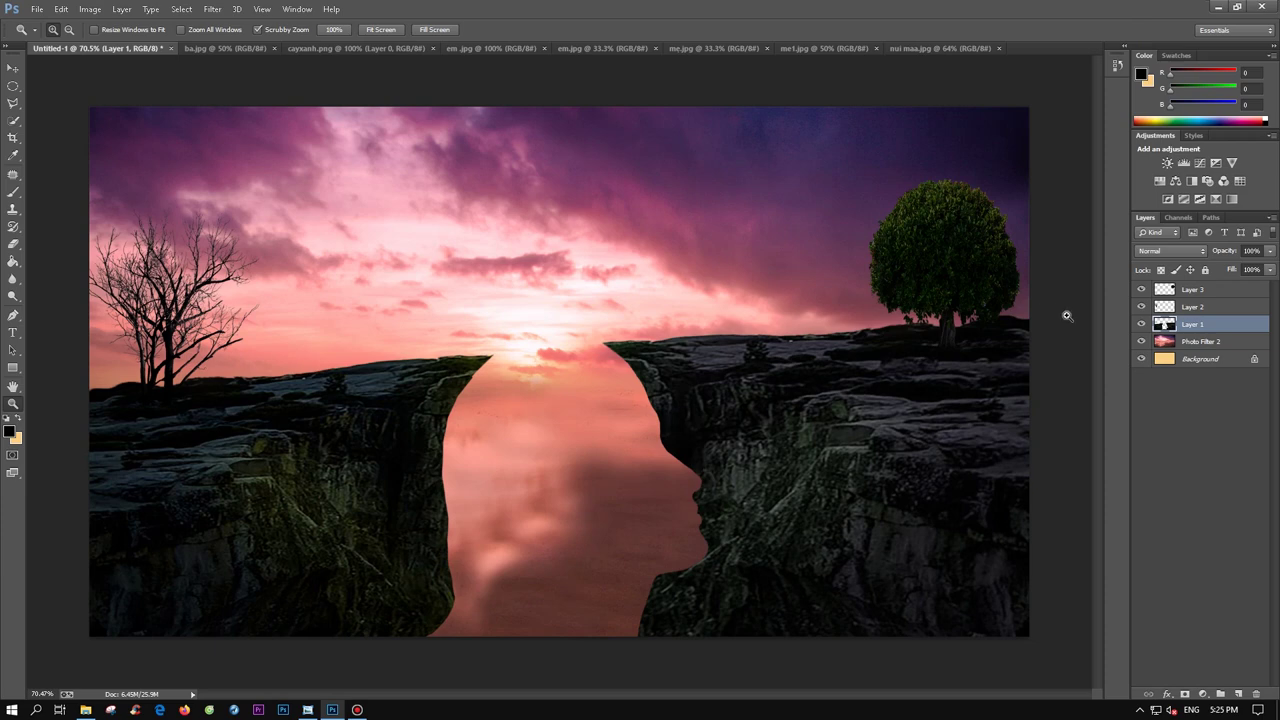
{"action": "left_click", "coordinate": [1190, 306]}
{"action": "left_click_drag", "start_coordinate": [170, 300], "coordinate": [600, 430]}
{"action": "key", "text": "ctrl+t"}
{"action": "mouse_move", "coordinate": [643, 517]}
{"action": "left_mouse_down"}
{"action": "mouse_move", "coordinate": [483, 572]}
{"action": "mouse_move", "coordinate": [548, 588]}
{"action": "left_mouse_up"}
- Warp the tree copy, stretching its corners to fill the water gap
{"action": "right_click", "coordinate": [540, 534]}
{"action": "left_click", "coordinate": [590, 398]}
{"action": "left_click_drag", "start_coordinate": [612, 514], "coordinate": [606, 410]}
{"action": "mouse_move", "coordinate": [519, 660]}
{"action": "left_mouse_down"}
{"action": "mouse_move", "coordinate": [530, 685]}
{"action": "mouse_move", "coordinate": [586, 687]}
{"action": "left_mouse_up"}
{"action": "left_click_drag", "start_coordinate": [416, 637], "coordinate": [330, 661]}
{"action": "left_click_drag", "start_coordinate": [447, 488], "coordinate": [520, 406]}
{"action": "key", "text": "Return"}
{"action": "key", "text": "e"}
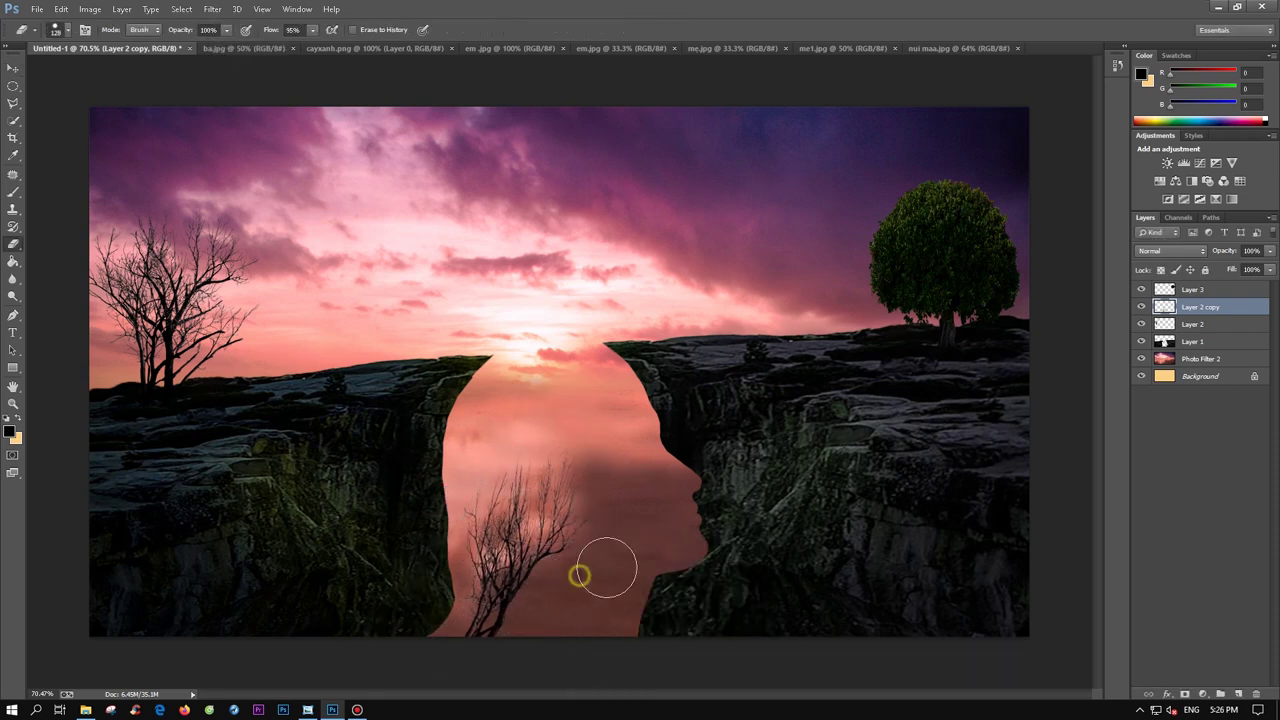
- Distort the tree copy further to fit the gap, erase extras, and switch to me1.jpg
{"action": "key", "text": "ctrl+t"}
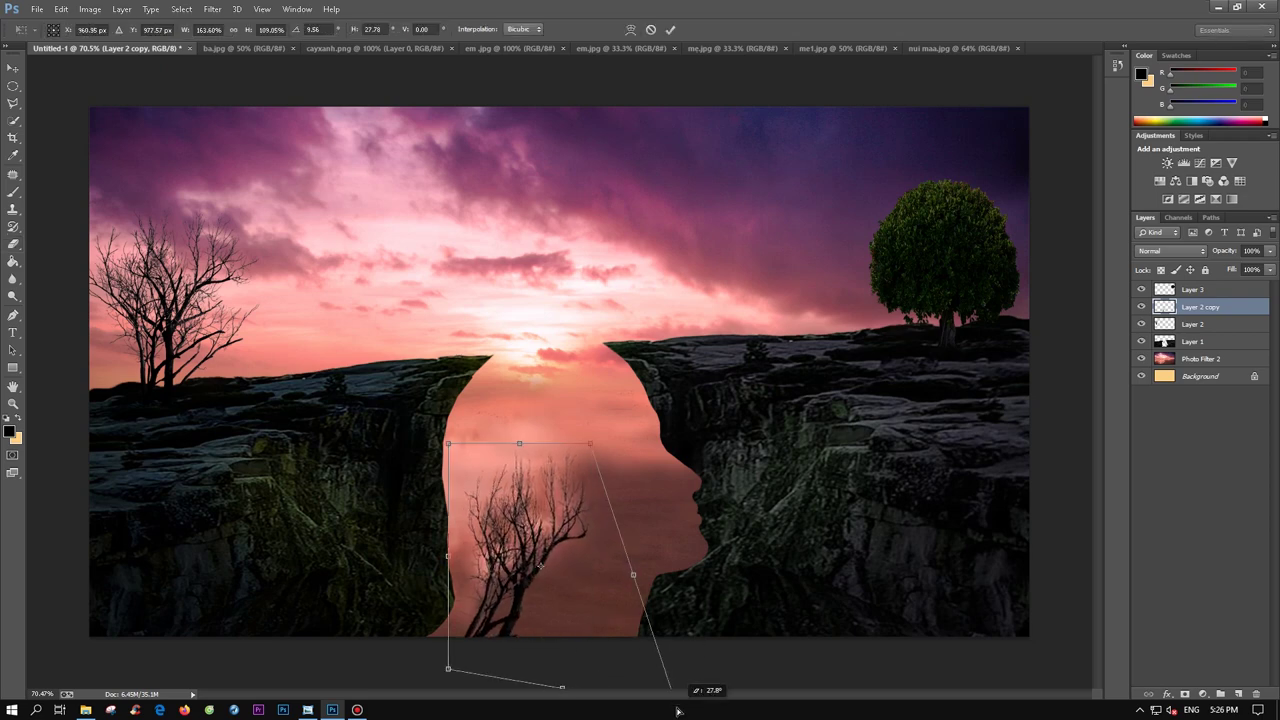
{"action": "left_click_drag", "start_coordinate": [577, 448], "coordinate": [599, 625]}
{"action": "key", "text": "Return"}
{"action": "key", "text": "e"}
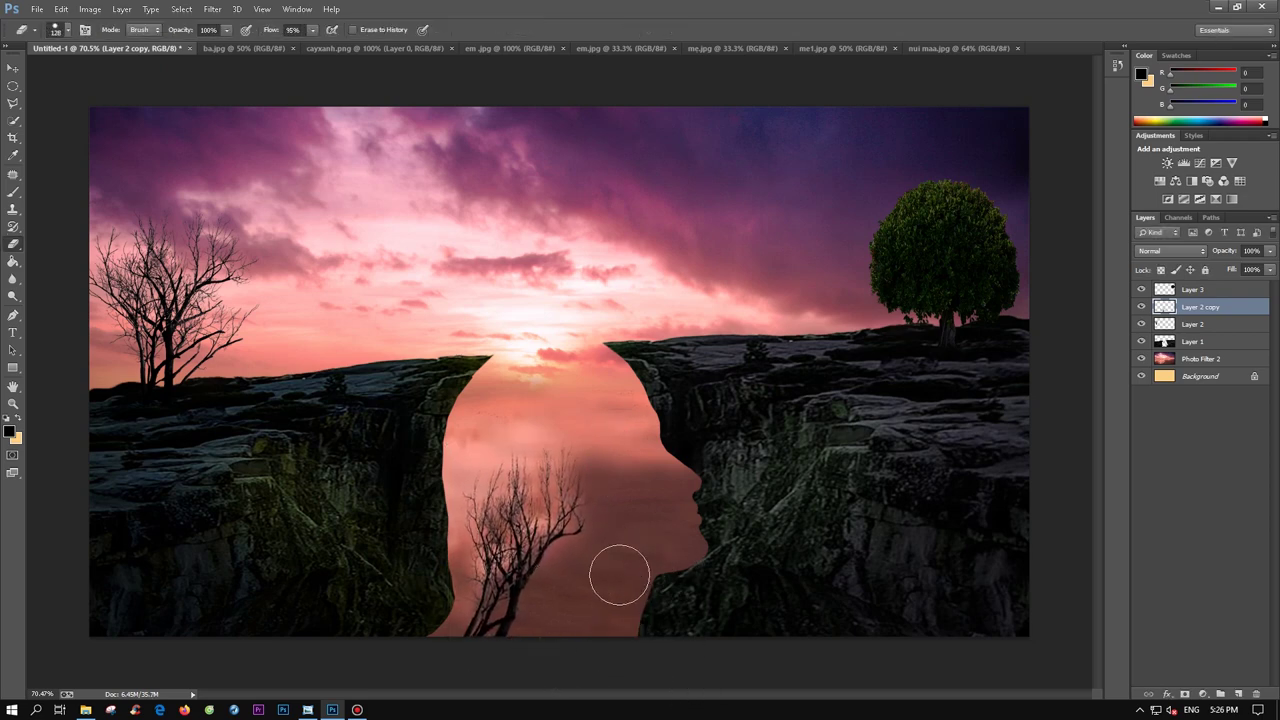
{"action": "left_click", "coordinate": [845, 48]}
{"action": "key", "text": "w"}
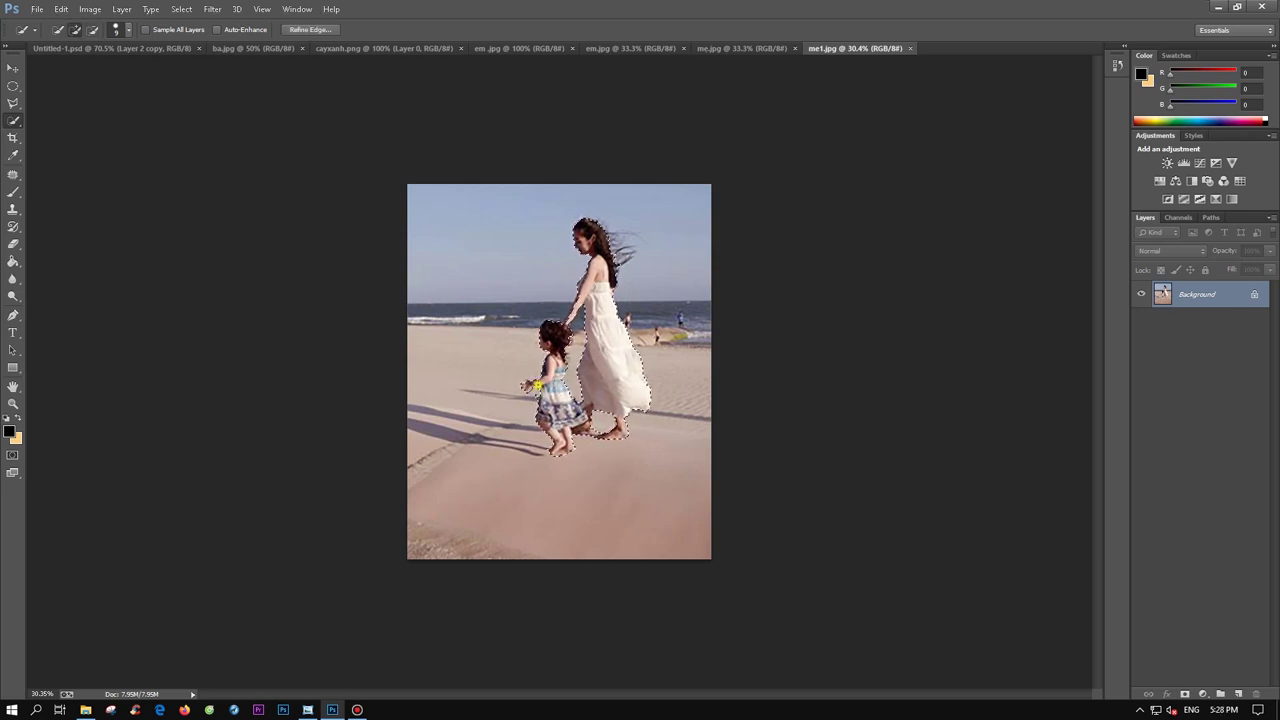
- Subtract the sky, move the mother and child small onto the left cliff, and darken their midtones
{"action": "left_click", "coordinate": [650, 240], "text": "alt"}
{"action": "left_click_drag", "start_coordinate": [600, 328], "coordinate": [500, 300]}
{"action": "key", "text": "ctrl+t"}
{"action": "mouse_move", "coordinate": [640, 100]}
{"action": "left_mouse_down"}
{"action": "mouse_move", "coordinate": [386, 600]}
{"action": "mouse_move", "coordinate": [407, 313]}
{"action": "mouse_move", "coordinate": [388, 325]}
{"action": "left_mouse_up"}
{"action": "key", "text": "Return"}
{"action": "scroll", "coordinate": [397, 343], "scroll_direction": "up", "scroll_amount": 5}
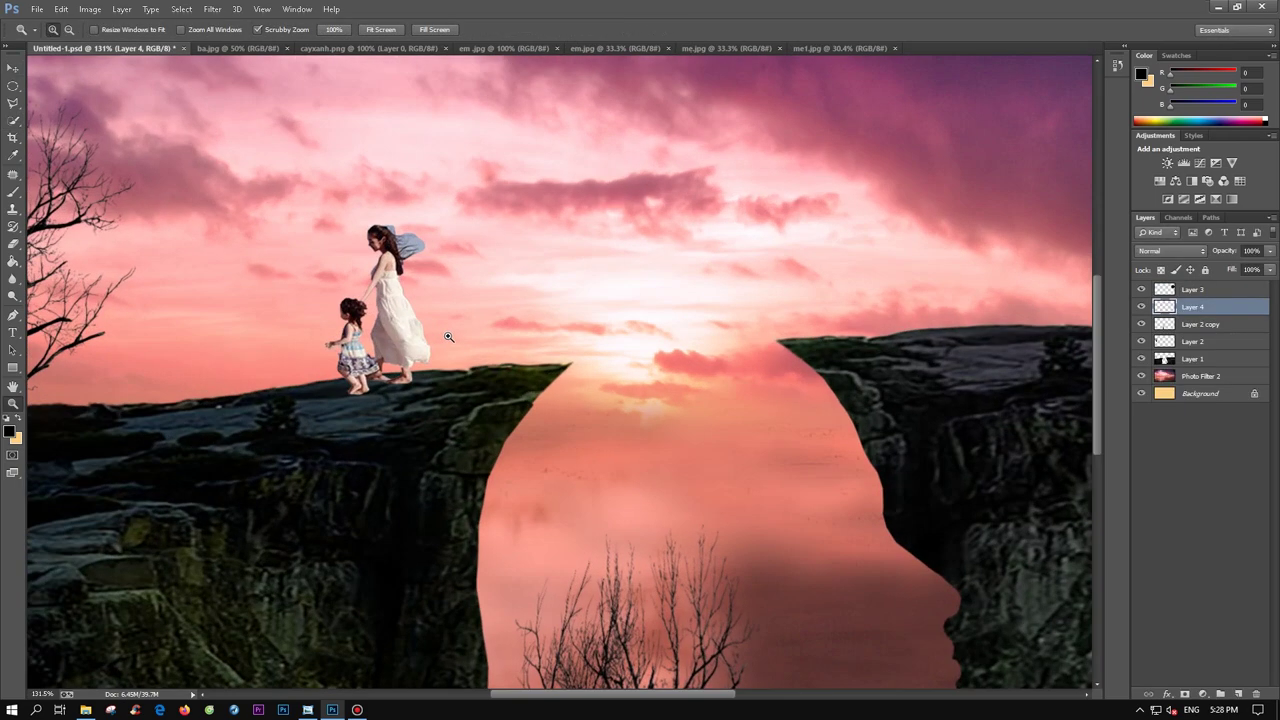
{"action": "key", "text": "ctrl+l"}
{"action": "left_click_drag", "start_coordinate": [1035, 453], "coordinate": [1064, 457]}
- Lower the figures' output highlights in Levels and set a smaller eraser
{"action": "left_click_drag", "start_coordinate": [1114, 515], "coordinate": [1084, 515]}
{"action": "key", "text": "Return"}
{"action": "key", "text": "z"}
{"action": "key", "text": "e"}
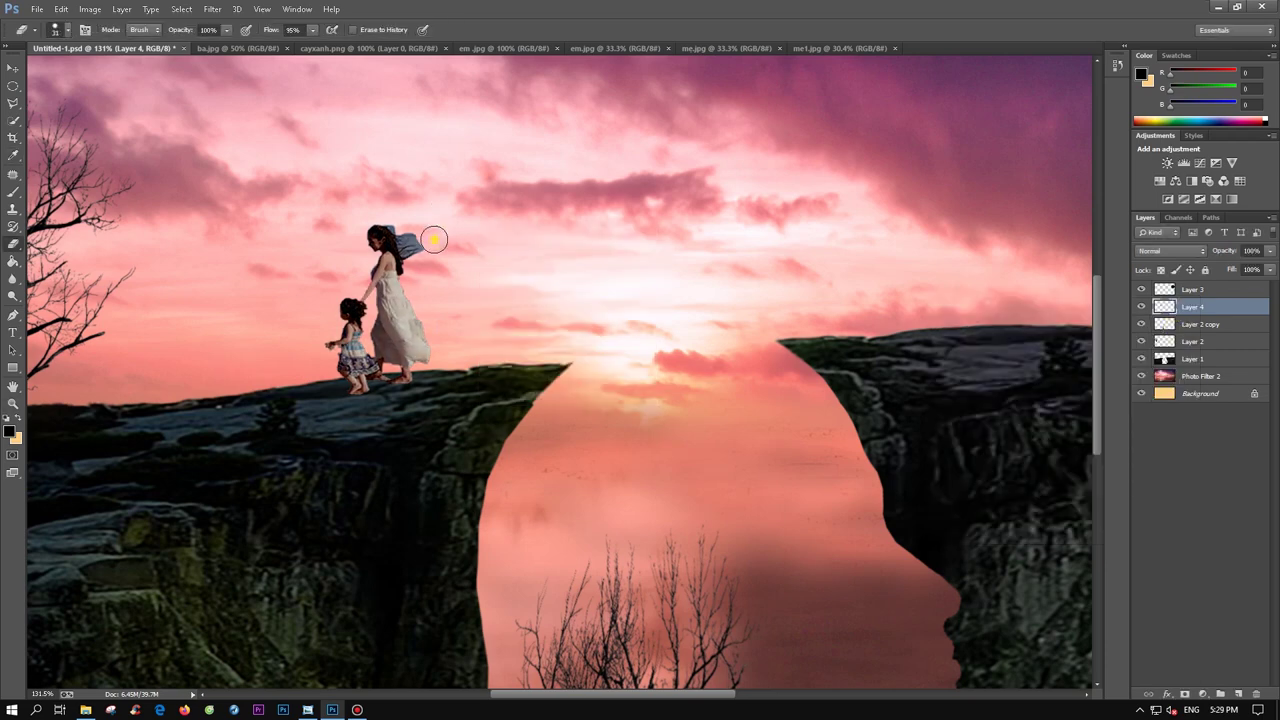
{"action": "scroll", "coordinate": [322, 290], "scroll_direction": "up", "scroll_amount": 3}
{"action": "right_click", "coordinate": [328, 371]}
{"action": "key", "text": "Return"}
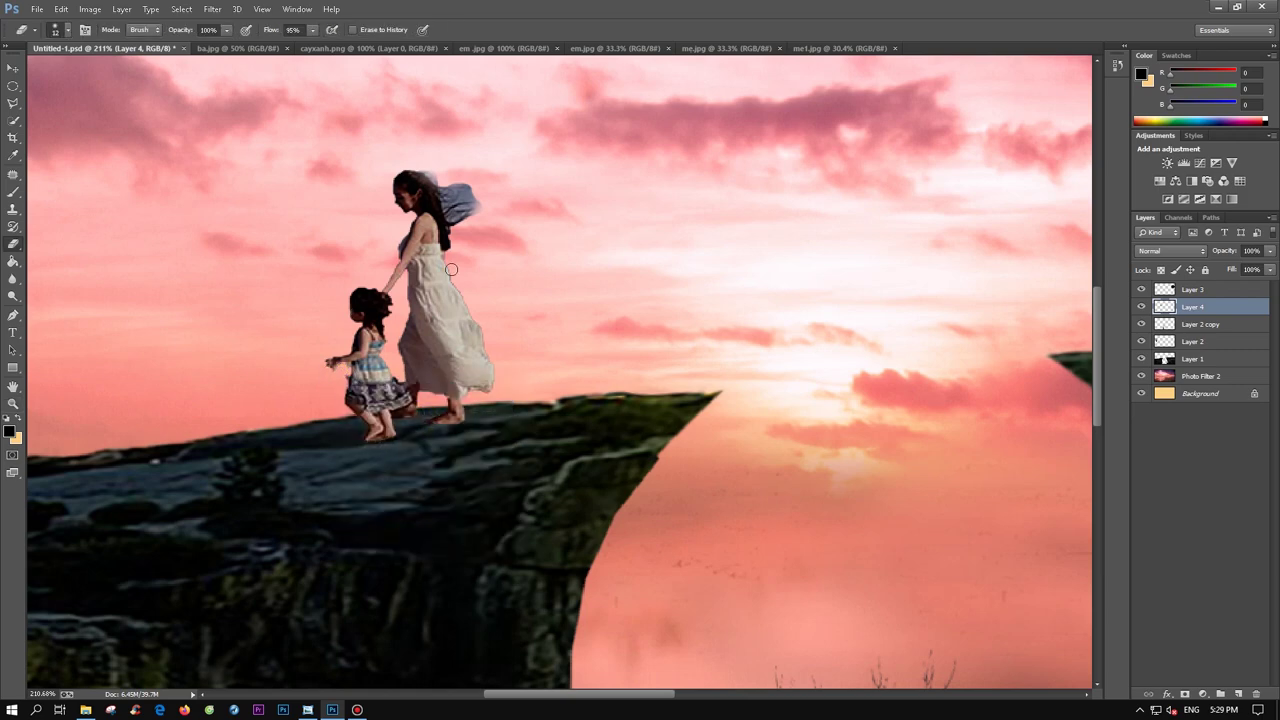
- Trim the figures' hair edges using the eraser and polygonal lasso selections
{"action": "key", "text": "l"}
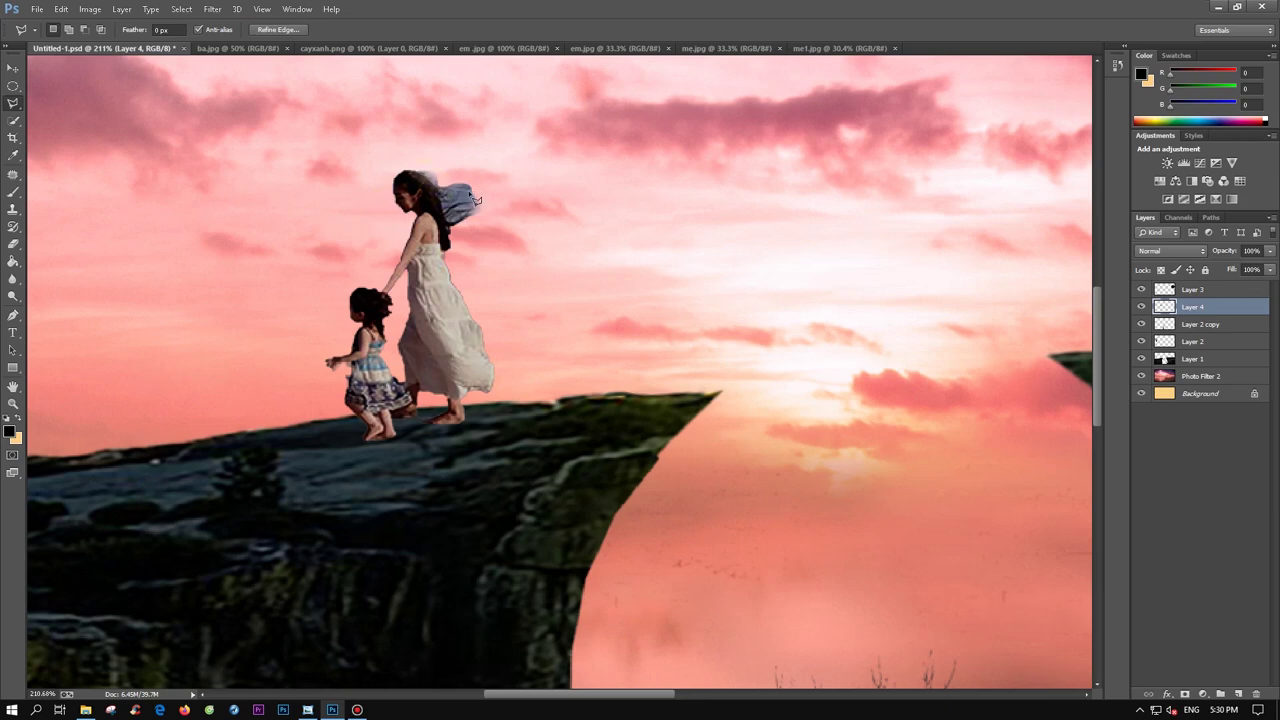
{"action": "key", "text": "Escape"}
{"action": "key", "text": "e"}
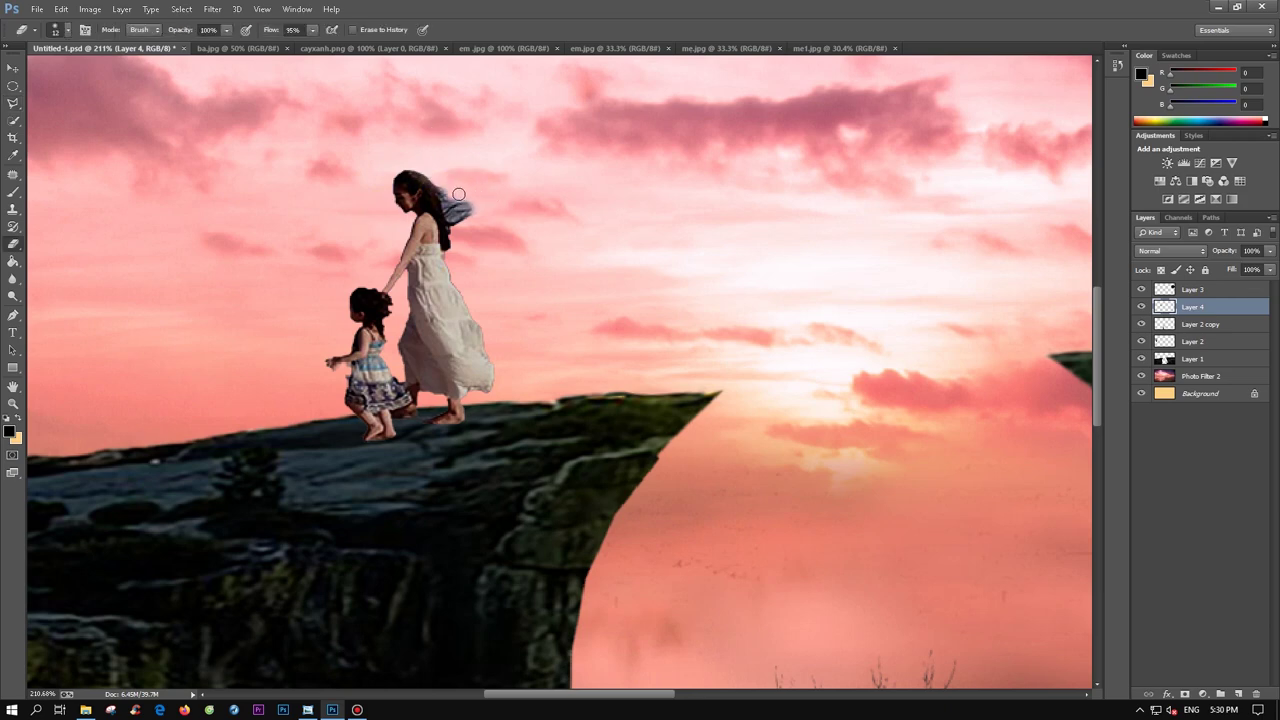
{"action": "key", "text": "l"}
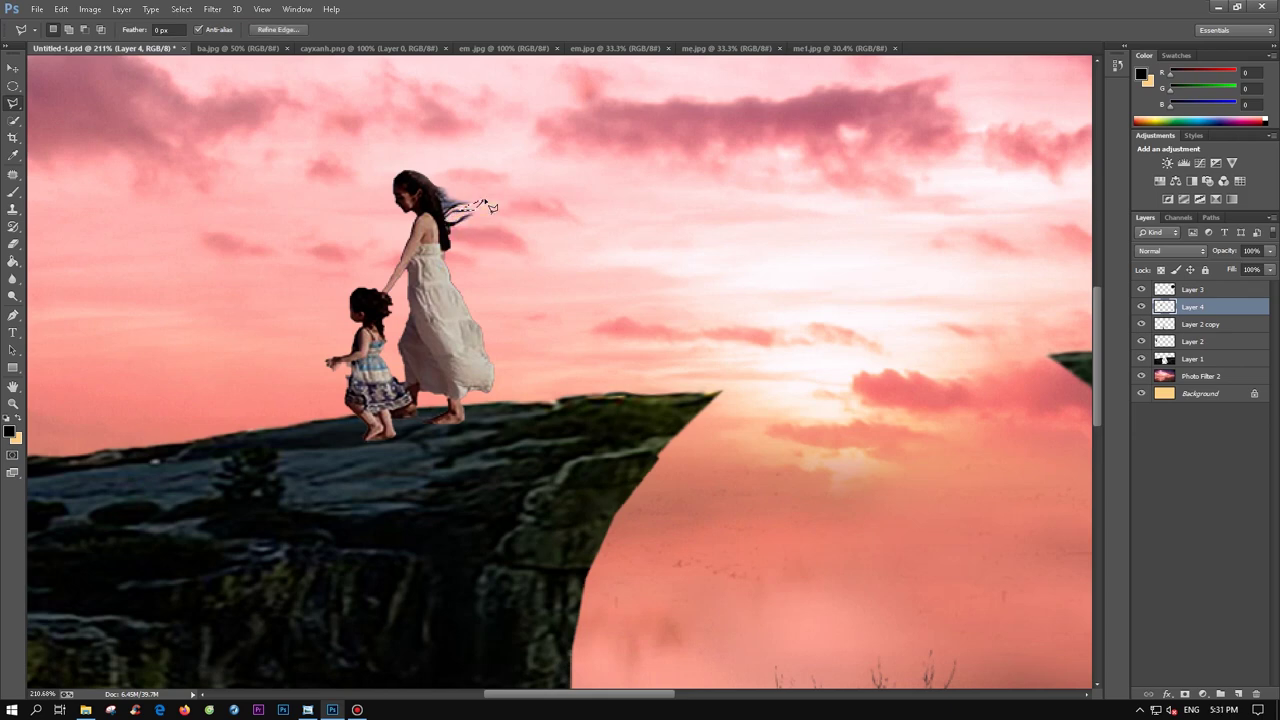
{"action": "key", "text": "ctrl+minus"}
{"action": "key", "text": "p"}
- Set up a soft brush at 17% opacity with the whole scene in view
{"action": "left_click", "coordinate": [13, 191]}
{"action": "right_click", "coordinate": [438, 176]}
{"action": "key", "text": "Escape"}
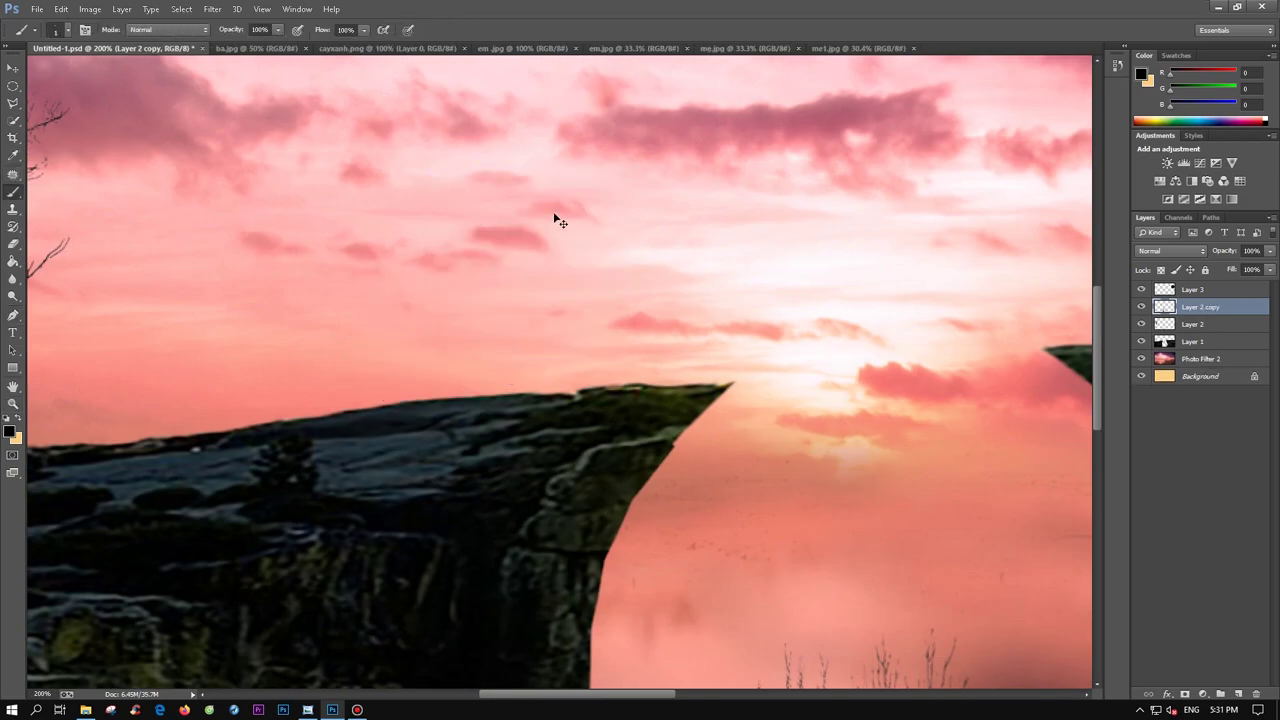
{"action": "key", "text": "ctrl+0"}
{"action": "key", "text": "1"}
{"action": "key", "text": "7"}
- Paint a faint shadow under the figures' feet and zoom out to the whole composite
{"action": "right_click", "coordinate": [508, 314]}
{"action": "key", "text": "Return"}
{"action": "left_click_drag", "start_coordinate": [447, 337], "coordinate": [470, 330]}
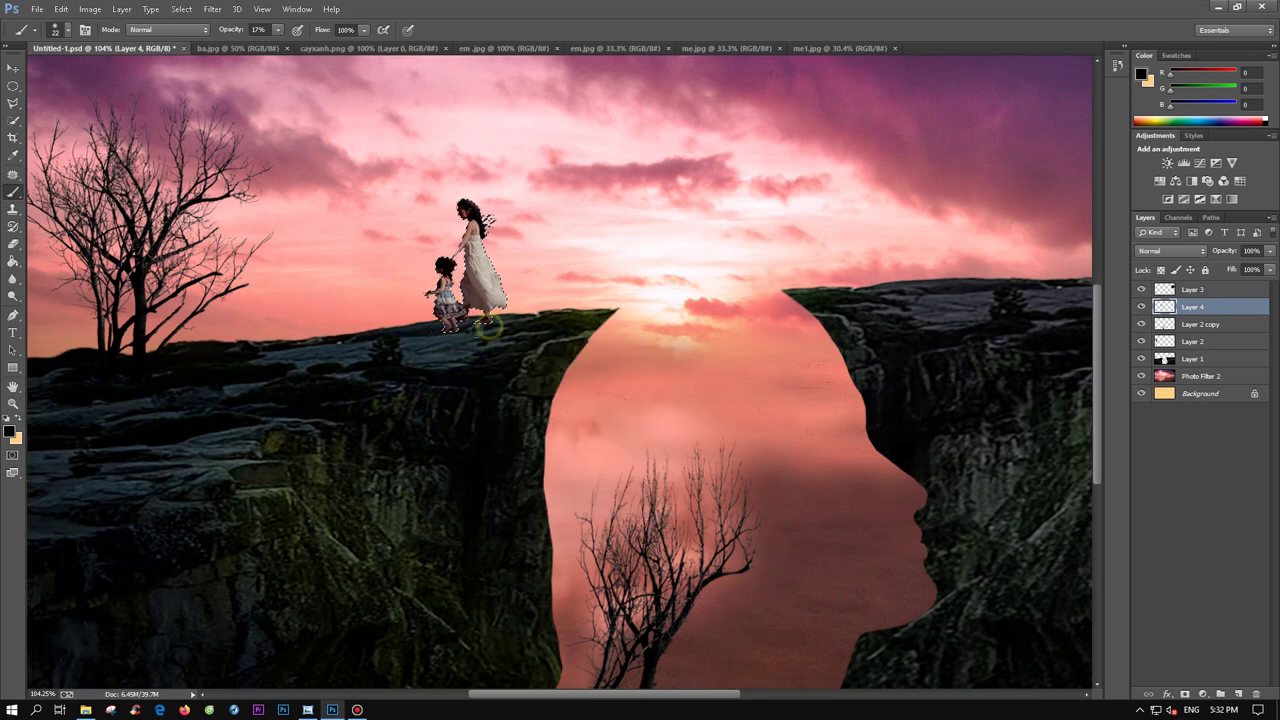
{"action": "right_click", "coordinate": [492, 342]}
{"action": "key", "text": "Escape"}
{"action": "key", "text": "z"}
{"action": "left_click_drag", "start_coordinate": [640, 350], "coordinate": [583, 350]}
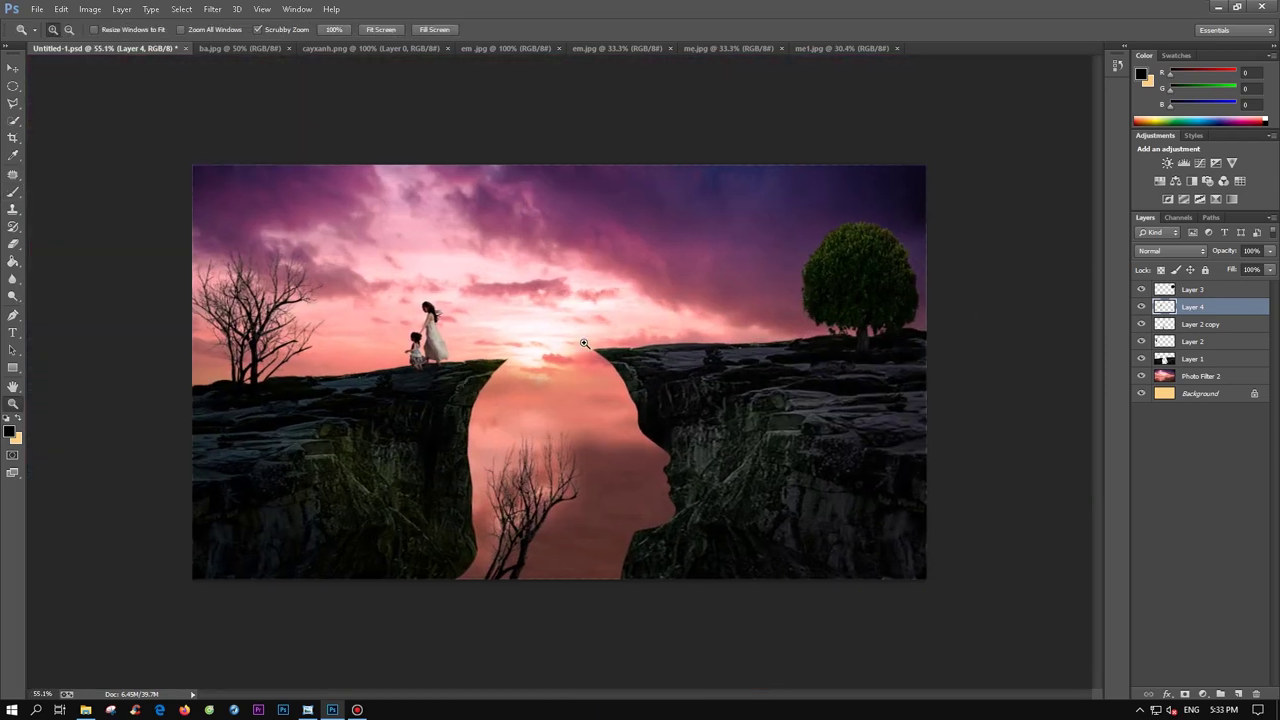
- In em.jpg, quick-select the girl's legs, dress, hair, arm and basket
{"action": "left_click", "coordinate": [630, 47]}
{"action": "left_click", "coordinate": [15, 123]}
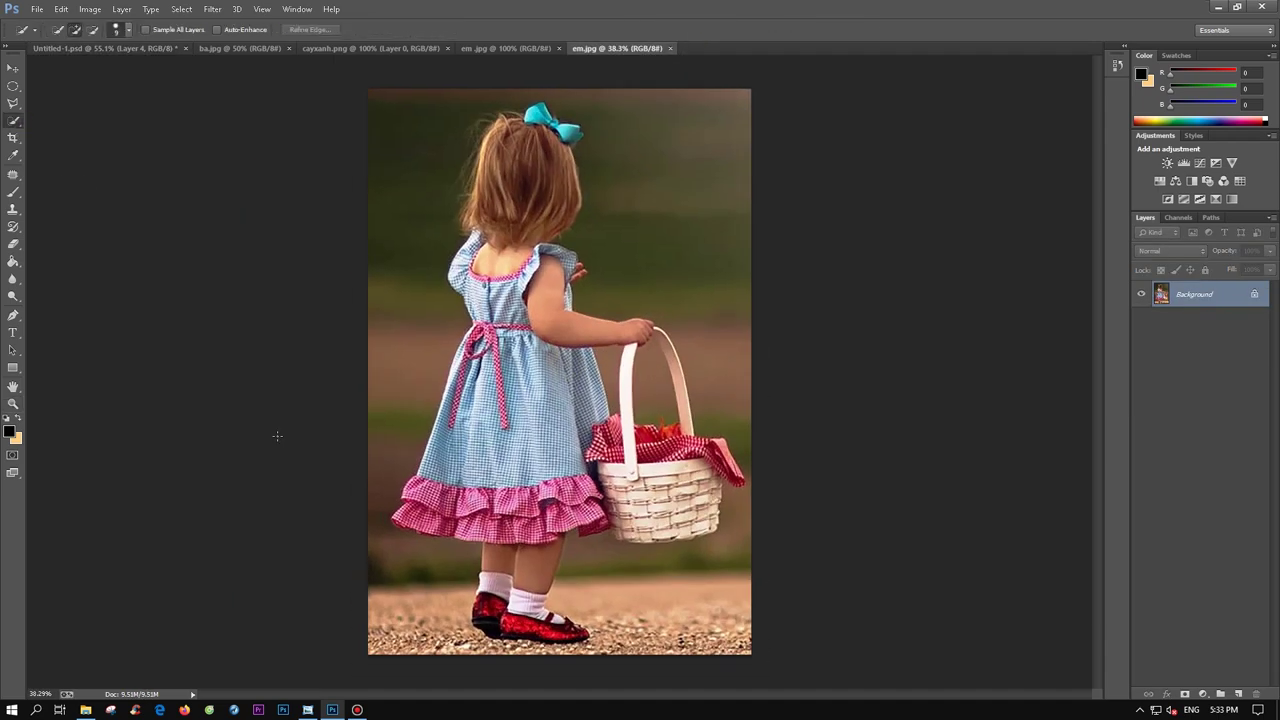
{"action": "left_click_drag", "start_coordinate": [533, 445], "coordinate": [488, 392]}
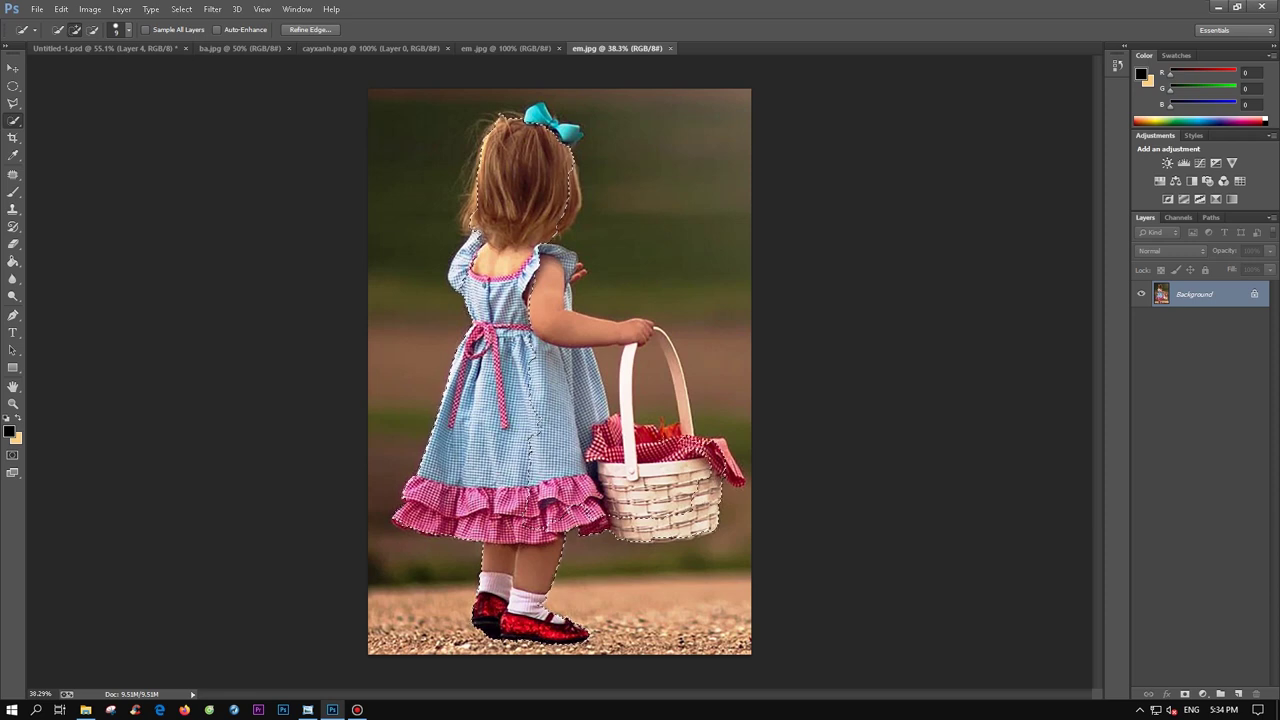
{"action": "left_click_drag", "start_coordinate": [630, 330], "coordinate": [690, 470]}
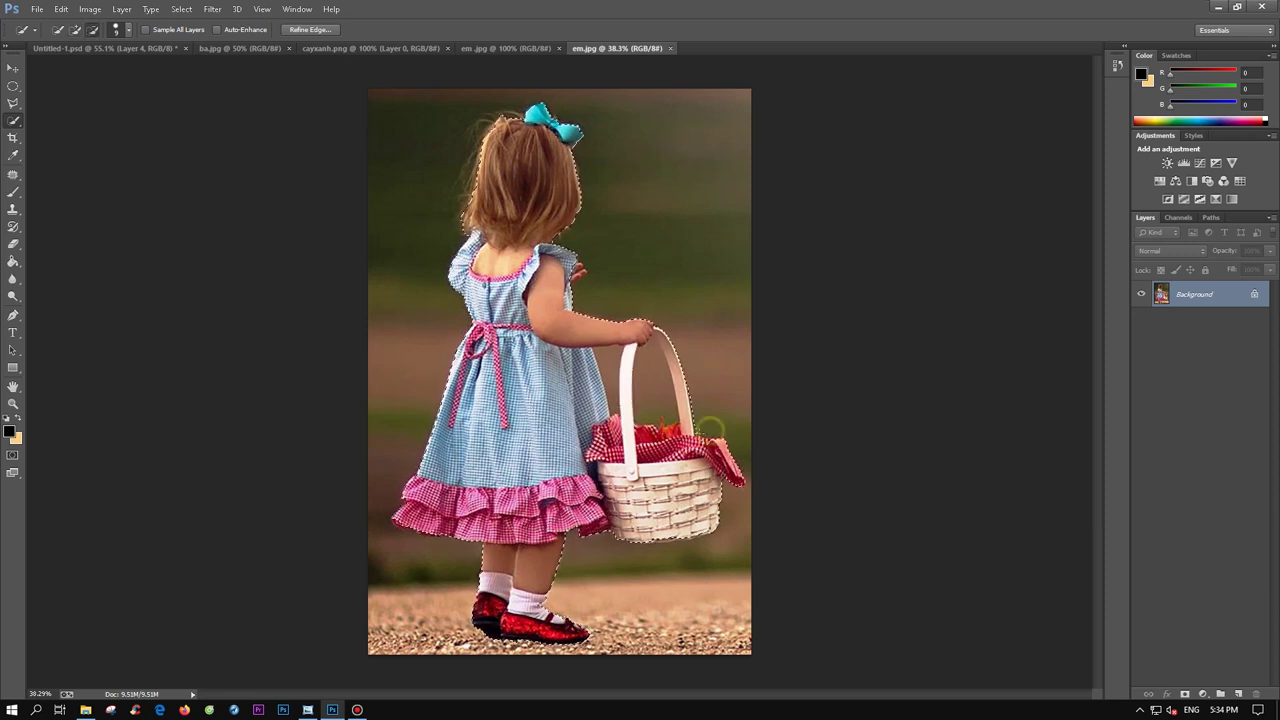
- Move the selected girl into the composite and scale her down
{"action": "key", "text": "v"}
{"action": "mouse_move", "coordinate": [519, 207]}
{"action": "left_mouse_down"}
{"action": "mouse_move", "coordinate": [519, 225]}
{"action": "mouse_move", "coordinate": [666, 61]}
{"action": "left_mouse_up"}
{"action": "key", "text": "ctrl+t"}
{"action": "mouse_move", "coordinate": [857, 449]}
{"action": "left_mouse_down"}
{"action": "mouse_move", "coordinate": [473, 489]}
{"action": "mouse_move", "coordinate": [380, 520]}
{"action": "mouse_move", "coordinate": [471, 362]}
{"action": "left_mouse_up"}
- Commit the basket girl's resize and apply a Levels adjustment to her
{"action": "key", "text": "Return"}
{"action": "scroll", "coordinate": [470, 362], "scroll_direction": "up", "scroll_amount": 4}
{"action": "key", "text": "ctrl+l"}
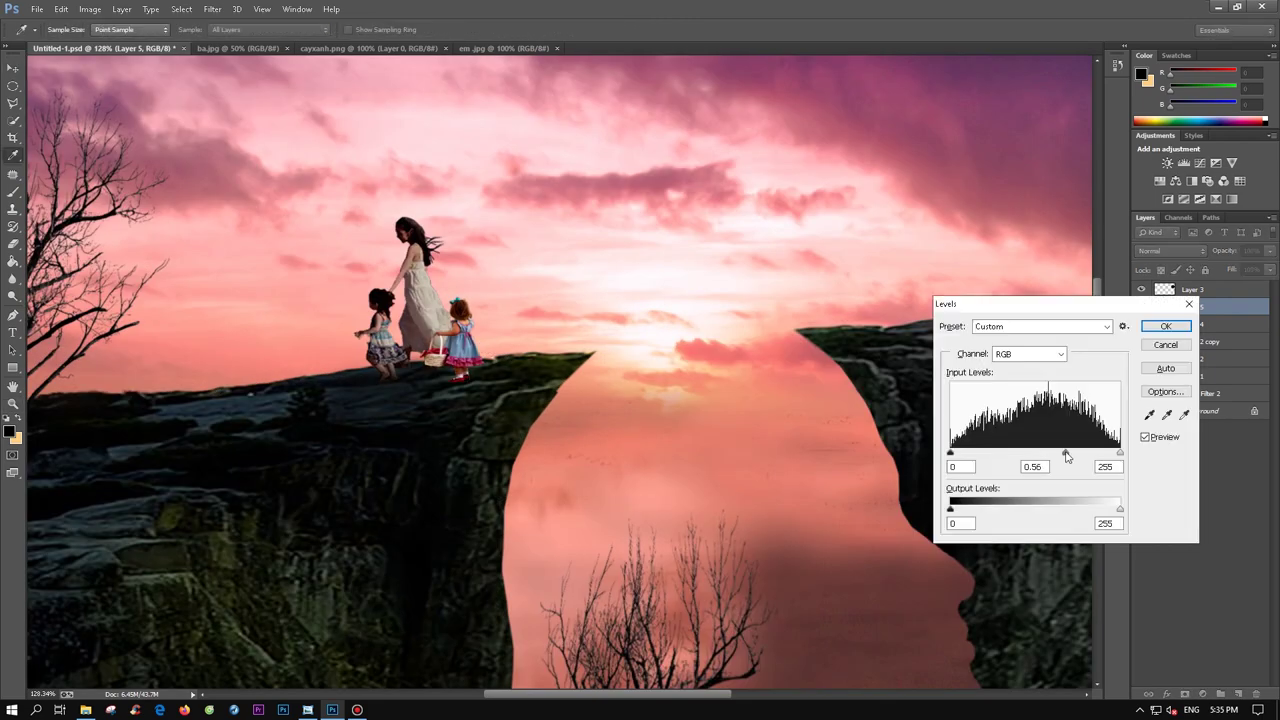
{"action": "key", "text": "Return"}
- Shrink the basket girl, flip her horizontally and position her on the cliff
{"action": "key", "text": "ctrl+t"}
{"action": "left_click_drag", "start_coordinate": [460, 340], "coordinate": [485, 338]}
{"action": "mouse_move", "coordinate": [514, 294]}
{"action": "left_mouse_down"}
{"action": "mouse_move", "coordinate": [531, 271]}
{"action": "mouse_move", "coordinate": [490, 288]}
{"action": "left_mouse_up"}
{"action": "right_click", "coordinate": [330, 310]}
{"action": "mouse_move", "coordinate": [460, 330]}
{"action": "left_mouse_down"}
{"action": "mouse_move", "coordinate": [270, 330]}
{"action": "mouse_move", "coordinate": [312, 328]}
{"action": "mouse_move", "coordinate": [268, 316]}
{"action": "left_mouse_up"}
{"action": "left_click", "coordinate": [360, 508]}
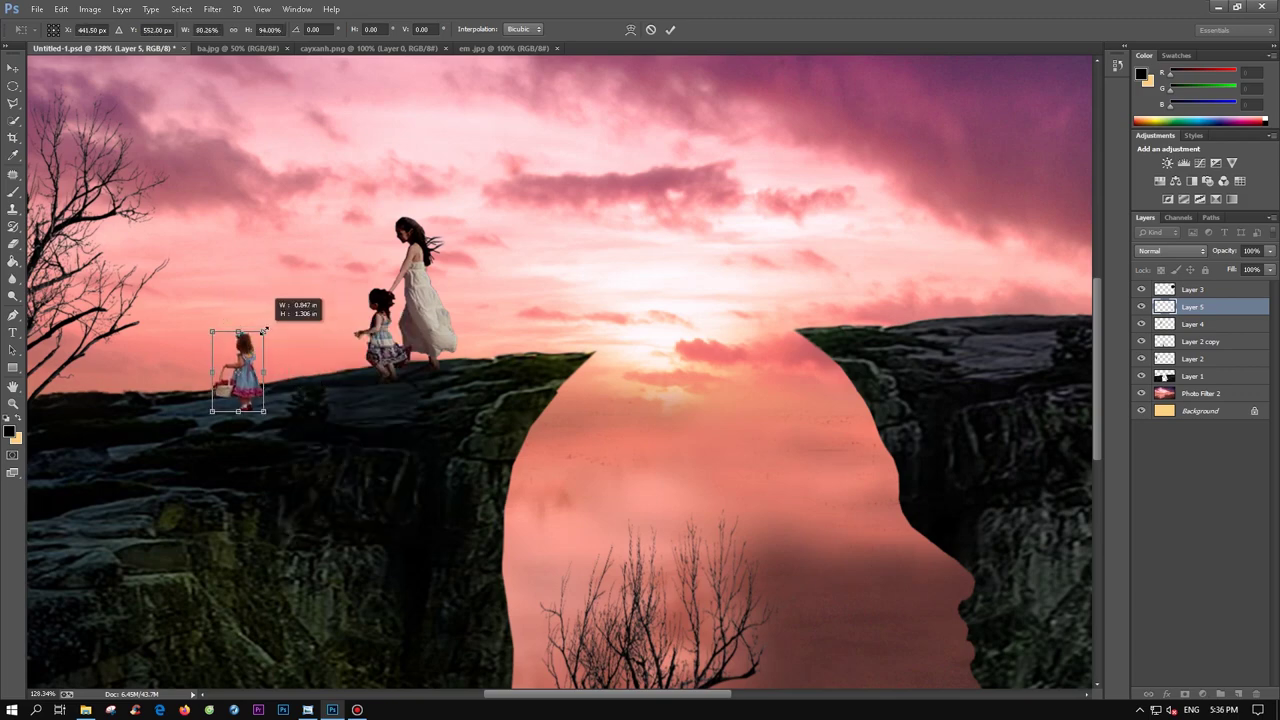
{"action": "key", "text": "Return"}
- Move the girl further left onto the lower-left cliff ledge, slightly enlarged
{"action": "scroll", "coordinate": [373, 343], "scroll_direction": "down", "scroll_amount": 4}
{"action": "key", "text": "ctrl+t"}
{"action": "mouse_move", "coordinate": [345, 367]}
{"action": "left_mouse_down"}
{"action": "mouse_move", "coordinate": [210, 428]}
{"action": "mouse_move", "coordinate": [287, 447]}
{"action": "mouse_move", "coordinate": [228, 471]}
{"action": "left_mouse_up"}
{"action": "scroll", "coordinate": [229, 440], "scroll_direction": "up", "scroll_amount": 2}
{"action": "scroll", "coordinate": [229, 440], "scroll_direction": "up", "scroll_amount": 2}
{"action": "key", "text": "Return"}
- Shade the girl's left side darker with a soft brush
{"action": "key", "text": "b"}
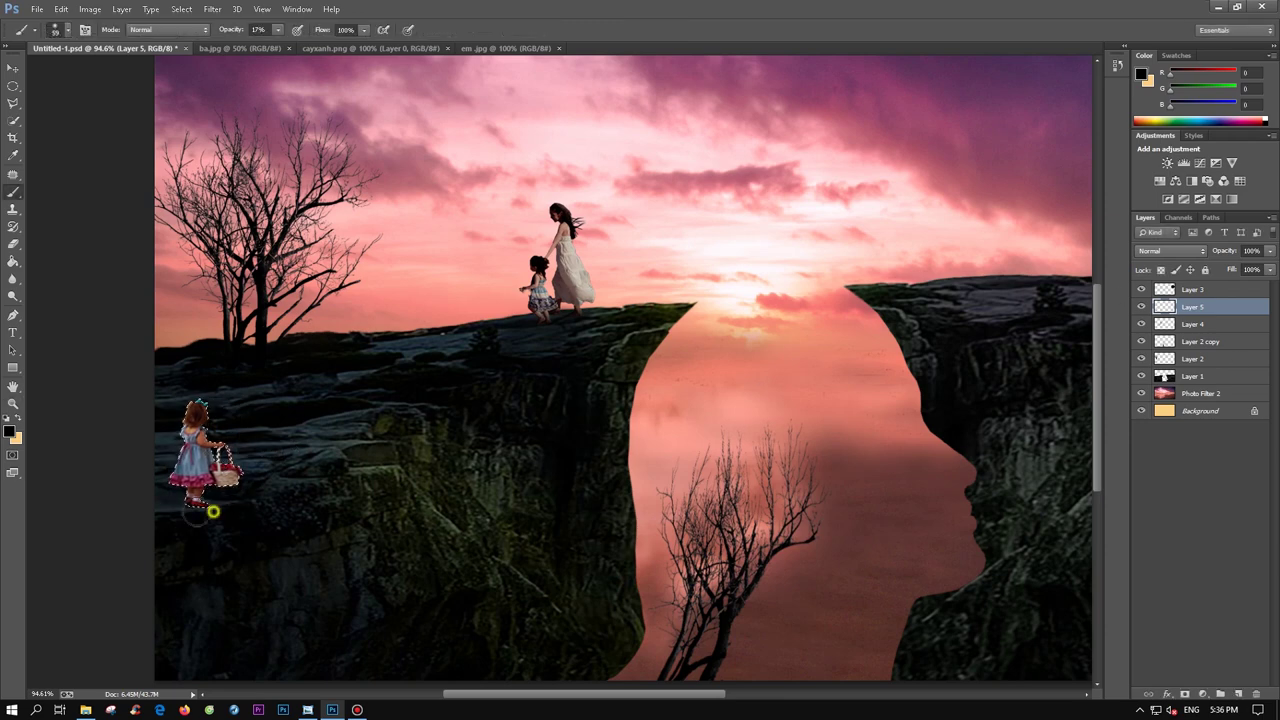
{"action": "left_click_drag", "start_coordinate": [185, 421], "coordinate": [177, 497]}
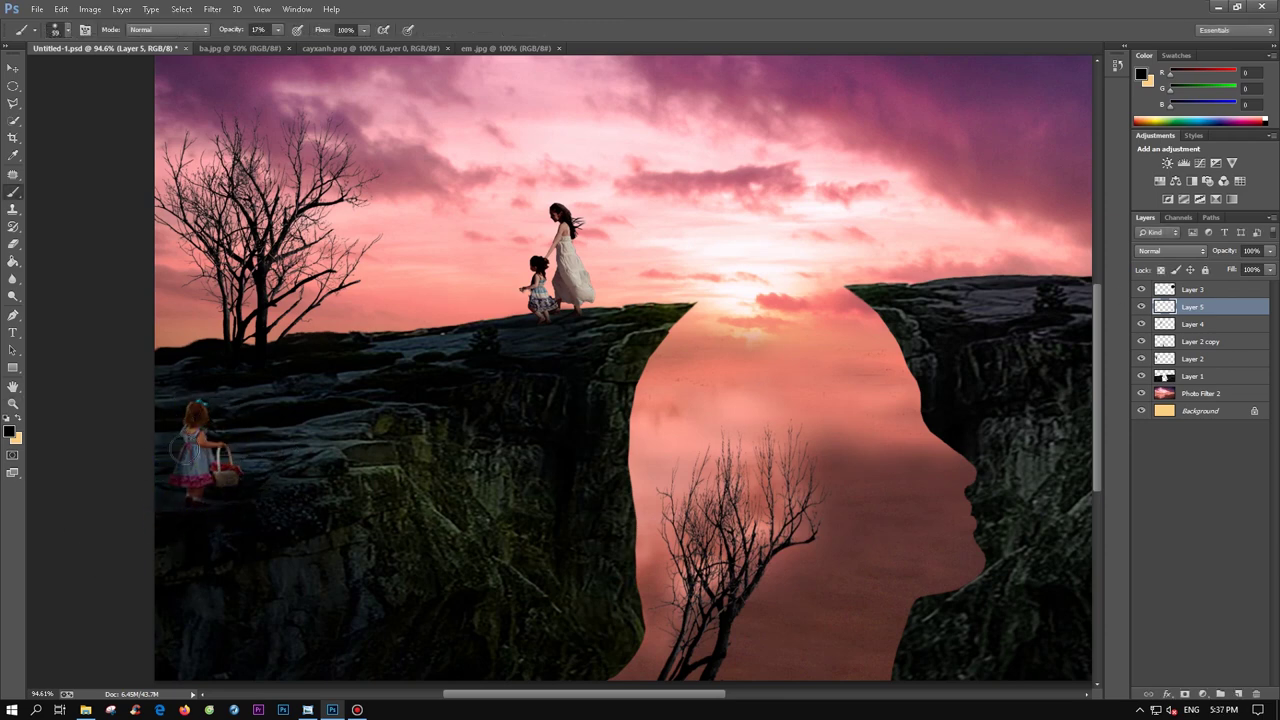
{"action": "key", "text": "z"}
{"action": "scroll", "coordinate": [356, 526], "scroll_direction": "down", "scroll_amount": 2}
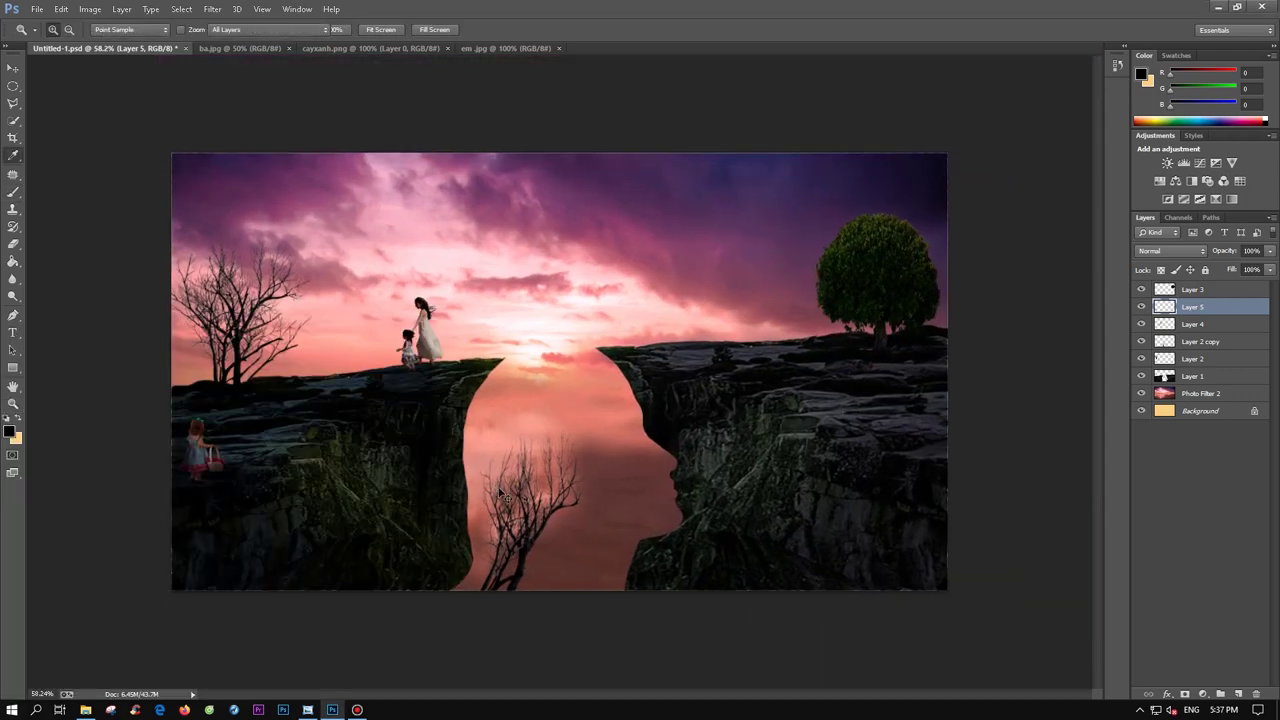
- Desaturate the girl with Hue/Saturation at Saturation -30, Lightness +3, then bring up em.jpg
{"action": "key", "text": "ctrl+u"}
{"action": "left_click_drag", "start_coordinate": [1028, 514], "coordinate": [1031, 520]}
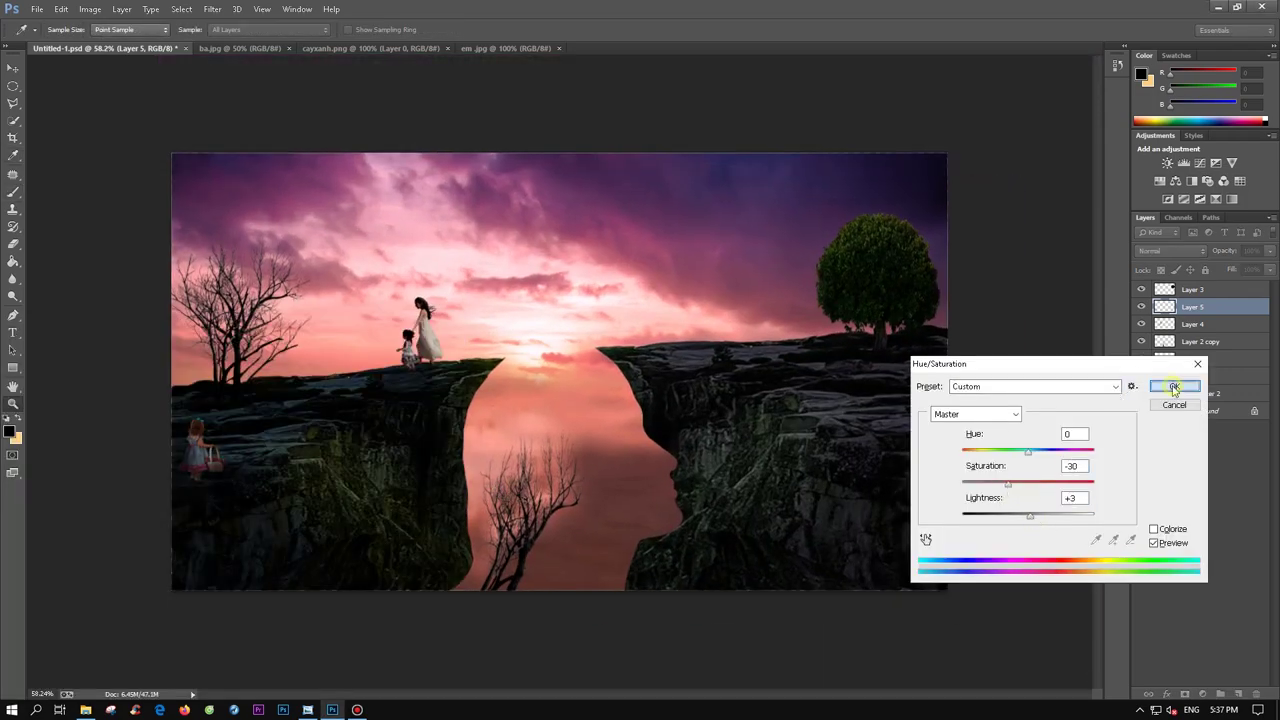
{"action": "left_click", "coordinate": [1172, 388]}
{"action": "left_click", "coordinate": [505, 48]}
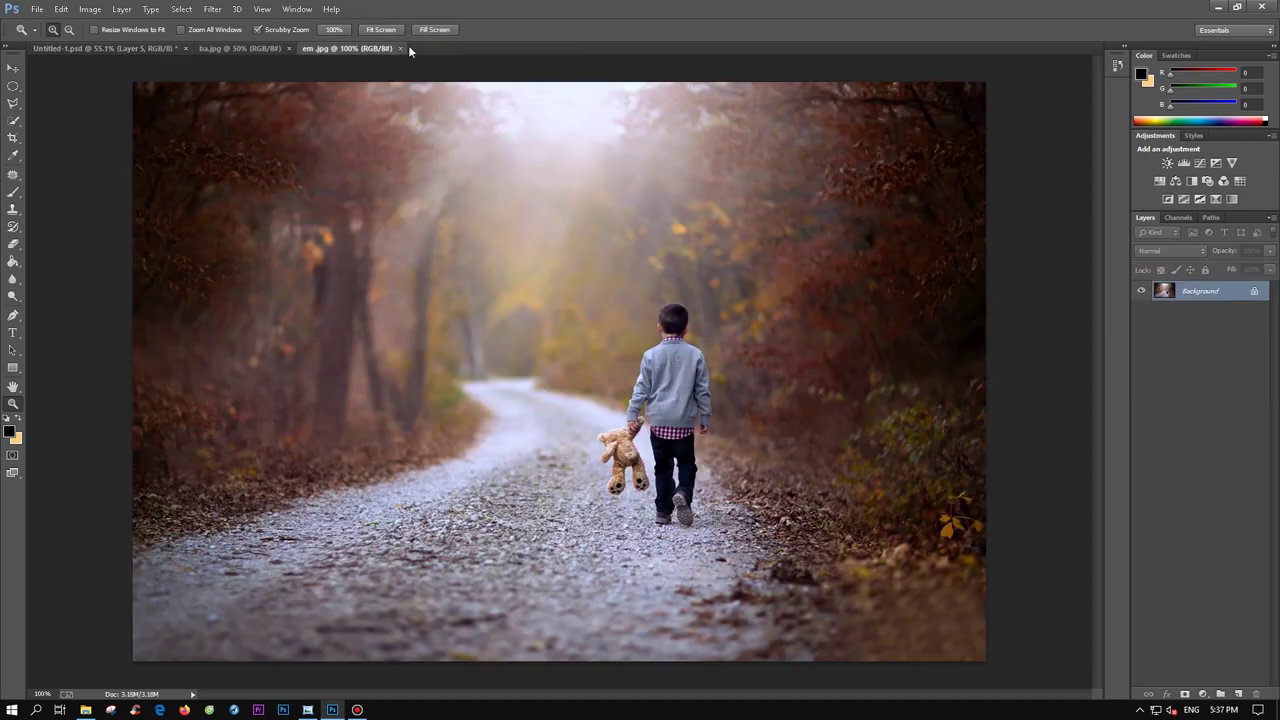
- Quick-select the boy and his teddy bear in em.jpg, refining around his legs
{"action": "scroll", "coordinate": [695, 605], "scroll_direction": "up", "scroll_amount": 3}
{"action": "key", "text": "w"}
{"action": "left_click_drag", "start_coordinate": [695, 605], "coordinate": [661, 277]}
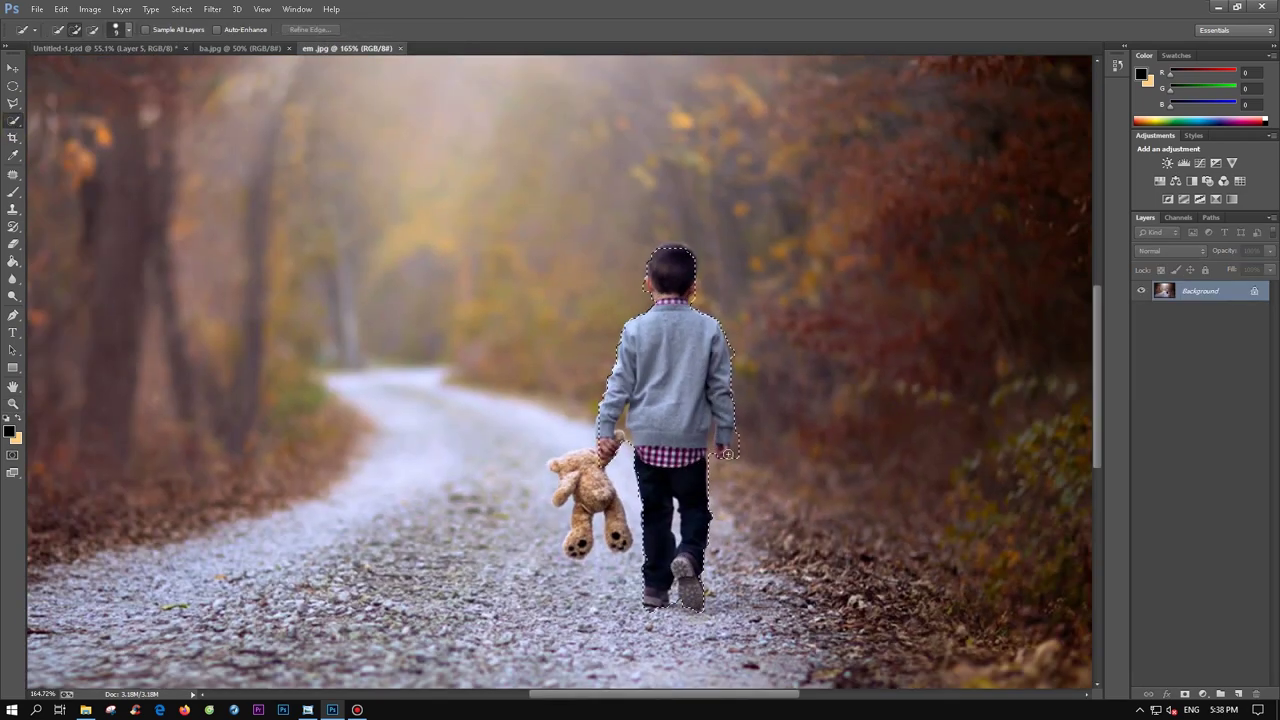
{"action": "left_click_drag", "start_coordinate": [575, 470], "coordinate": [590, 540]}
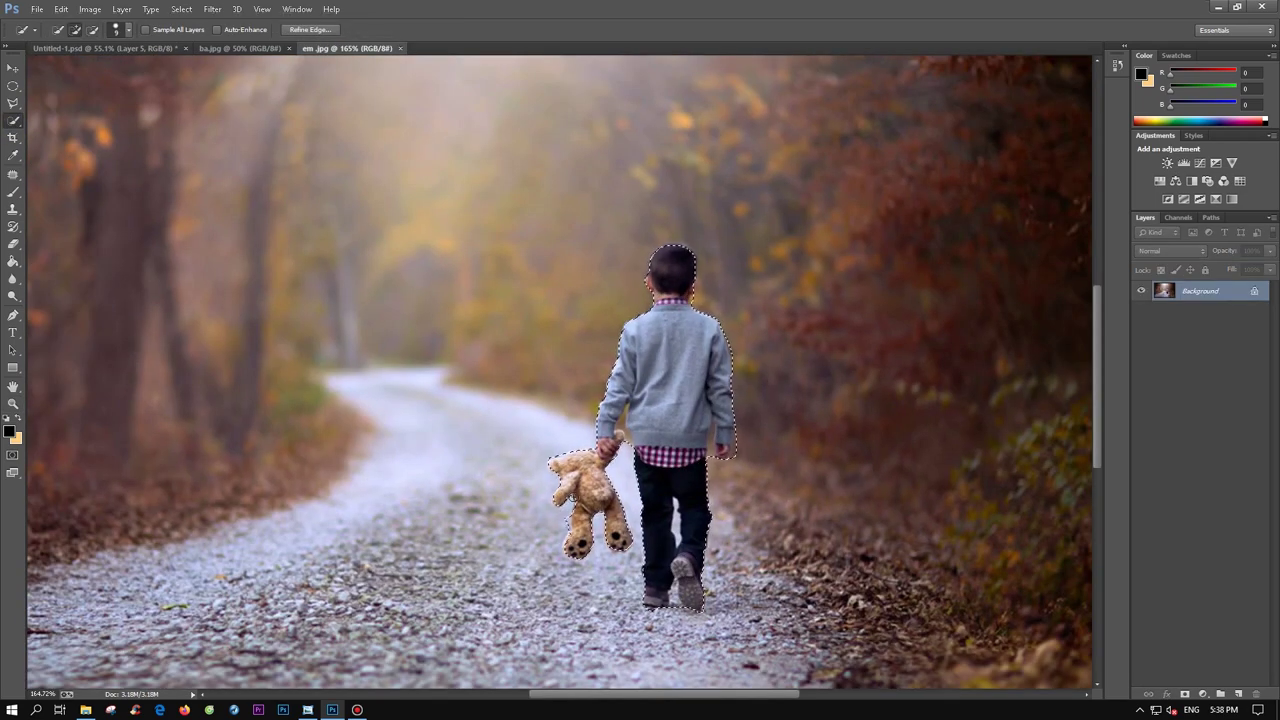
{"action": "right_click", "coordinate": [715, 413]}
{"action": "left_click", "coordinate": [731, 465]}
{"action": "left_click_drag", "start_coordinate": [677, 540], "coordinate": [655, 602]}
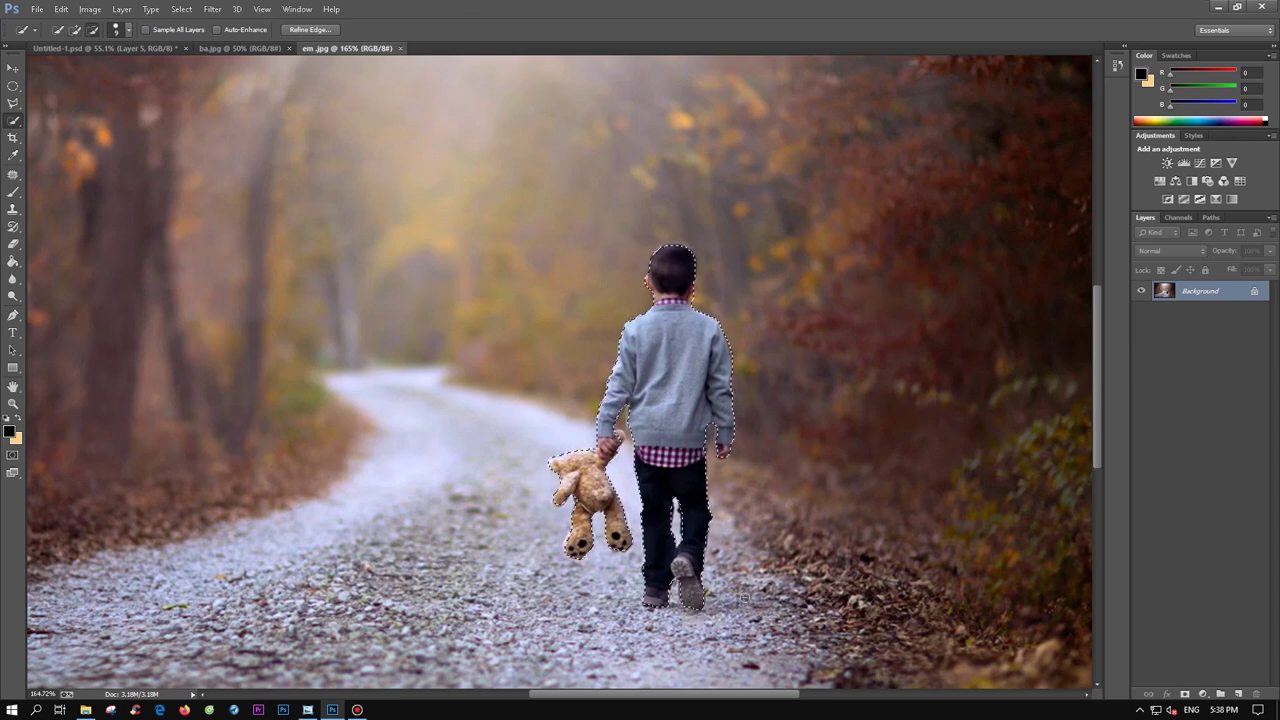
- Move the boy into the composite, scale him down and darken him with Levels
{"action": "mouse_move", "coordinate": [693, 302]}
{"action": "left_mouse_down"}
{"action": "mouse_move", "coordinate": [300, 330]}
{"action": "mouse_move", "coordinate": [300, 362]}
{"action": "left_mouse_up"}
{"action": "key", "text": "ctrl+t"}
{"action": "key", "text": "Return"}
{"action": "key", "text": "ctrl+l"}
{"action": "left_click_drag", "start_coordinate": [1035, 453], "coordinate": [1052, 453]}
{"action": "left_click_drag", "start_coordinate": [1120, 508], "coordinate": [1053, 505]}
{"action": "key", "text": "Return"}
{"action": "key", "text": "b"}
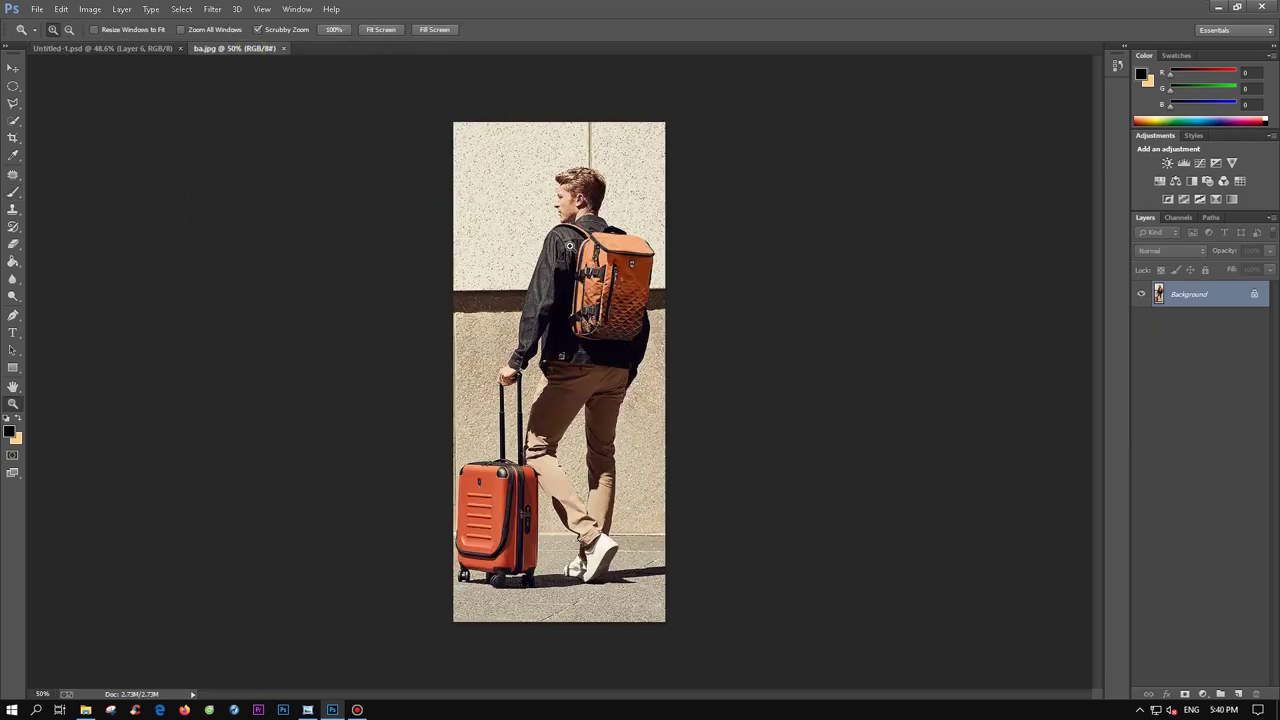
- Extend the quick selection along the suitcase wheels and shoe shadow, zooming on the legs
{"action": "key", "text": "w"}
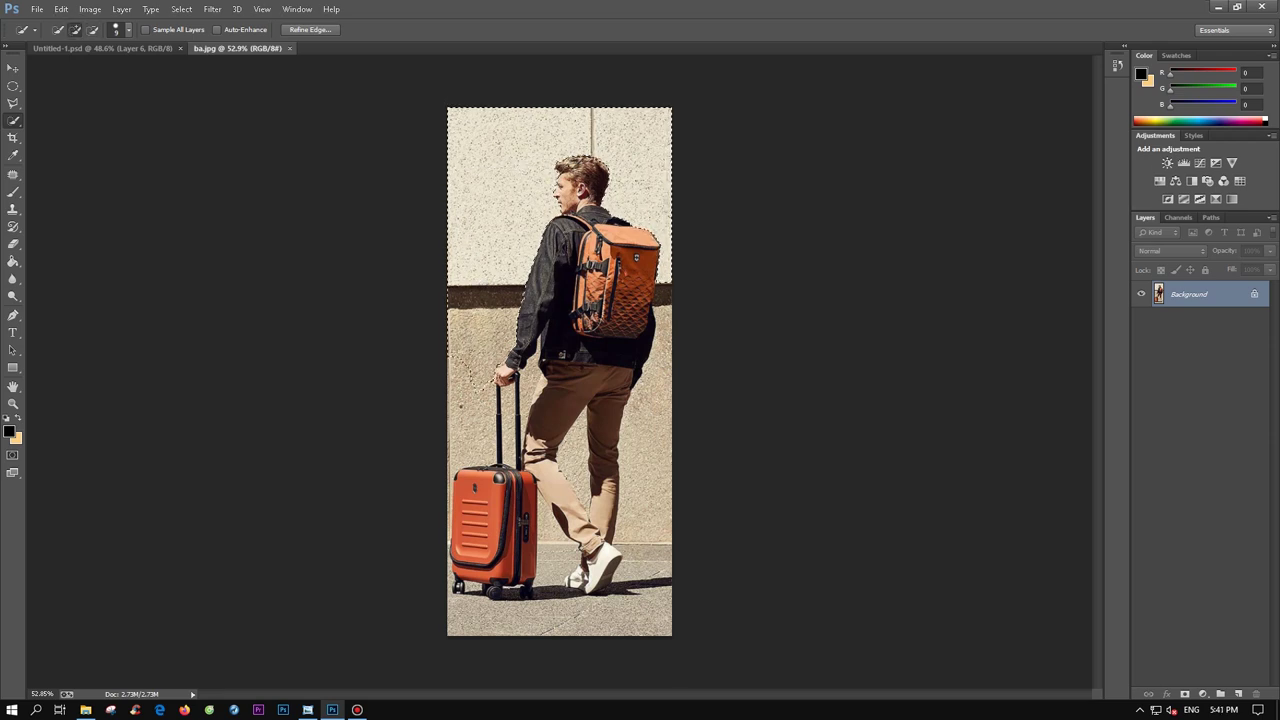
{"action": "left_click_drag", "start_coordinate": [470, 620], "coordinate": [686, 600]}
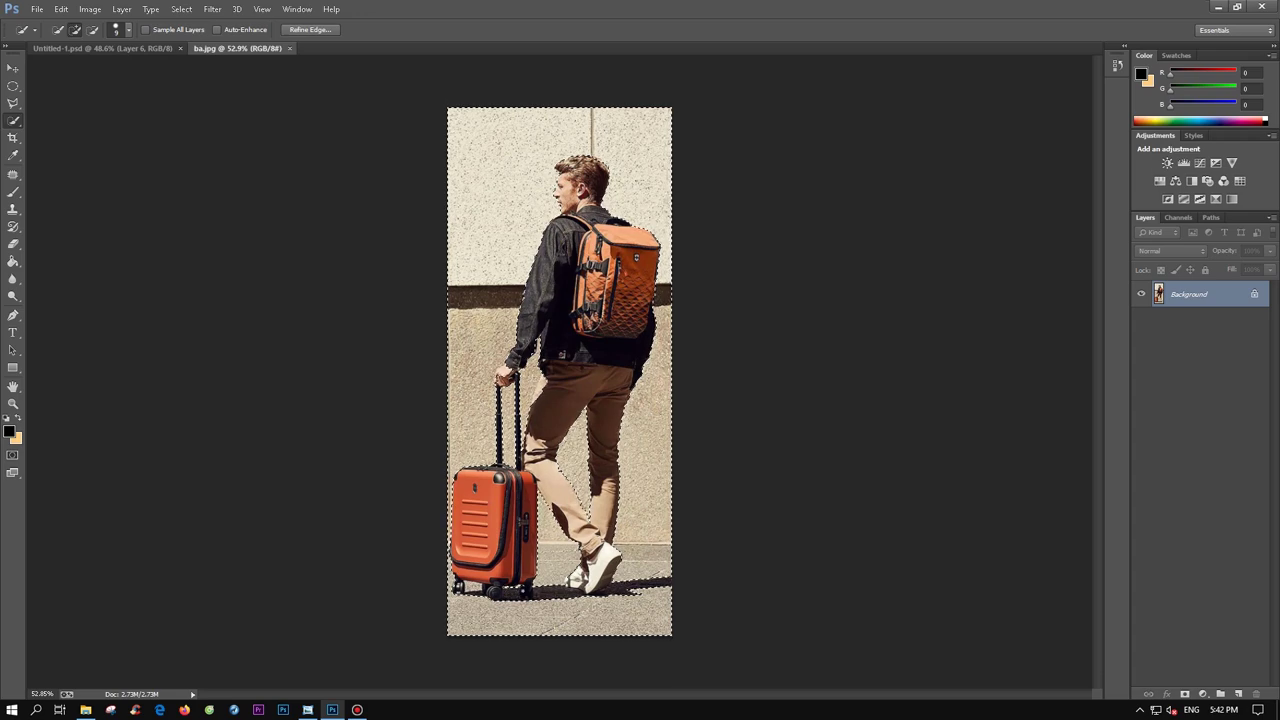
{"action": "key", "text": "z"}
{"action": "left_click", "coordinate": [521, 598]}
{"action": "key", "text": "w"}
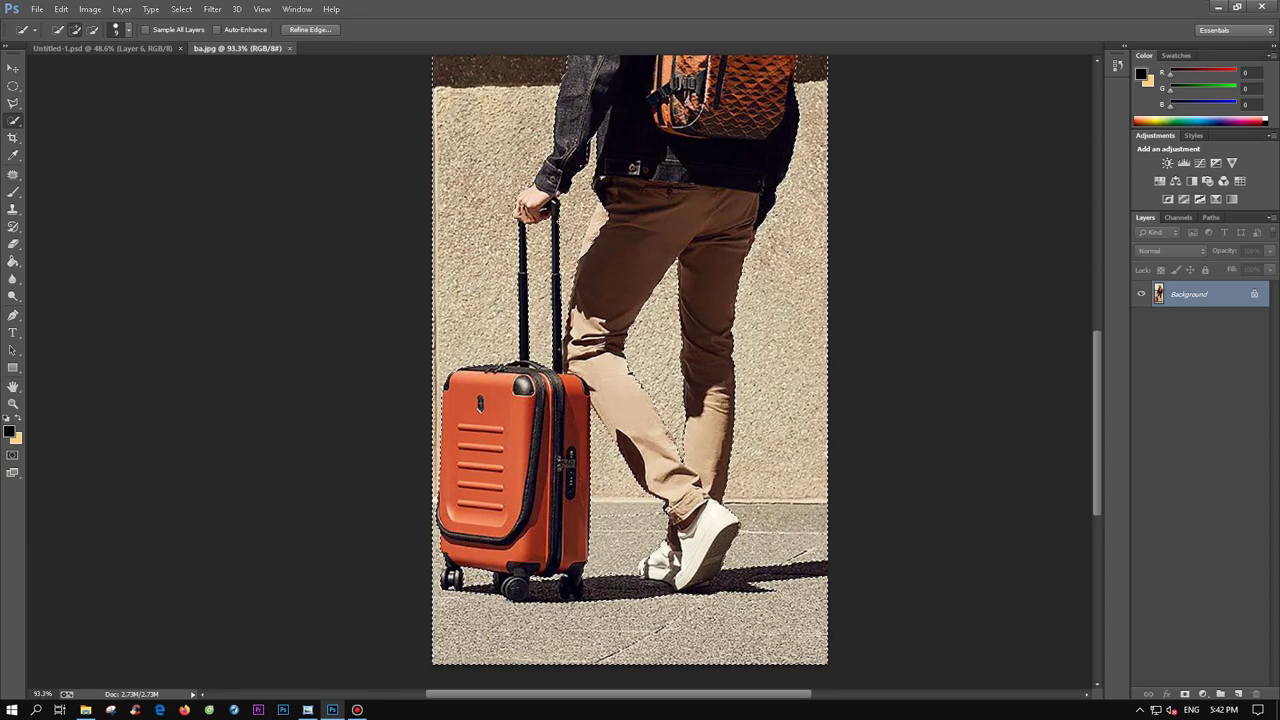
- Refine the man's selection edges and zoom out to see the whole man
{"action": "left_click_drag", "start_coordinate": [1098, 475], "coordinate": [1096, 405]}
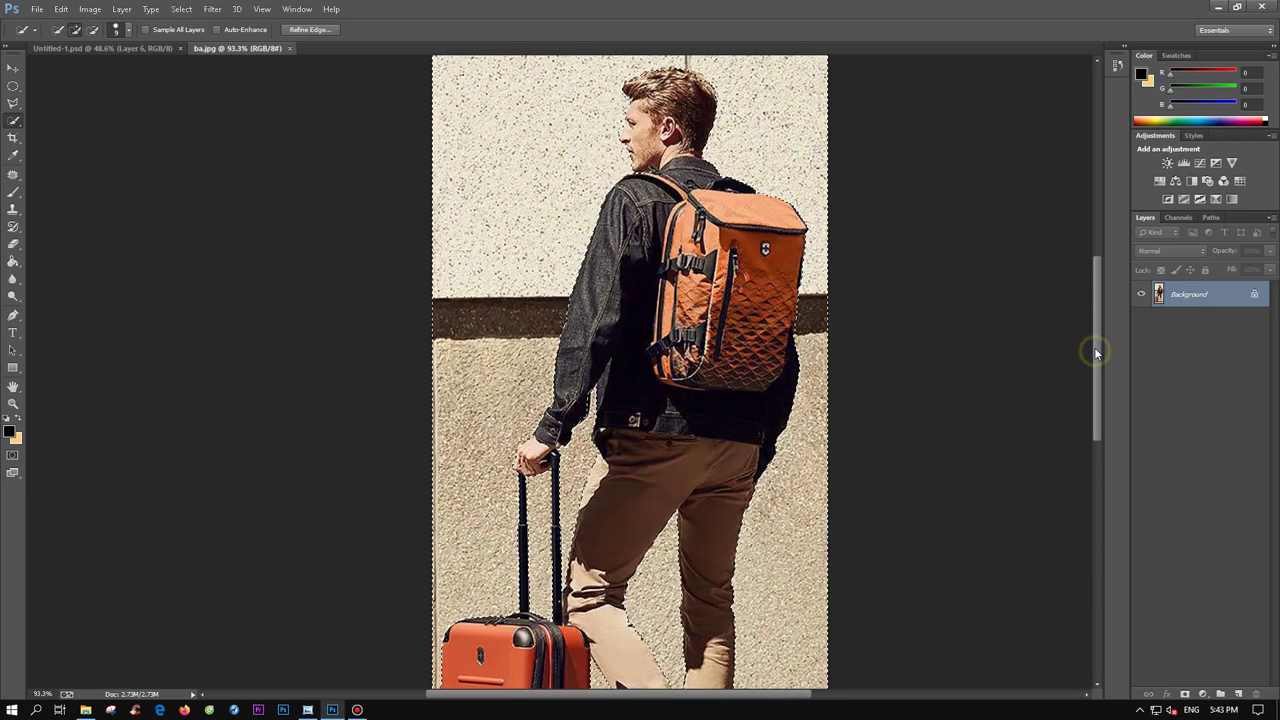
{"action": "left_click_drag", "start_coordinate": [1094, 347], "coordinate": [1094, 372]}
{"action": "key", "text": "ctrl+shift+i"}
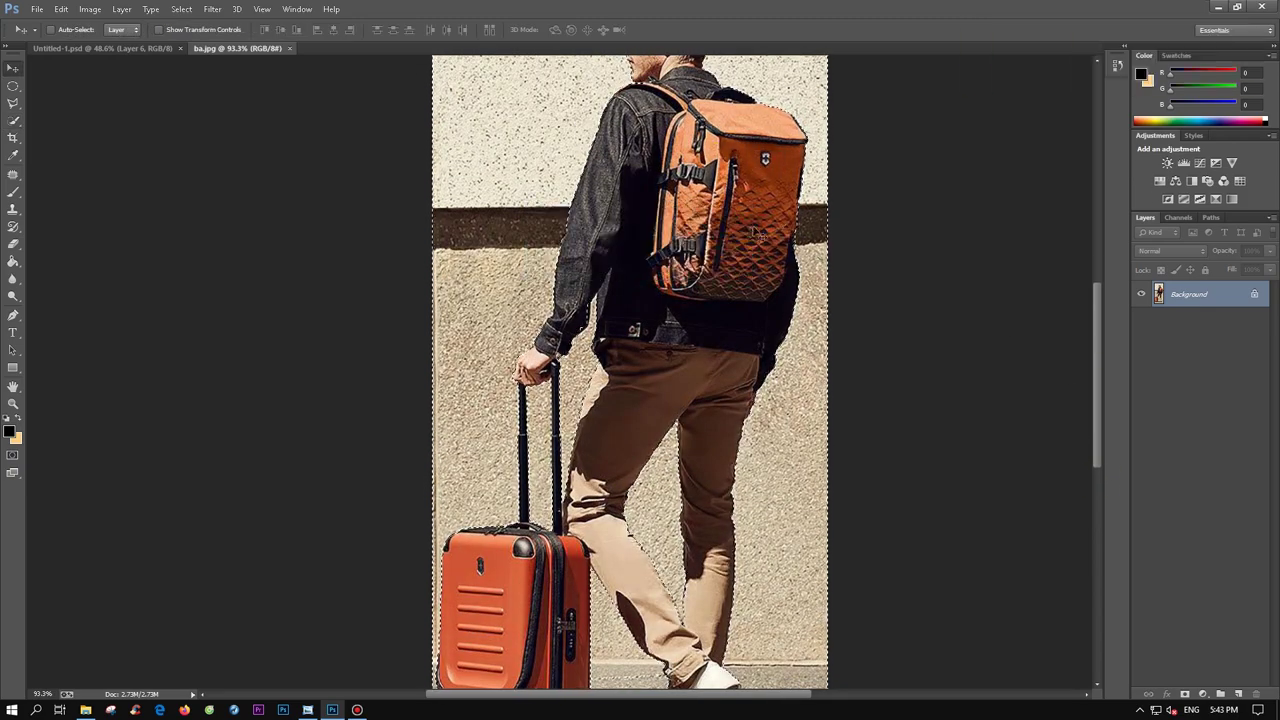
{"action": "key", "text": "ctrl+shift+i"}
{"action": "key", "text": "z"}
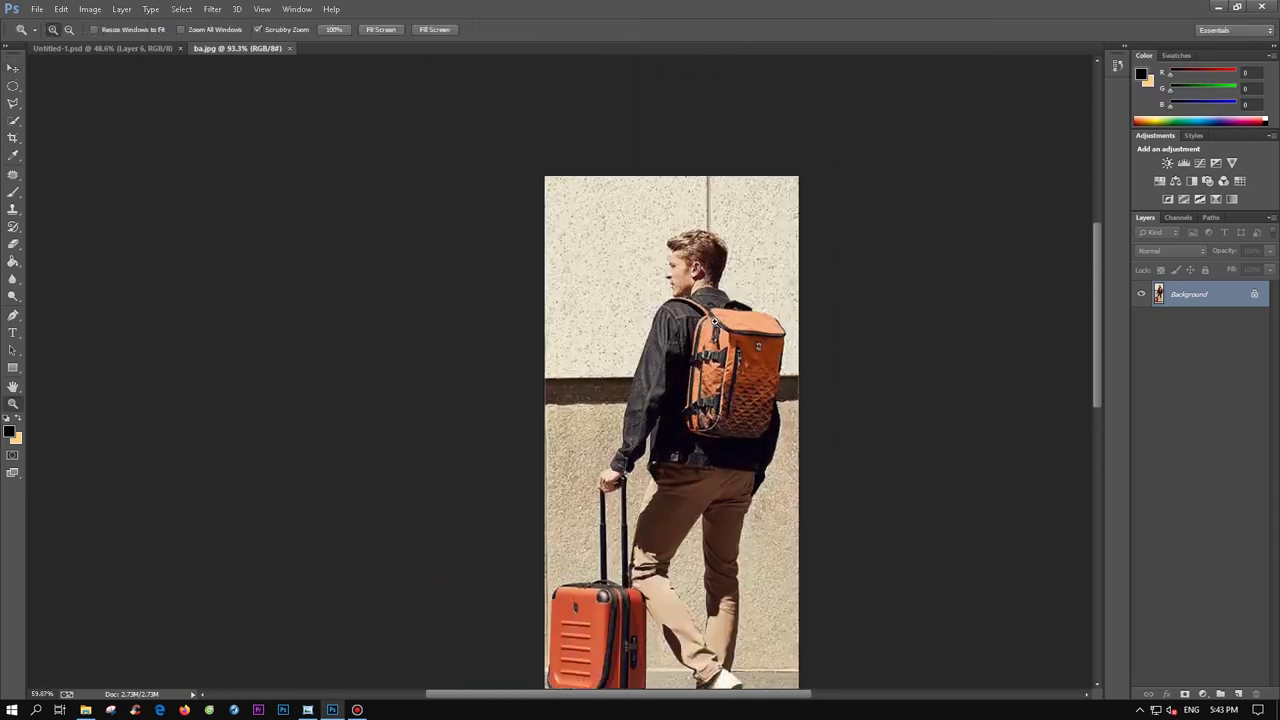
{"action": "left_click_drag", "start_coordinate": [1050, 95], "coordinate": [948, 93]}
{"action": "key", "text": "ctrl+shift+i"}
- Reassign the graphics driver's screenshot shortcut to Ctrl+Shift+I from its tray options
{"action": "left_click", "coordinate": [1140, 710]}
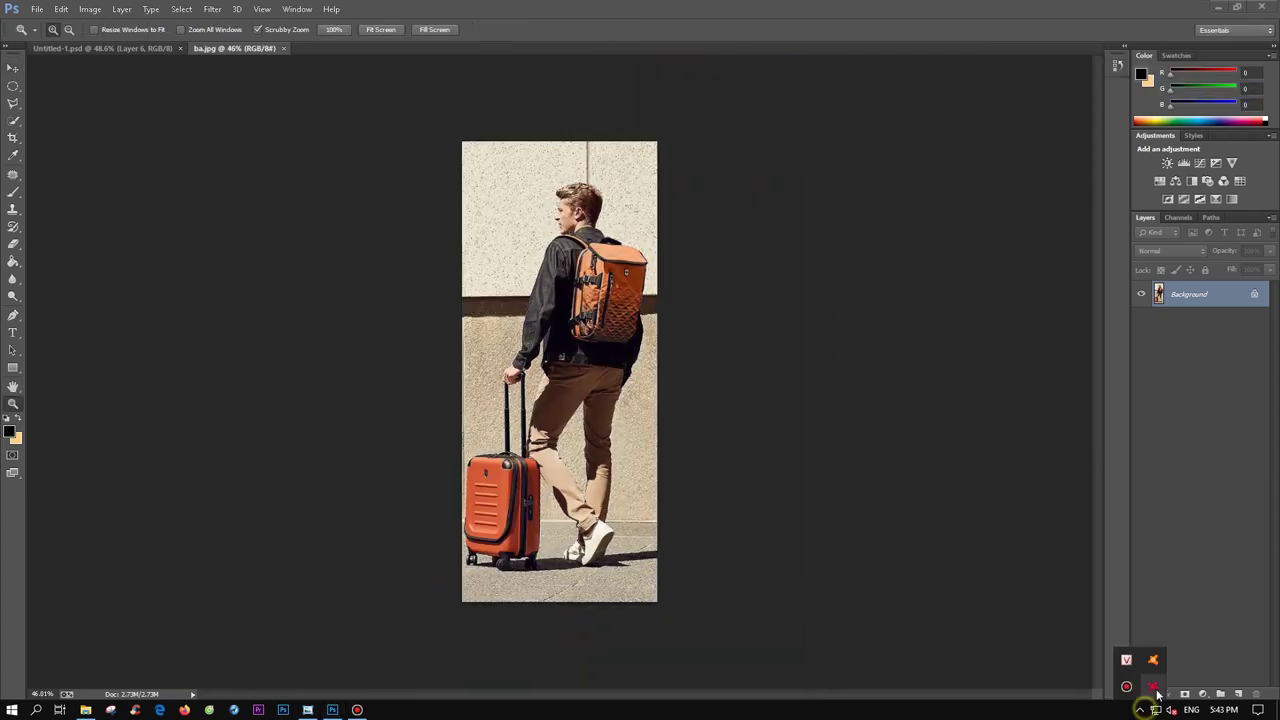
{"action": "right_click", "coordinate": [1126, 686]}
{"action": "left_click", "coordinate": [1200, 638]}
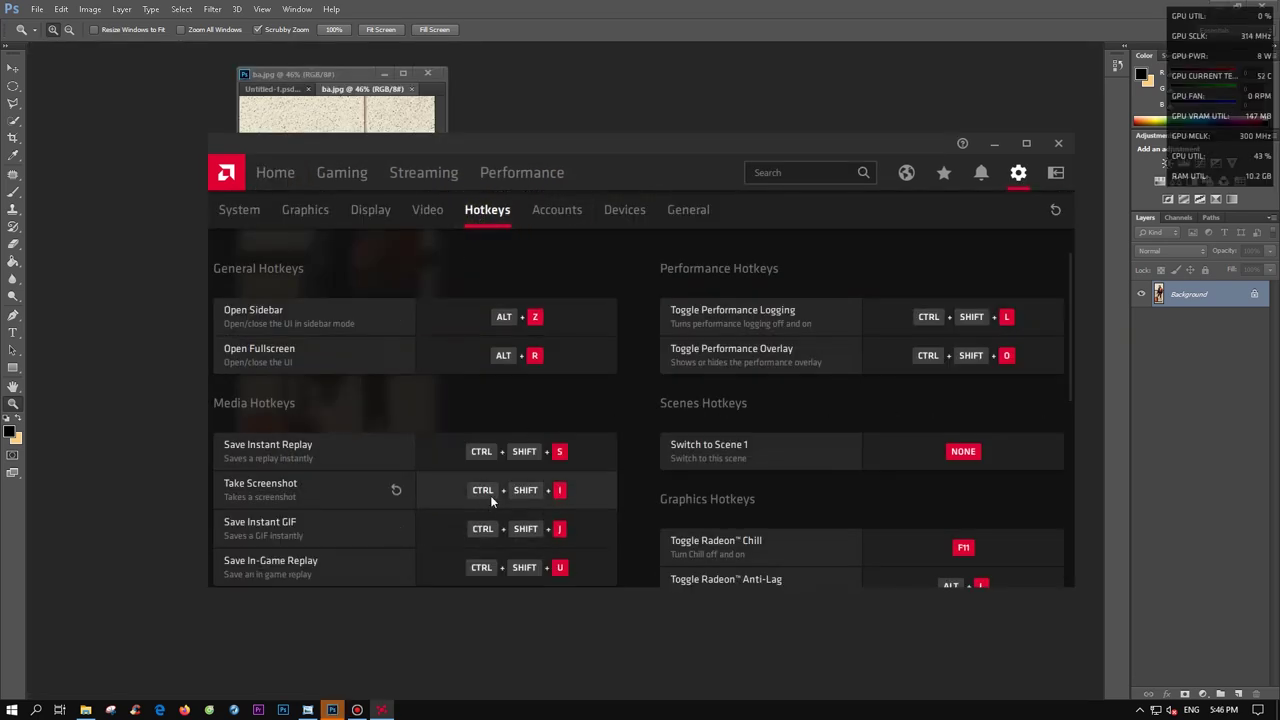
{"action": "left_click", "coordinate": [490, 495]}
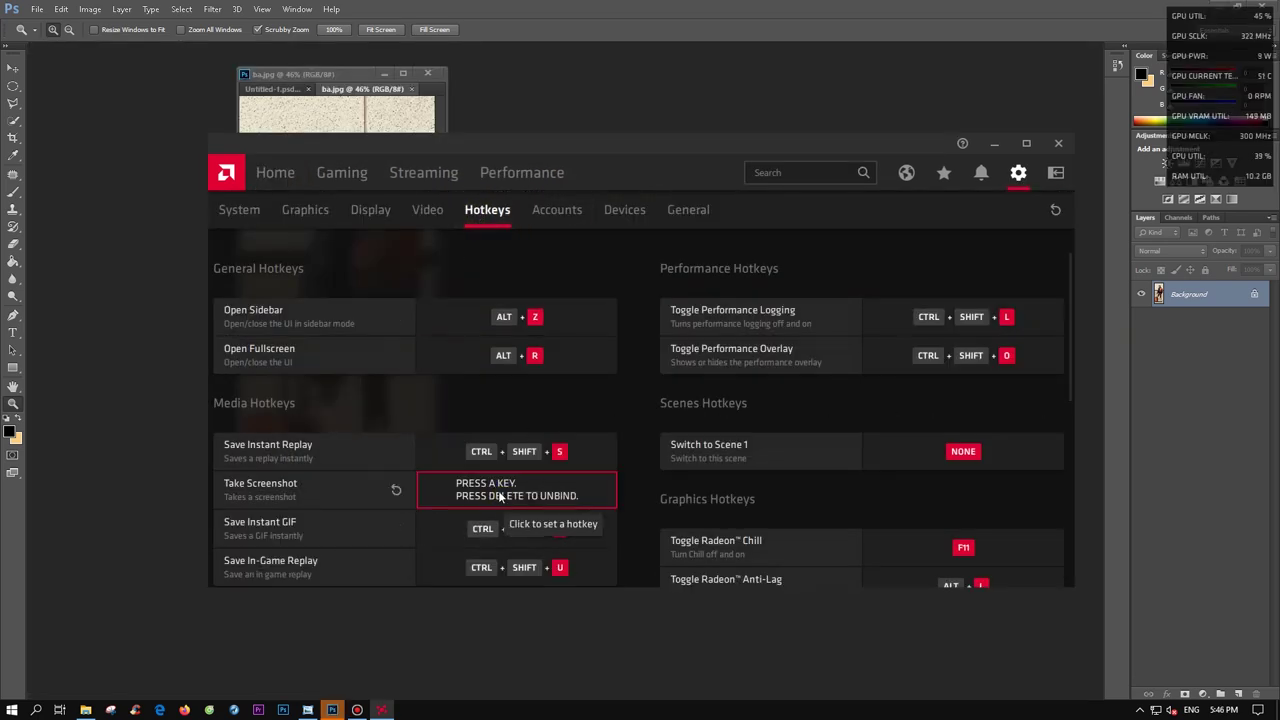
{"action": "key", "text": "ctrl+shift+i"}
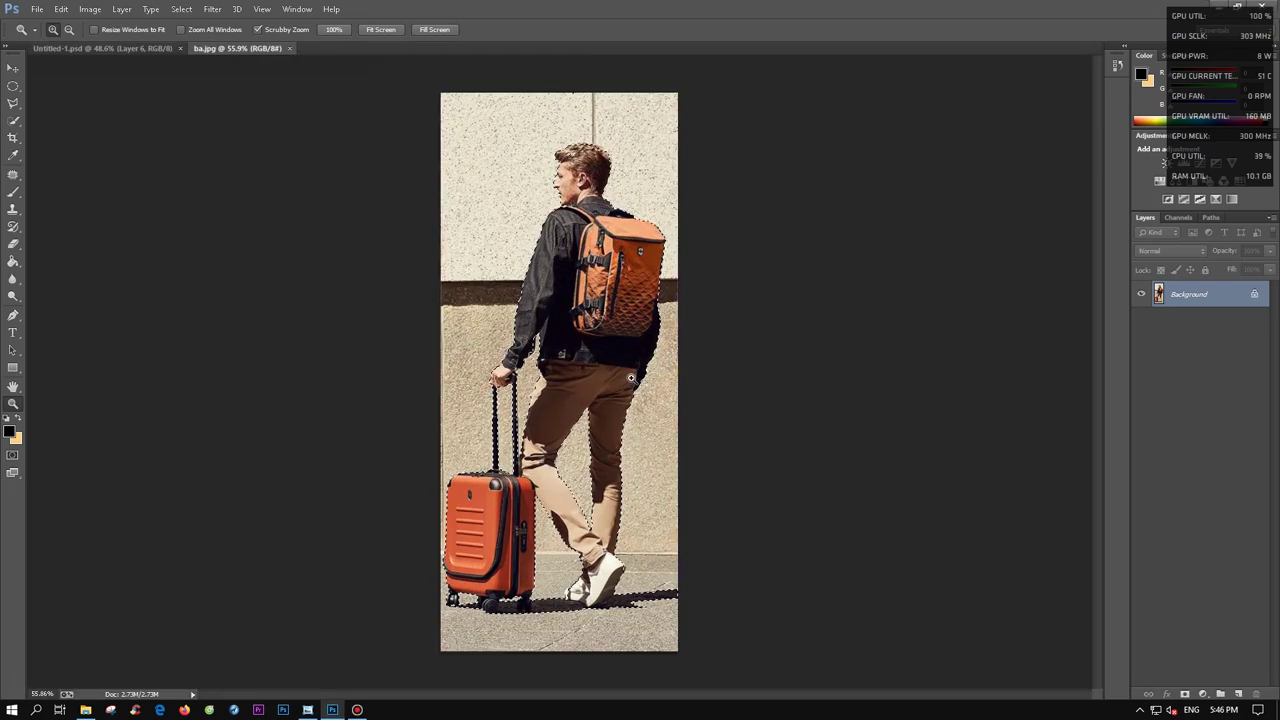
- Bring the cut-out man into the composite and shrink him onto the right cliff
{"action": "left_click_drag", "start_coordinate": [560, 350], "coordinate": [100, 48]}
{"action": "left_click", "coordinate": [294, 48]}
{"action": "key", "text": "ctrl+t"}
{"action": "left_click_drag", "start_coordinate": [405, 188], "coordinate": [463, 429]}
{"action": "mouse_move", "coordinate": [510, 520]}
{"action": "left_mouse_down"}
{"action": "mouse_move", "coordinate": [688, 303]}
{"action": "mouse_move", "coordinate": [680, 246]}
{"action": "left_mouse_up"}
{"action": "key", "text": "Return"}
- Darken the man's midtones with Levels to 0.60
{"action": "key", "text": "ctrl+0"}
{"action": "key", "text": "ctrl+l"}
{"action": "left_click_drag", "start_coordinate": [1035, 453], "coordinate": [1063, 455]}
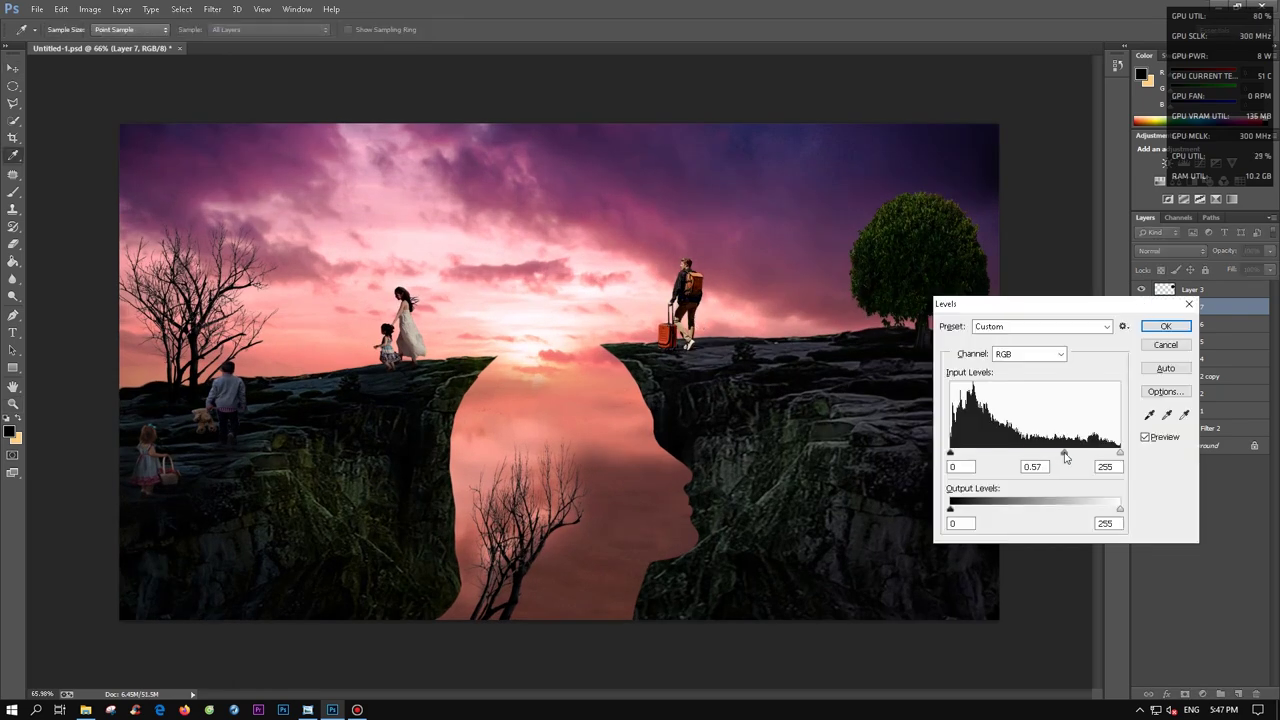
{"action": "key", "text": "Return"}
{"action": "key", "text": "z"}
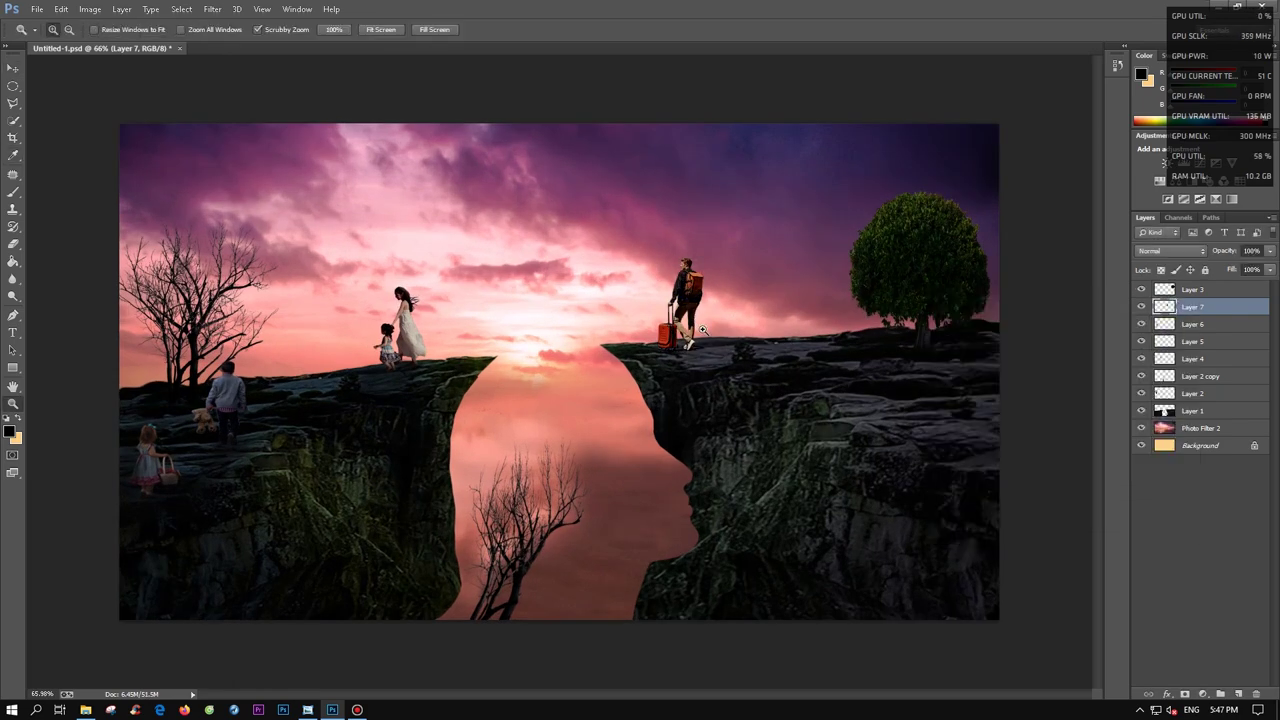
- Mirror the man, then brush-darken him and his suitcase inside his outline selection
{"action": "key", "text": "ctrl+t"}
{"action": "mouse_move", "coordinate": [658, 305]}
{"action": "left_mouse_down"}
{"action": "mouse_move", "coordinate": [749, 315]}
{"action": "mouse_move", "coordinate": [666, 308]}
{"action": "mouse_move", "coordinate": [724, 290]}
{"action": "left_mouse_up"}
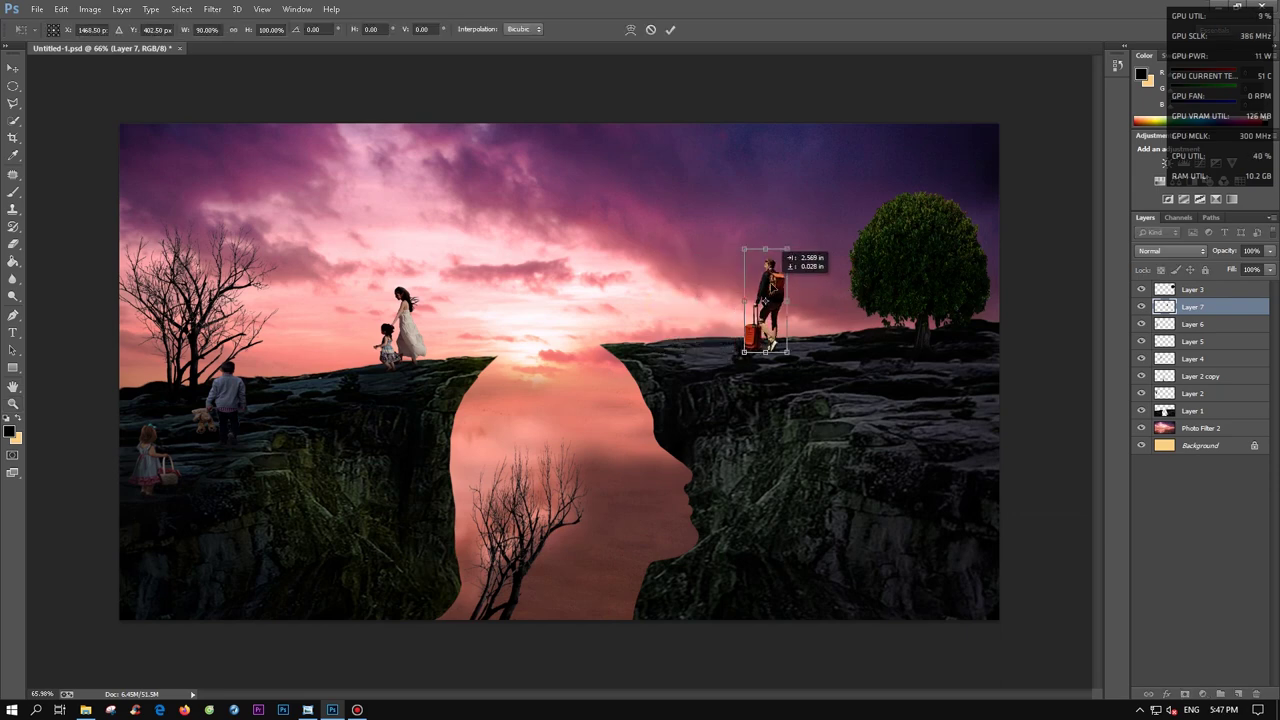
{"action": "key", "text": "Return"}
{"action": "left_click", "coordinate": [1164, 306], "text": "ctrl"}
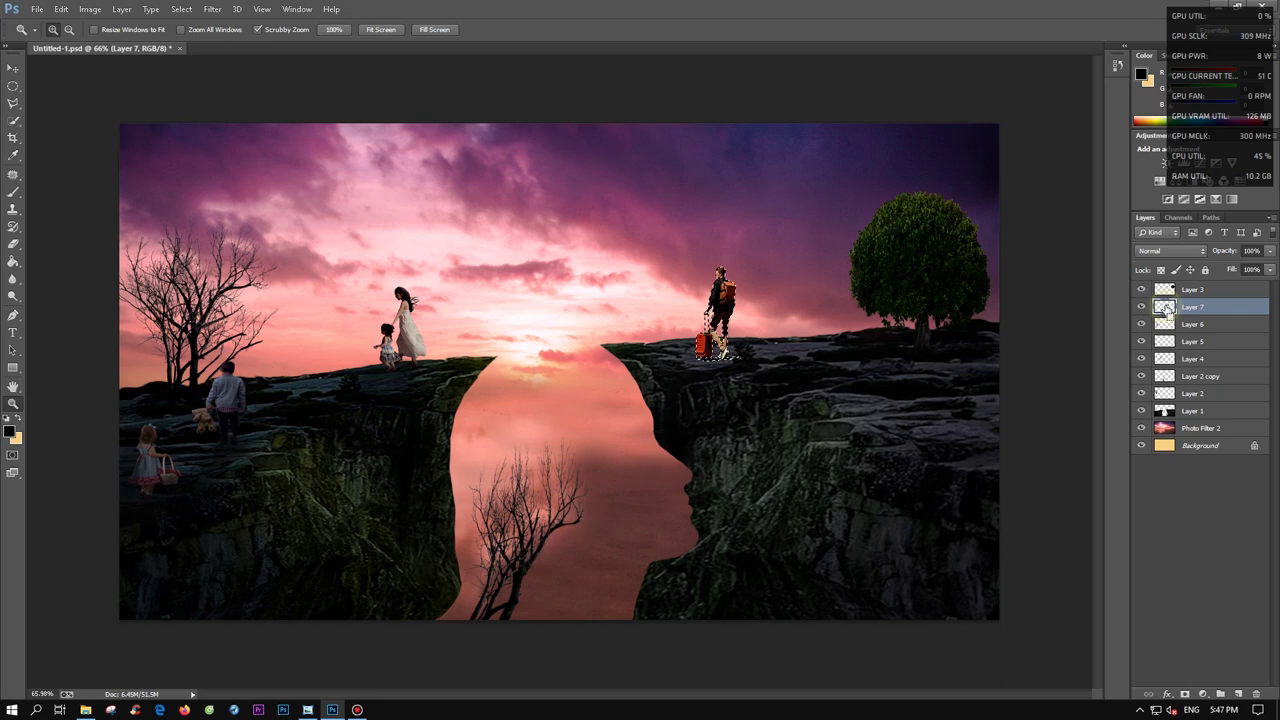
{"action": "key", "text": "b"}
{"action": "left_click_drag", "start_coordinate": [757, 356], "coordinate": [720, 358]}
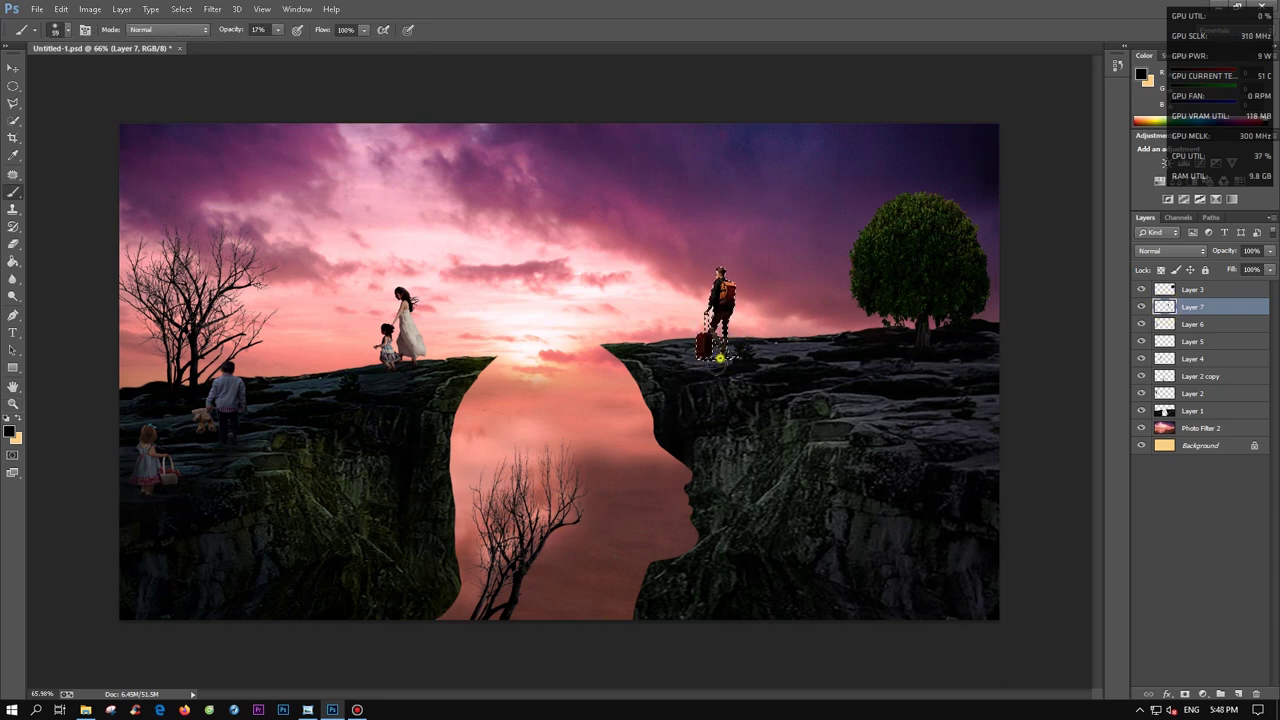
{"action": "key", "text": "ctrl+d"}
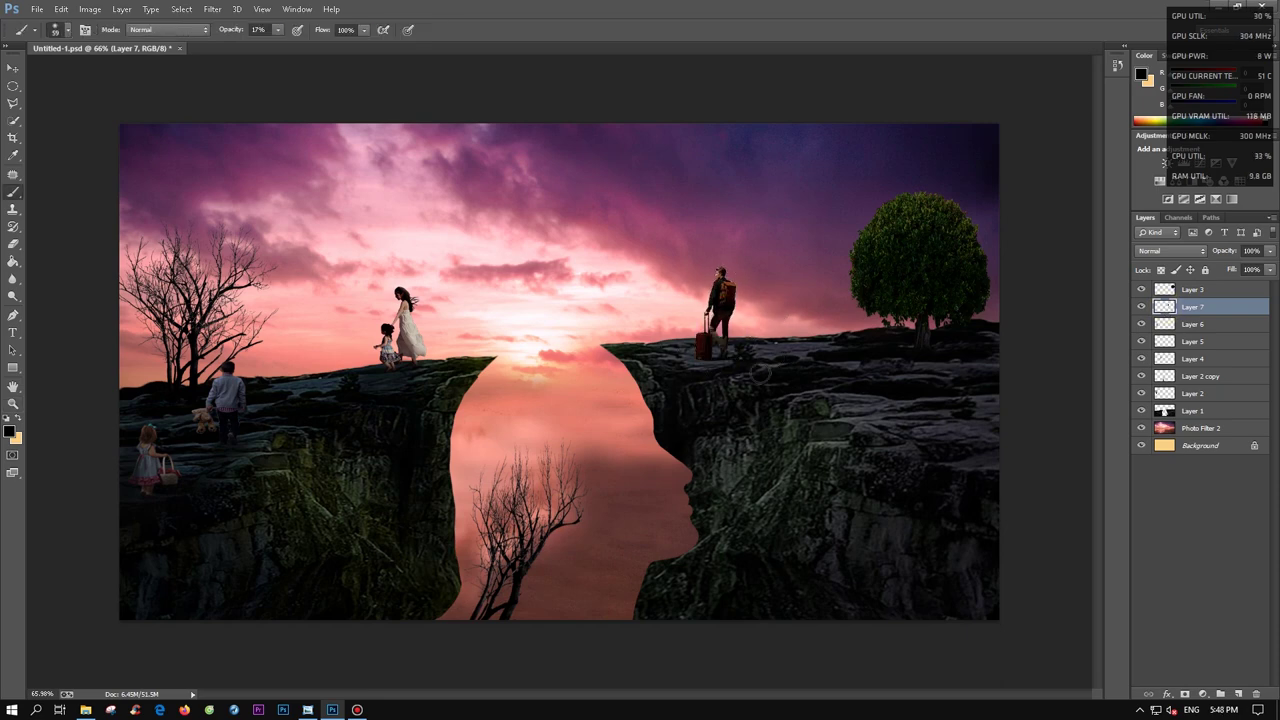
- Flip the man horizontally again, shift him slightly left, narrow him, and inspect up close
{"action": "key", "text": "ctrl+t"}
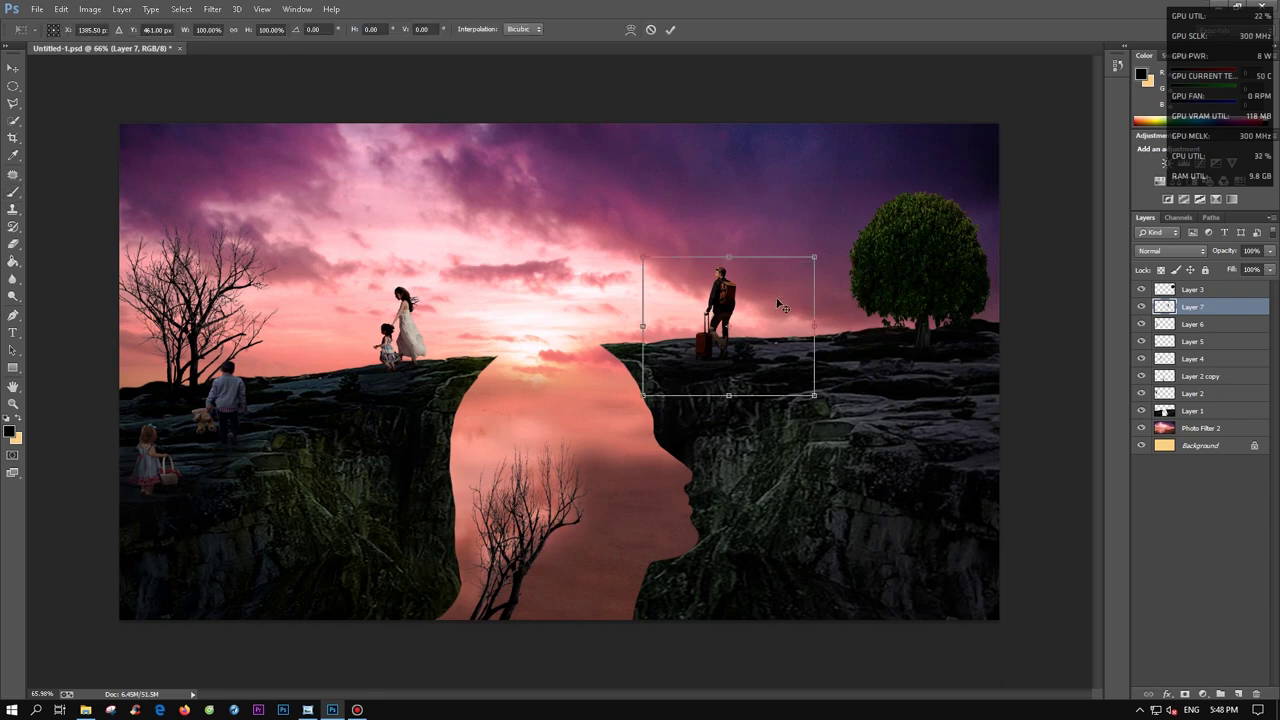
{"action": "right_click", "coordinate": [737, 349]}
{"action": "left_click", "coordinate": [811, 543]}
{"action": "left_click_drag", "start_coordinate": [761, 353], "coordinate": [729, 349]}
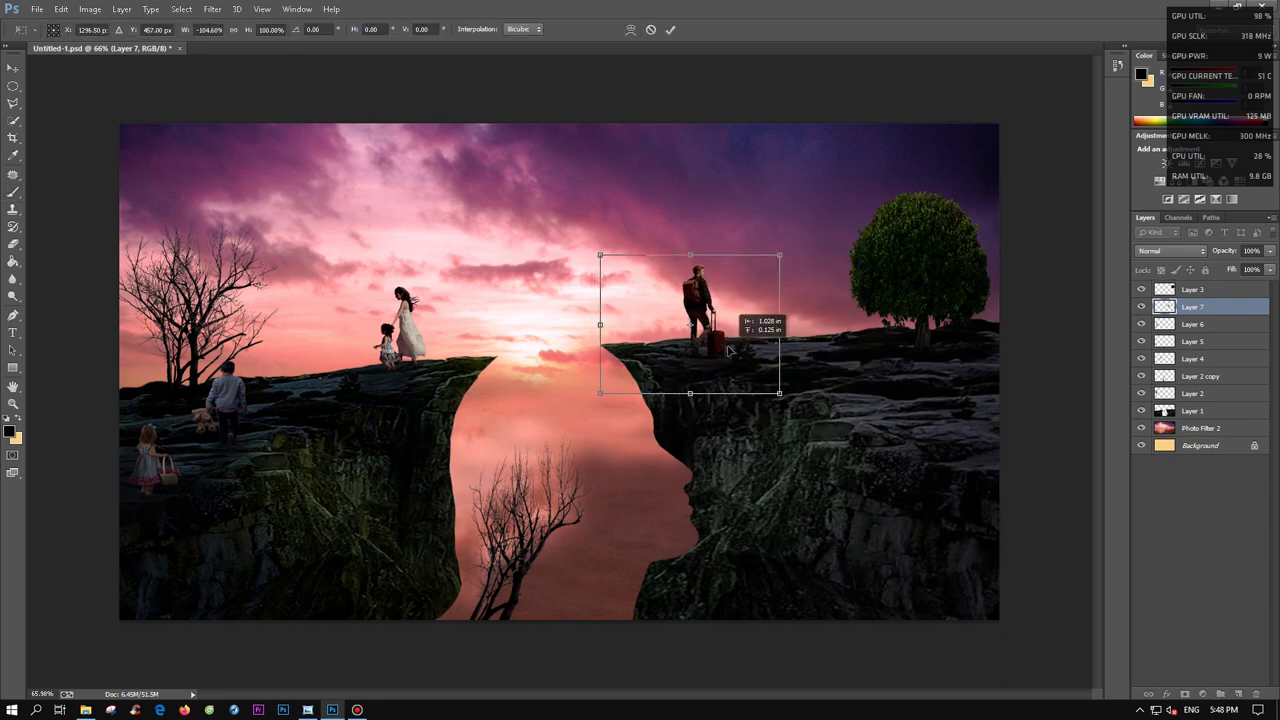
{"action": "left_click_drag", "start_coordinate": [623, 332], "coordinate": [631, 320]}
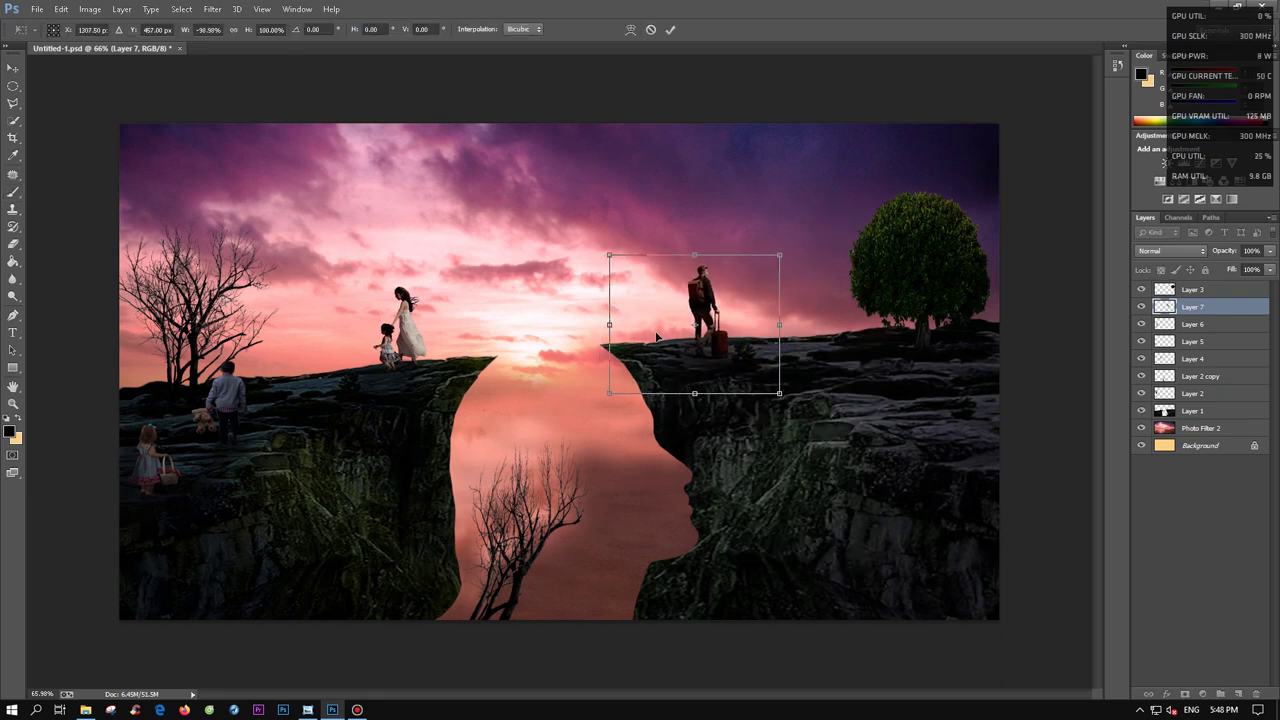
{"action": "key", "text": "Return"}
{"action": "key", "text": "z"}
{"action": "mouse_move", "coordinate": [716, 350]}
{"action": "left_mouse_down"}
{"action": "mouse_move", "coordinate": [752, 355]}
{"action": "mouse_move", "coordinate": [622, 373]}
{"action": "mouse_move", "coordinate": [476, 174]}
{"action": "left_mouse_up"}
- Select all layers from Layer 3 down to Background
{"action": "left_click_drag", "start_coordinate": [698, 276], "coordinate": [720, 276]}
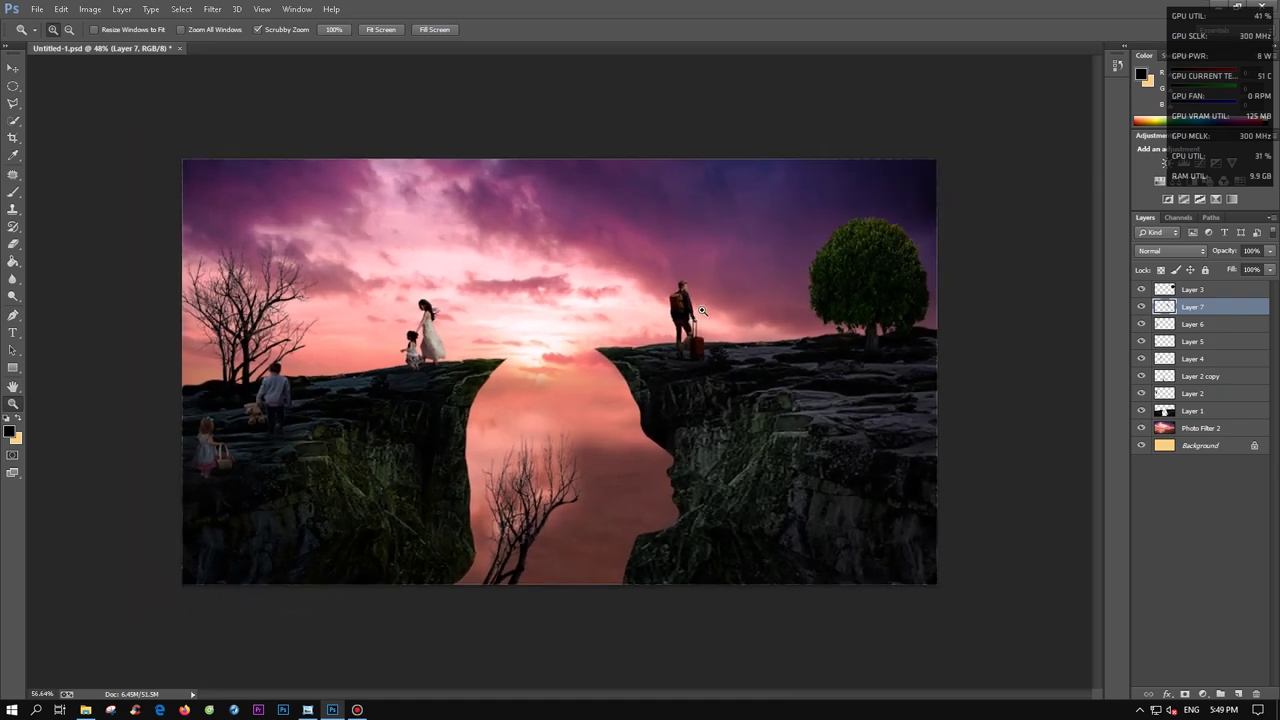
{"action": "left_click", "coordinate": [1192, 289]}
{"action": "left_click", "coordinate": [1133, 437], "text": "shift"}
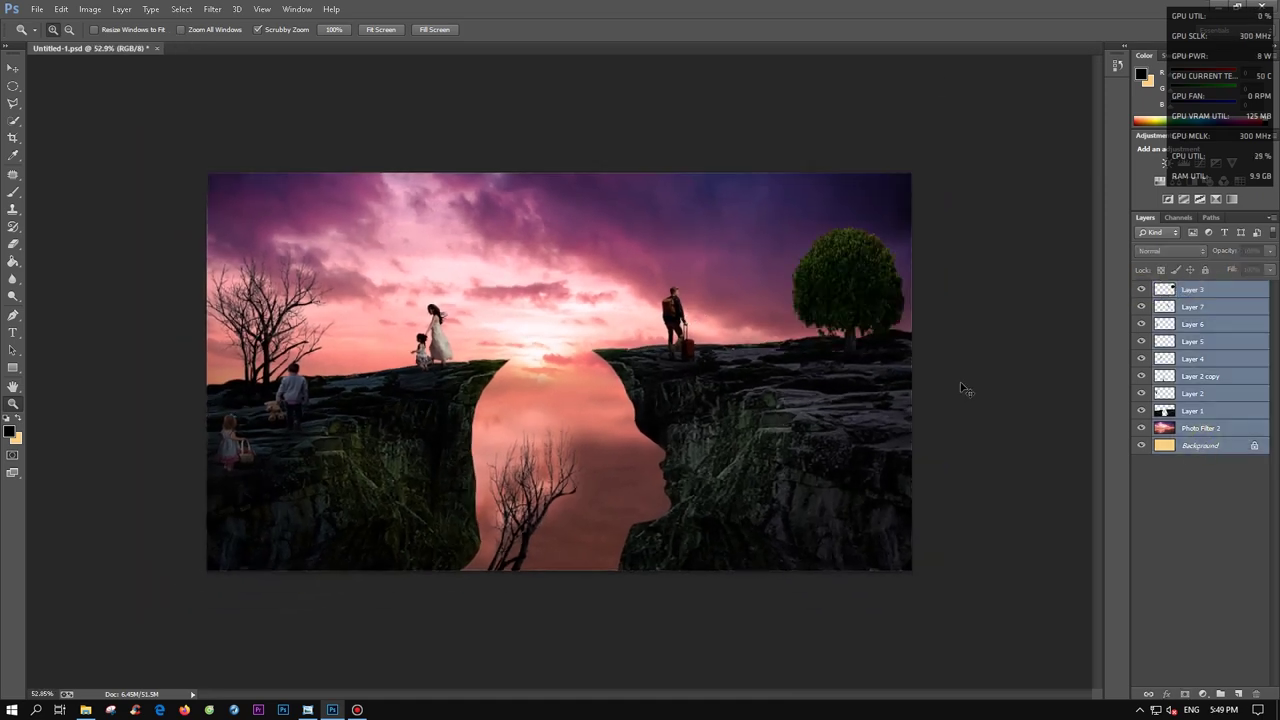
- Merge all layers into a single Background, briefly opening Gaussian Blur without applying it
{"action": "key", "text": "ctrl+e"}
{"action": "left_click_drag", "start_coordinate": [600, 268], "coordinate": [568, 265]}
{"action": "left_click", "coordinate": [90, 14]}
{"action": "mouse_move", "coordinate": [219, 156]}
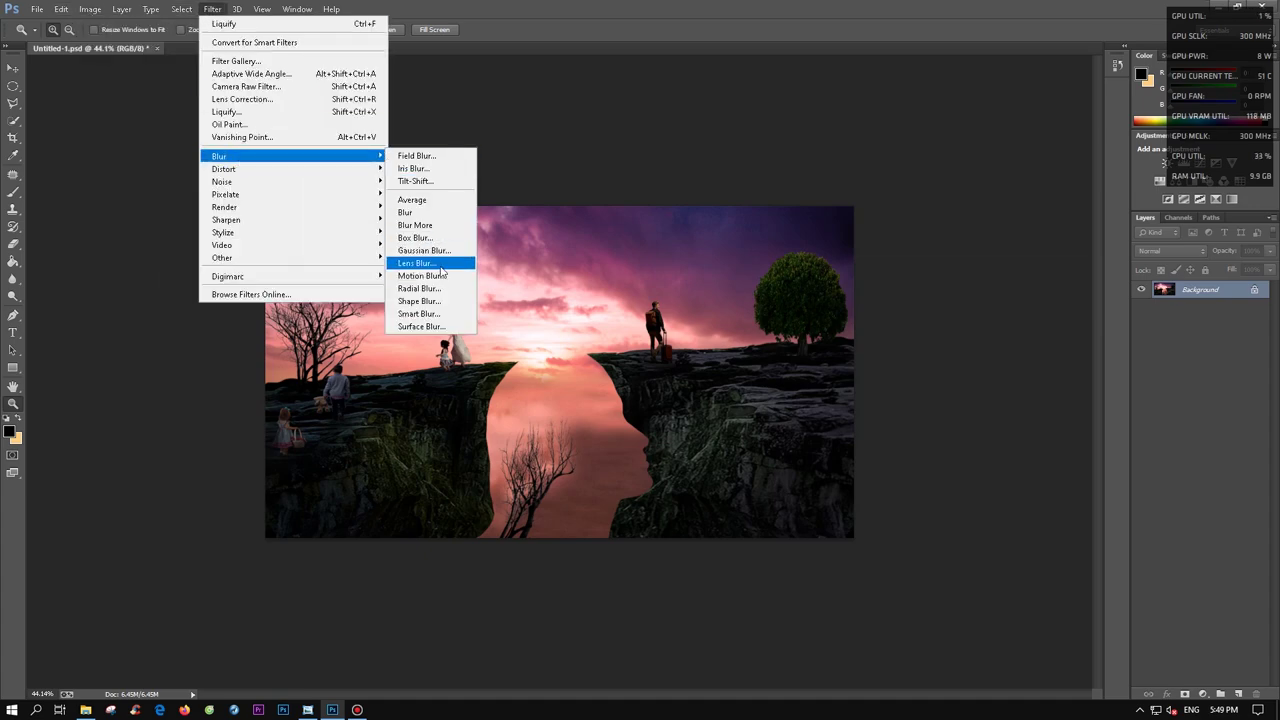
{"action": "left_click", "coordinate": [424, 250]}
{"action": "key", "text": "Escape"}
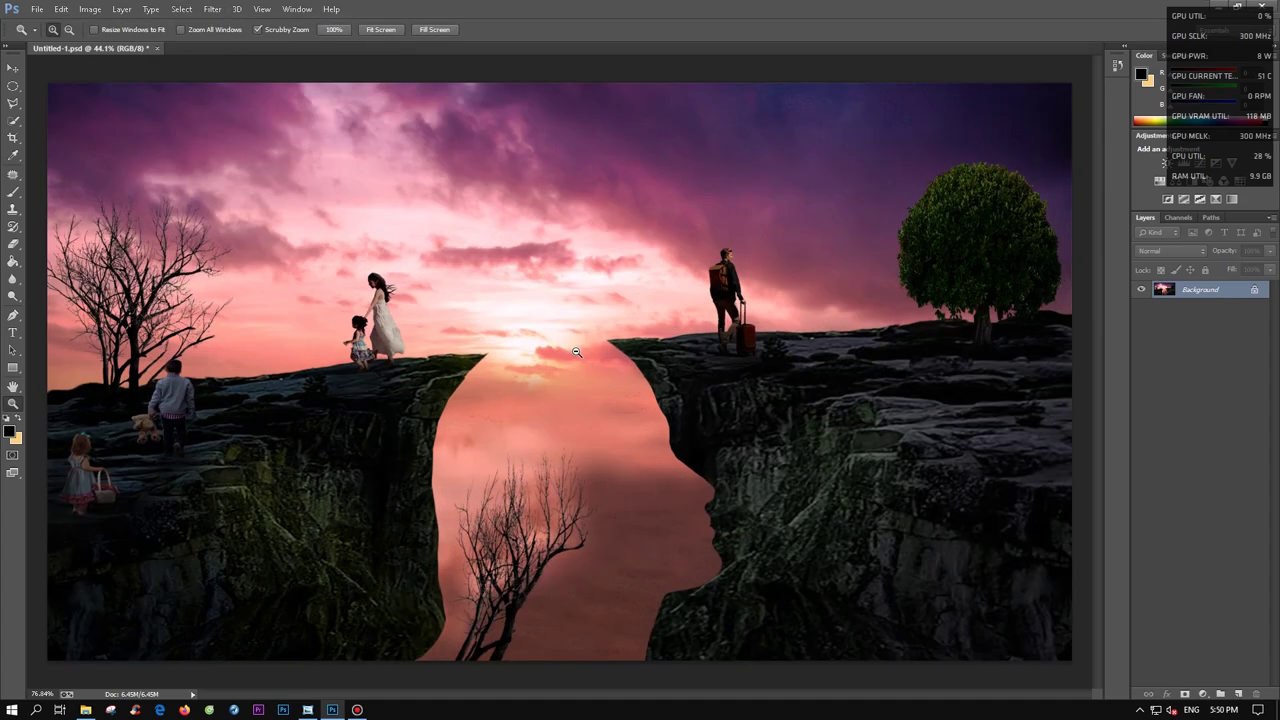
- Draw a Camera Raw graduated filter across the cliff gap
{"action": "left_click", "coordinate": [212, 9]}
{"action": "left_click", "coordinate": [220, 84]}
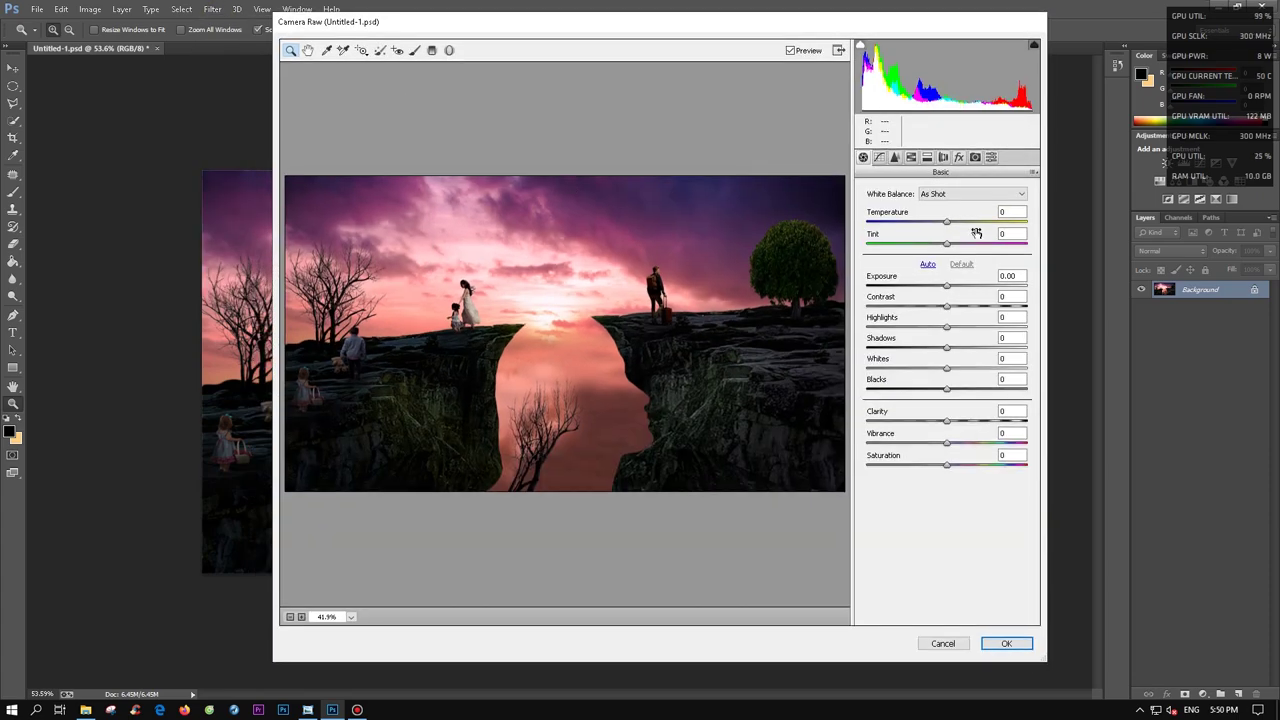
{"action": "left_click", "coordinate": [433, 51]}
{"action": "left_click_drag", "start_coordinate": [592, 338], "coordinate": [391, 335]}
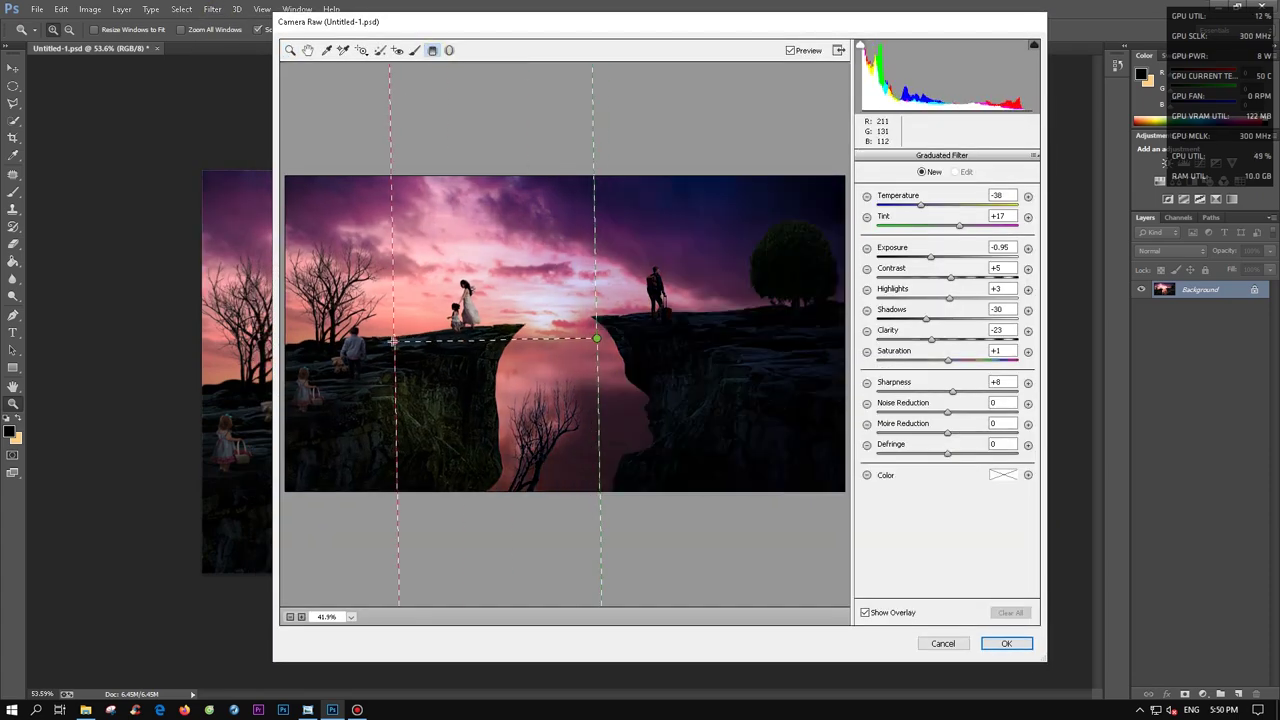
{"action": "mouse_move", "coordinate": [594, 337]}
{"action": "left_mouse_down"}
{"action": "mouse_move", "coordinate": [318, 347]}
{"action": "mouse_move", "coordinate": [491, 343]}
{"action": "left_mouse_up"}
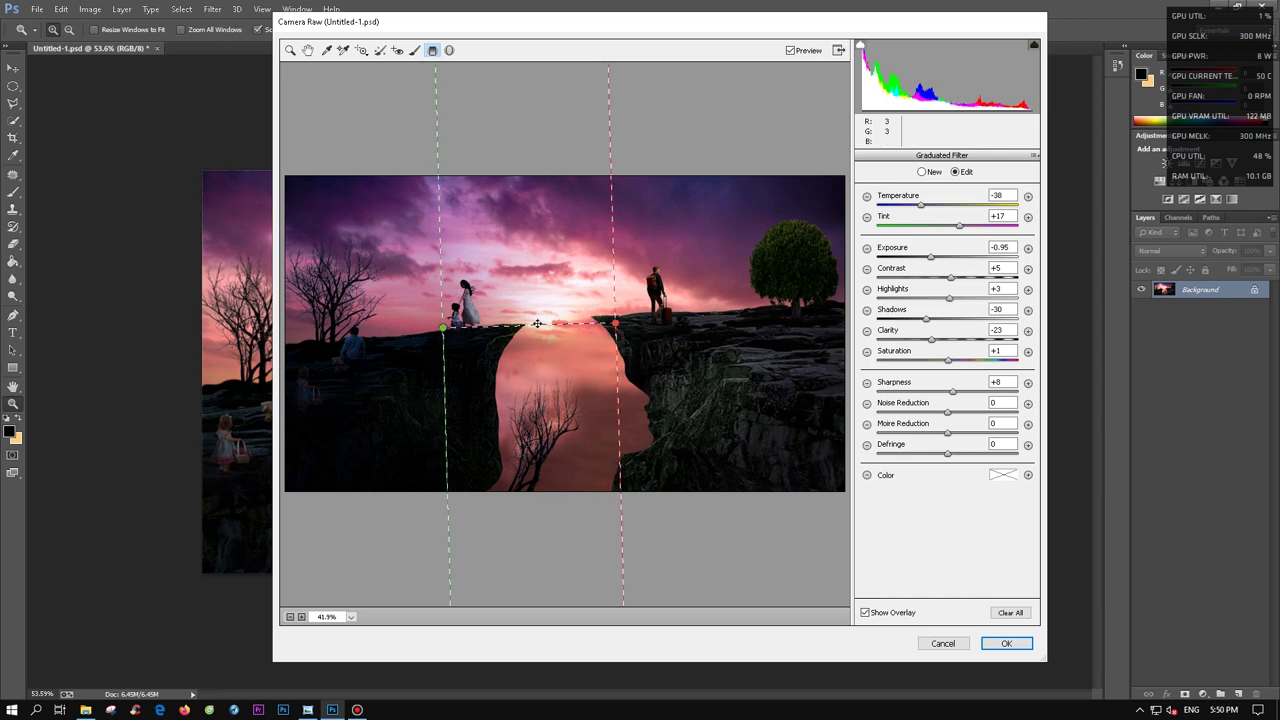
{"action": "mouse_move", "coordinate": [414, 343]}
{"action": "left_mouse_down"}
{"action": "mouse_move", "coordinate": [462, 332]}
{"action": "mouse_move", "coordinate": [585, 343]}
{"action": "left_mouse_up"}
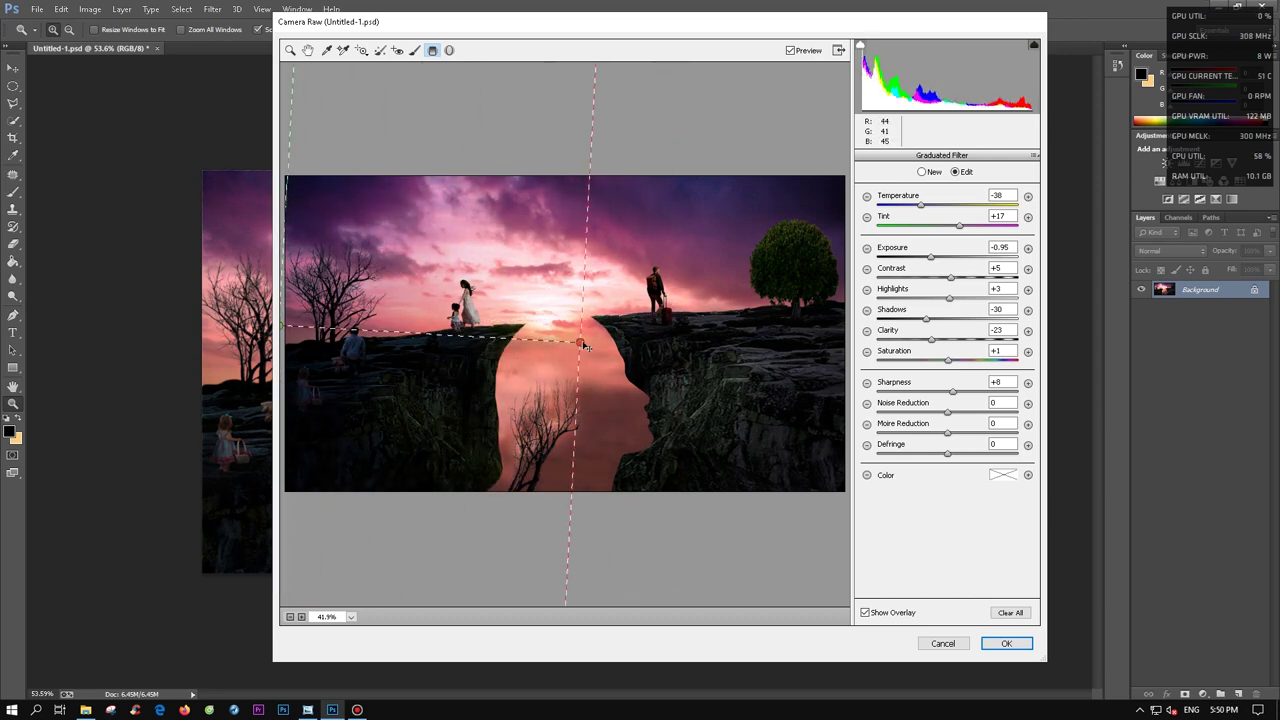
- Set the graduated area to Exposure -0.05, Shadows -10, lower saturation, and apply it
{"action": "left_click", "coordinate": [948, 257]}
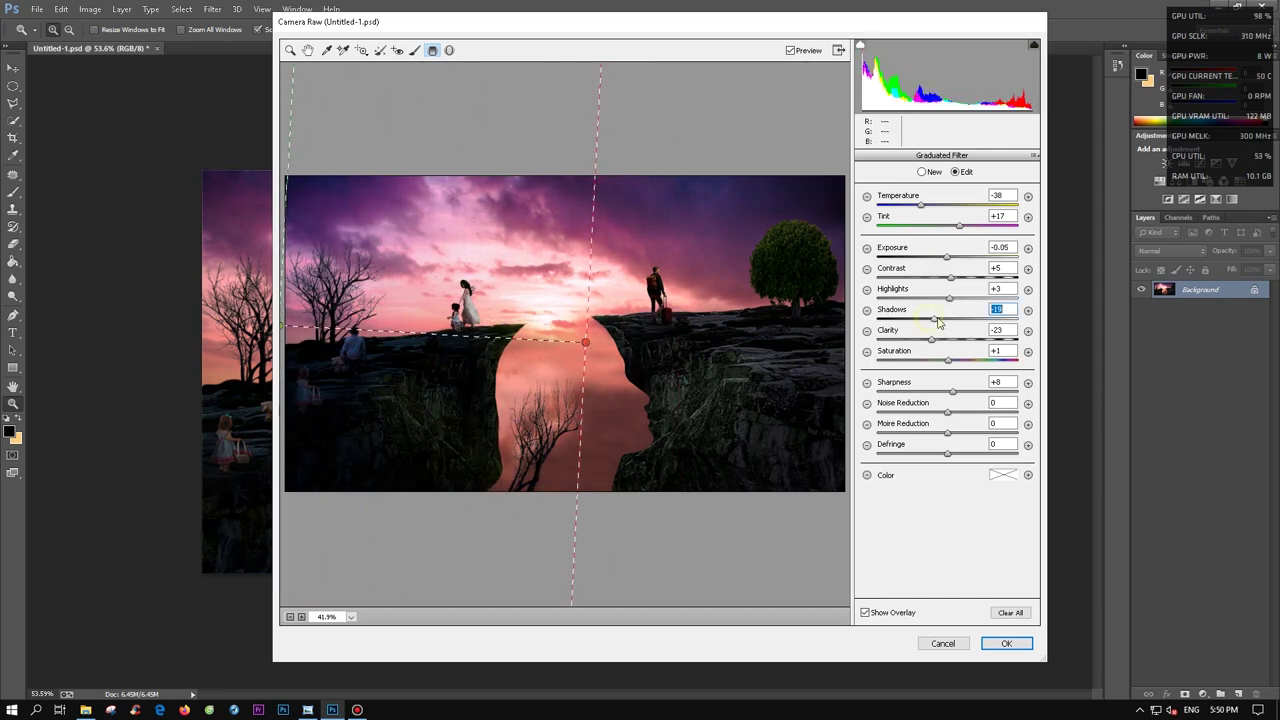
{"action": "left_click_drag", "start_coordinate": [938, 321], "coordinate": [943, 322]}
{"action": "left_click_drag", "start_coordinate": [950, 370], "coordinate": [928, 372]}
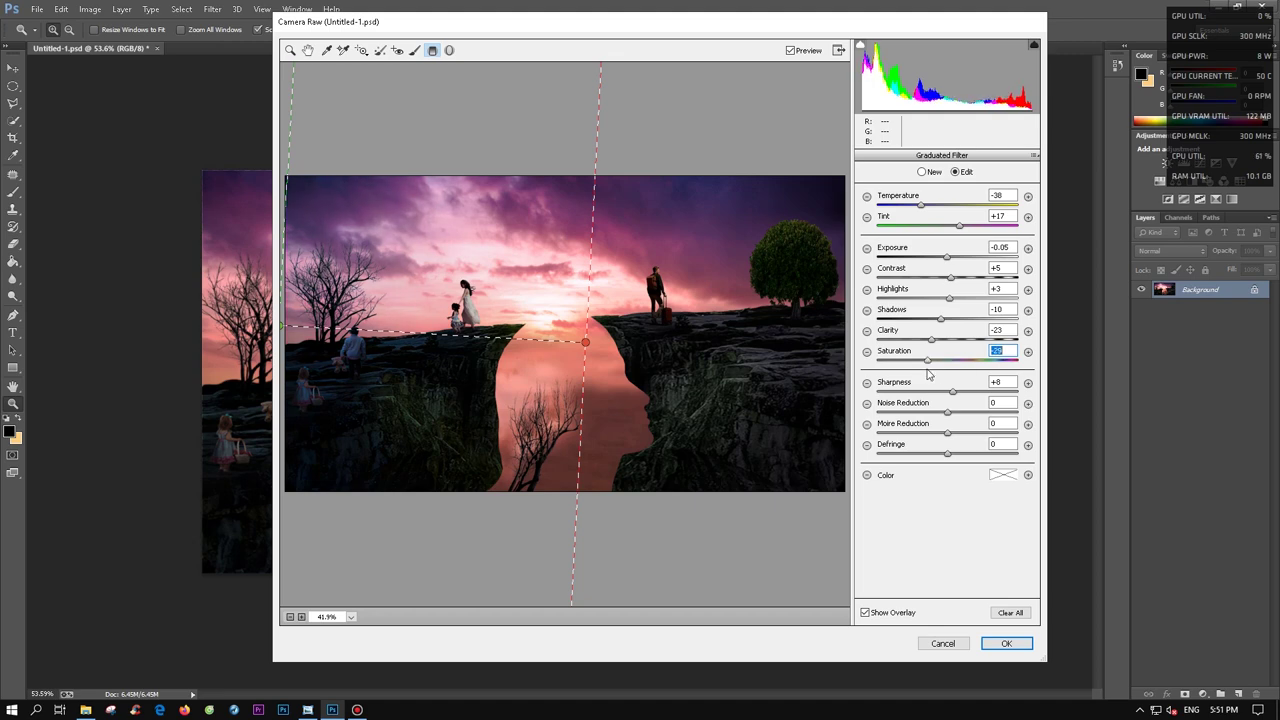
{"action": "left_click_drag", "start_coordinate": [598, 348], "coordinate": [621, 346]}
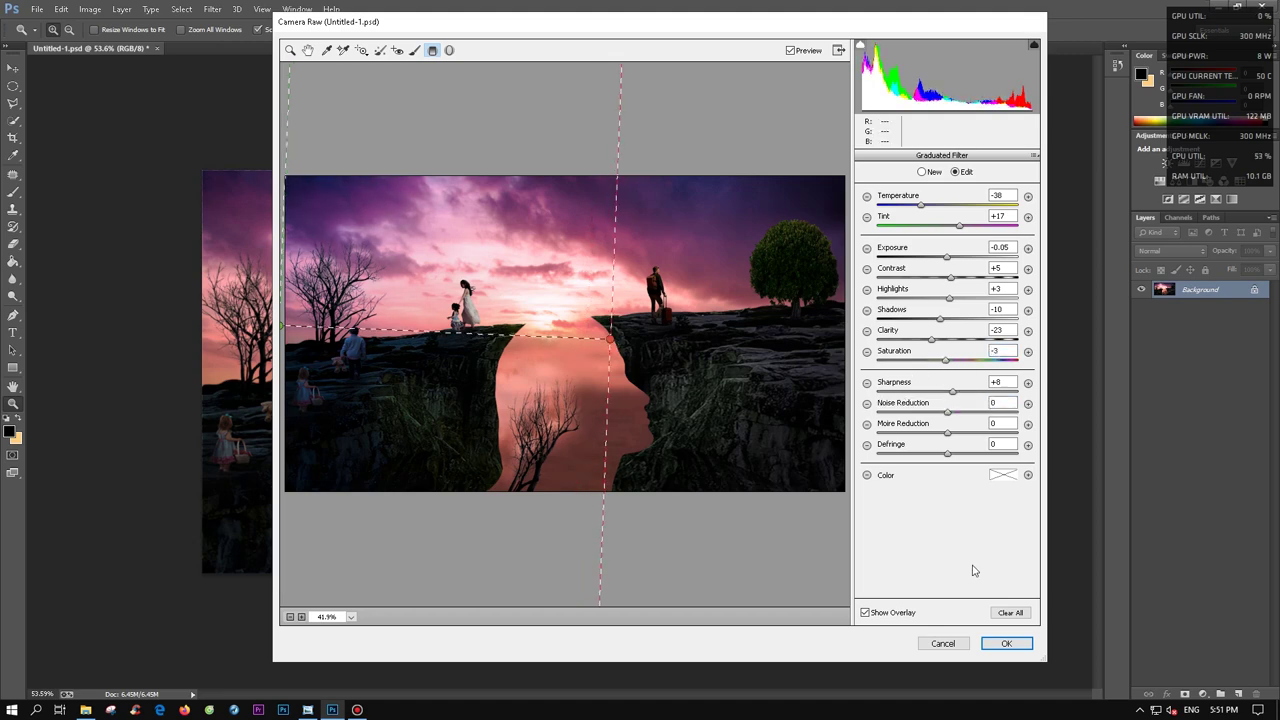
{"action": "left_click", "coordinate": [1006, 643]}
- Add a Camera Raw radial filter around the man with suitcase and cliff gap, and apply it
{"action": "left_click", "coordinate": [212, 9]}
{"action": "left_click", "coordinate": [290, 86]}
{"action": "key", "text": "j"}
{"action": "left_click_drag", "start_coordinate": [634, 305], "coordinate": [732, 472]}
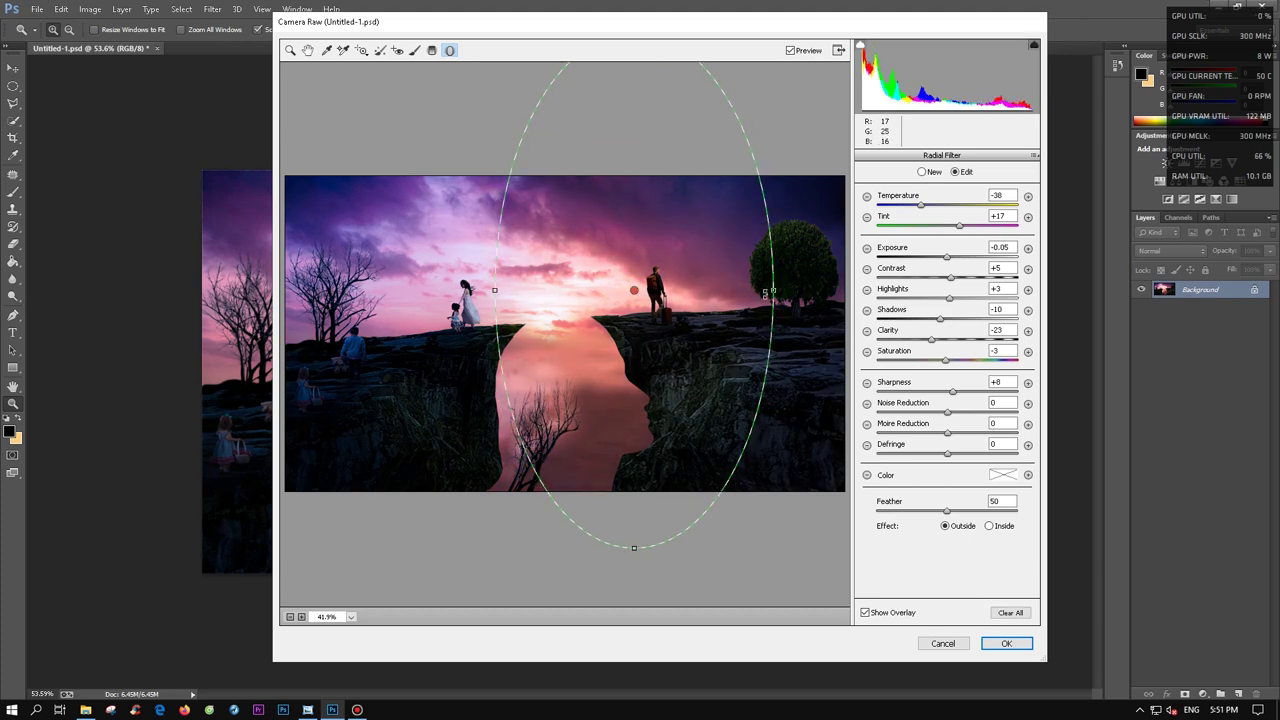
{"action": "left_click_drag", "start_coordinate": [768, 292], "coordinate": [757, 330]}
{"action": "left_click_drag", "start_coordinate": [663, 520], "coordinate": [663, 456]}
{"action": "left_click_drag", "start_coordinate": [628, 338], "coordinate": [493, 328]}
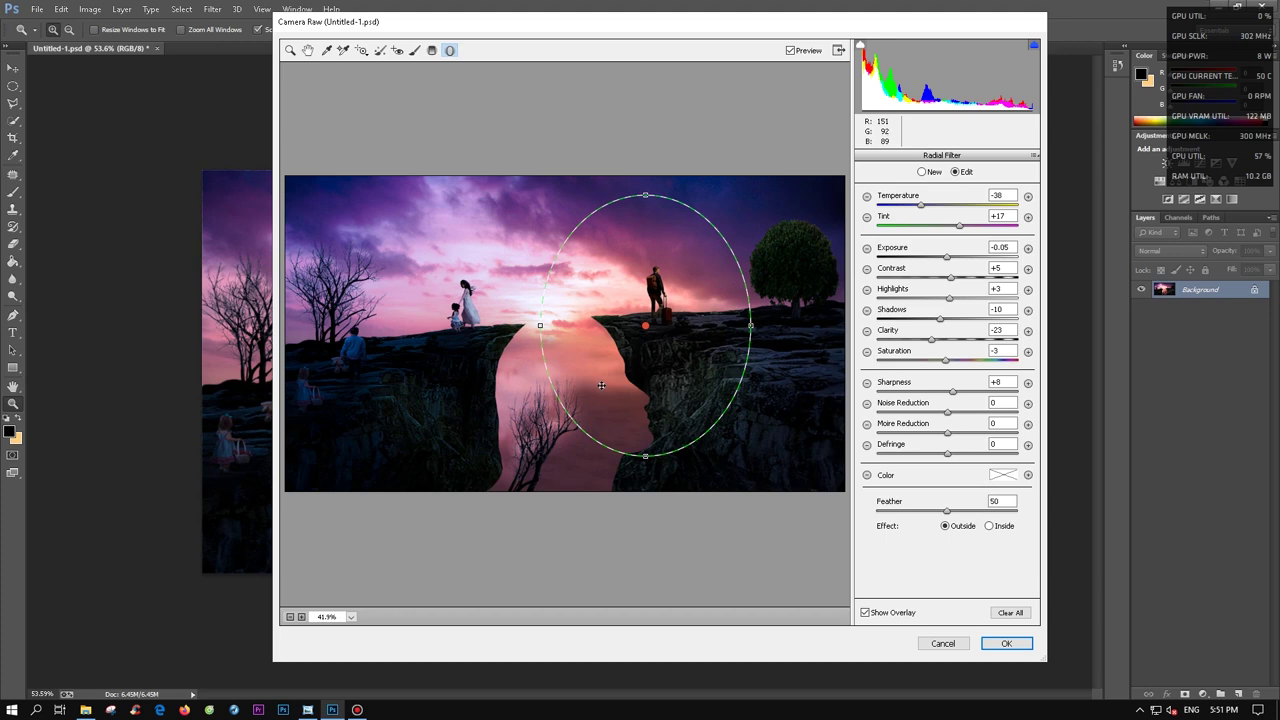
{"action": "key", "text": "Return"}
{"action": "left_click", "coordinate": [212, 9]}
{"action": "mouse_move", "coordinate": [219, 156]}
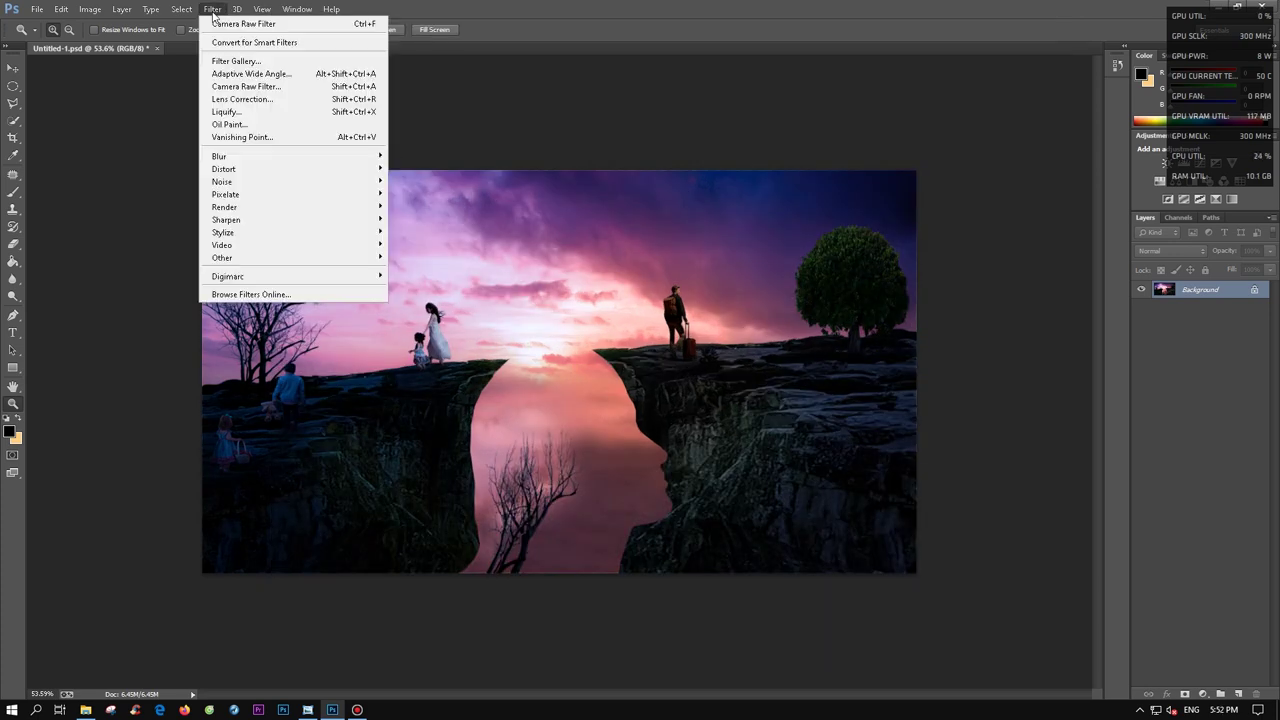
- Start an Iris Blur, reshape the focus ellipse and pin the right tree and cliff gap
{"action": "left_click", "coordinate": [437, 165]}
{"action": "left_click_drag", "start_coordinate": [778, 290], "coordinate": [549, 506]}
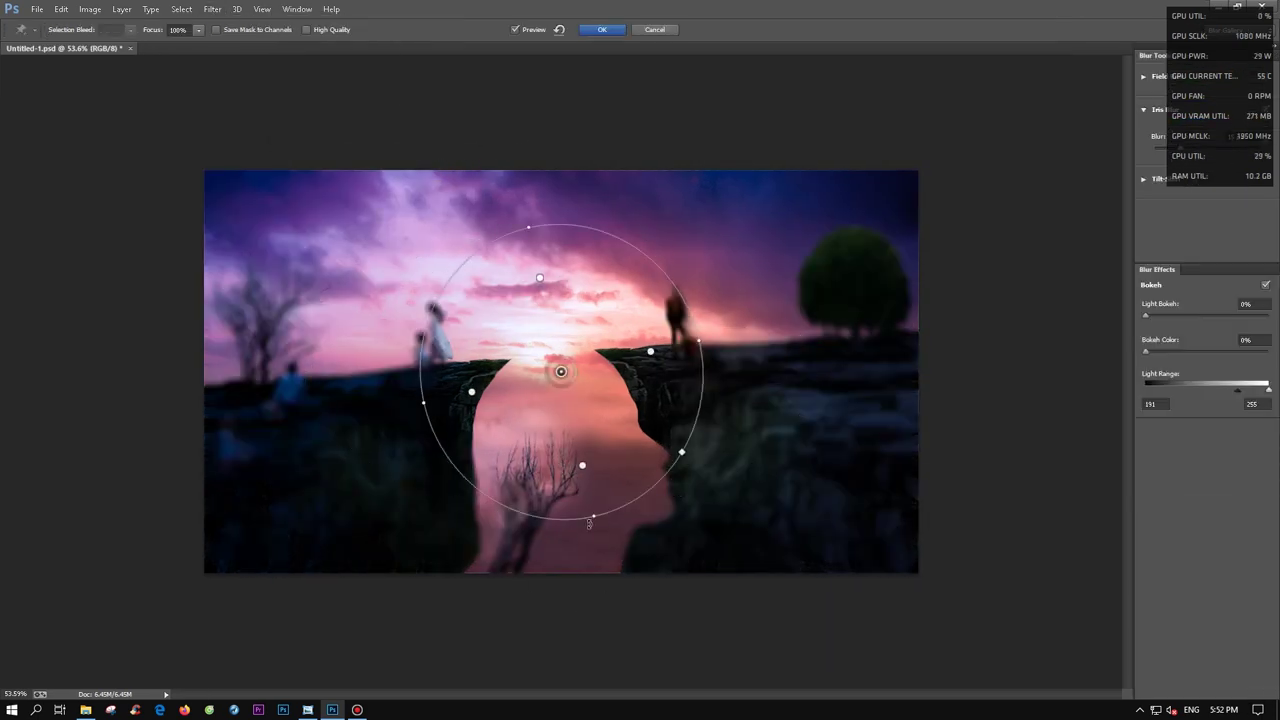
{"action": "left_click", "coordinate": [766, 414]}
{"action": "mouse_move", "coordinate": [766, 414]}
{"action": "left_mouse_down"}
{"action": "mouse_move", "coordinate": [849, 291]}
{"action": "mouse_move", "coordinate": [866, 289]}
{"action": "left_mouse_up"}
{"action": "left_click", "coordinate": [561, 373]}
{"action": "left_click_drag", "start_coordinate": [561, 373], "coordinate": [545, 345]}
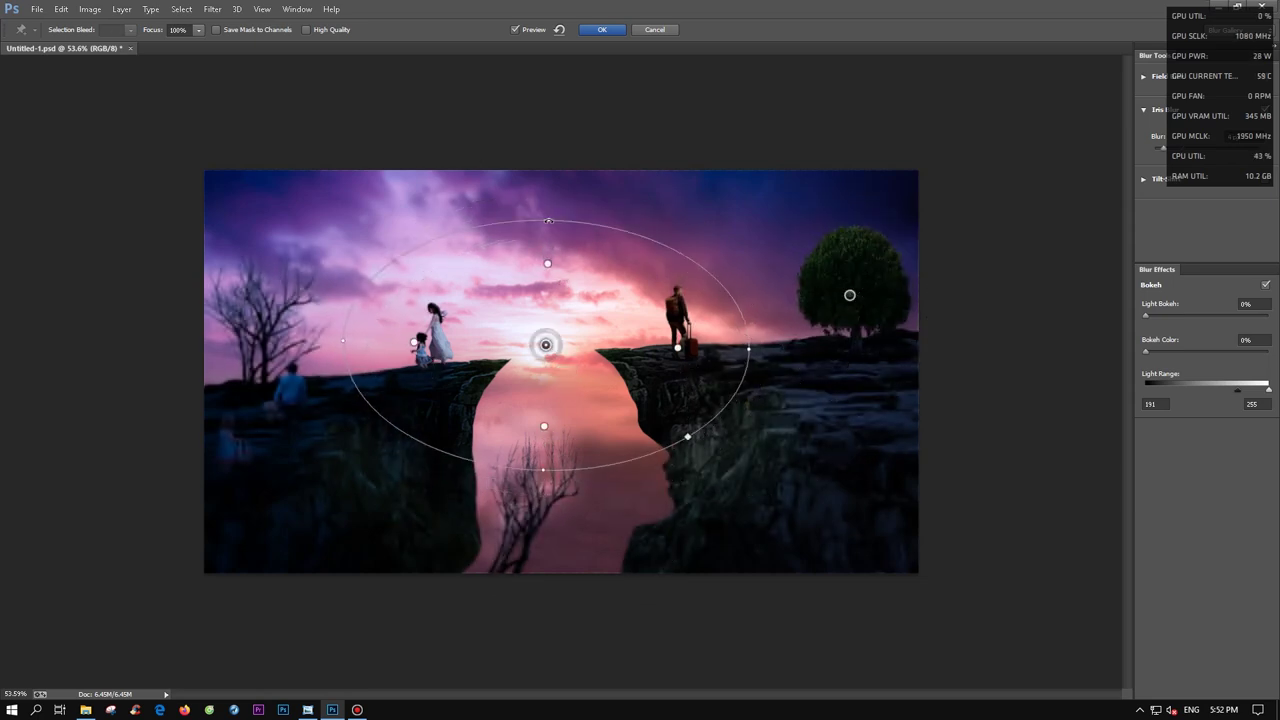
{"action": "left_click_drag", "start_coordinate": [545, 345], "coordinate": [546, 338]}
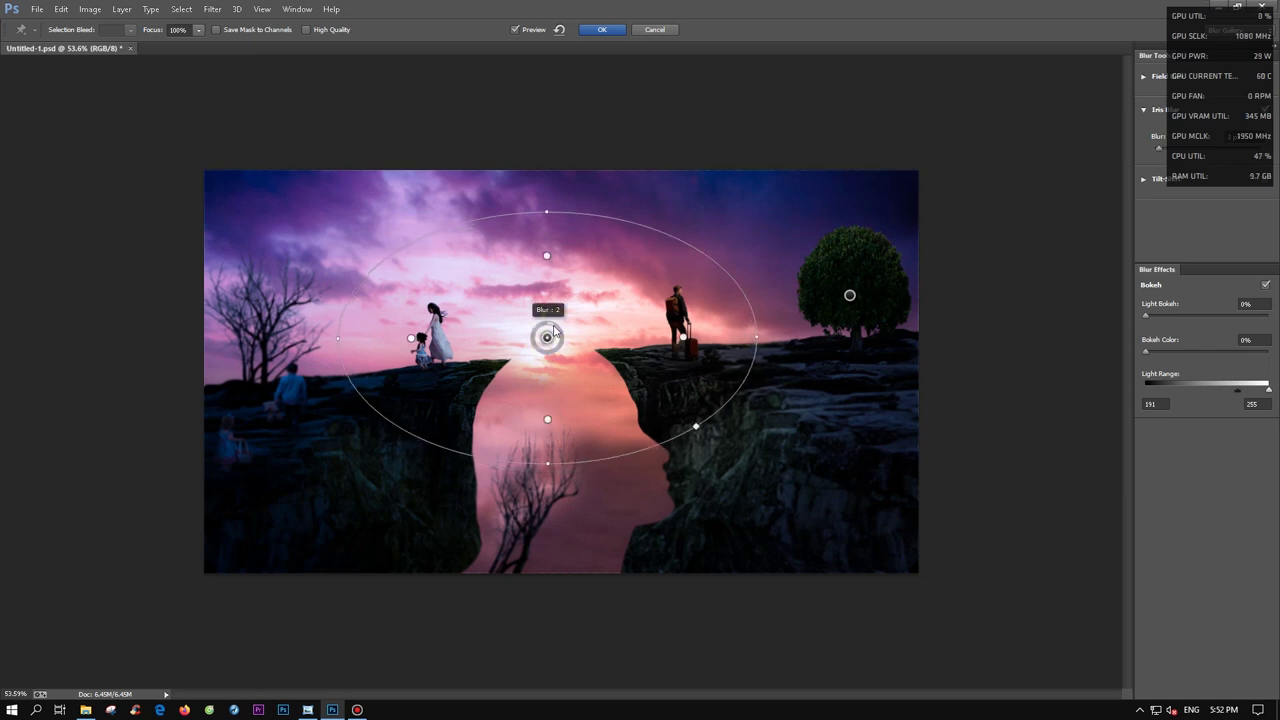
- Add a blur pin on the left bare tree, apply the blur and open Camera Raw
{"action": "left_click", "coordinate": [287, 326]}
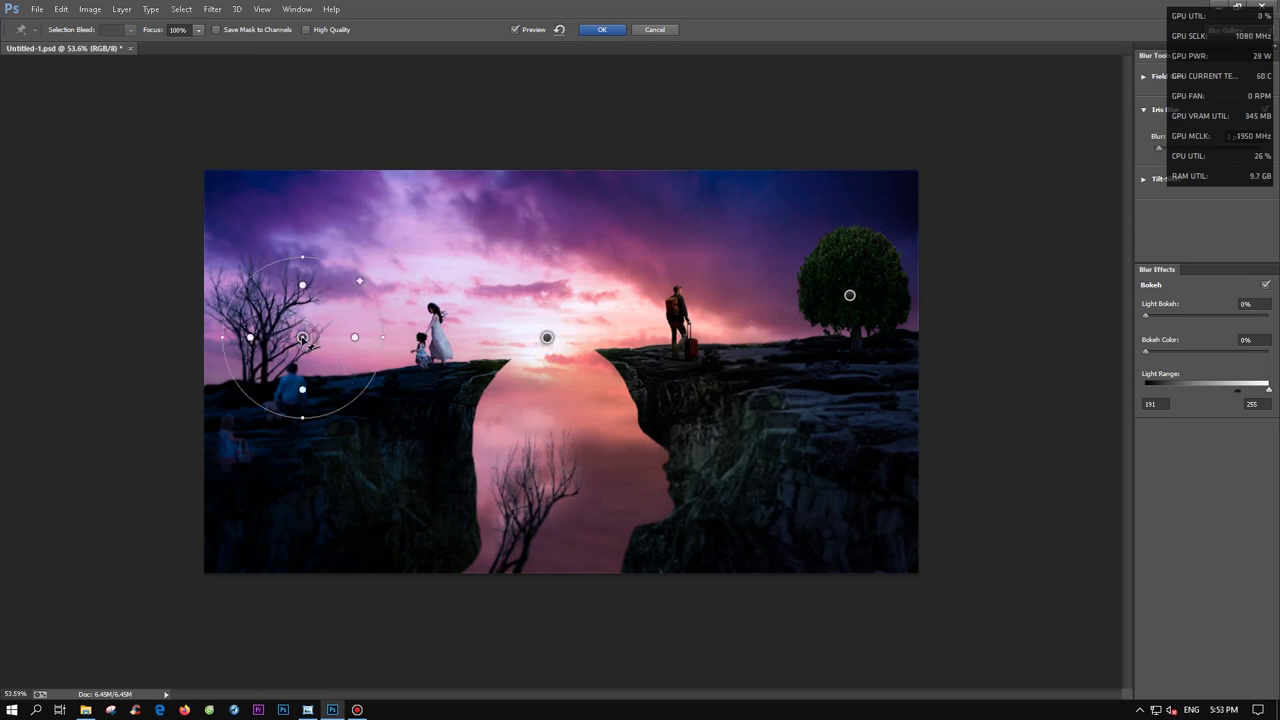
{"action": "left_click_drag", "start_coordinate": [288, 330], "coordinate": [358, 395]}
{"action": "left_click", "coordinate": [605, 30]}
{"action": "left_click", "coordinate": [212, 9]}
{"action": "left_click", "coordinate": [245, 94]}
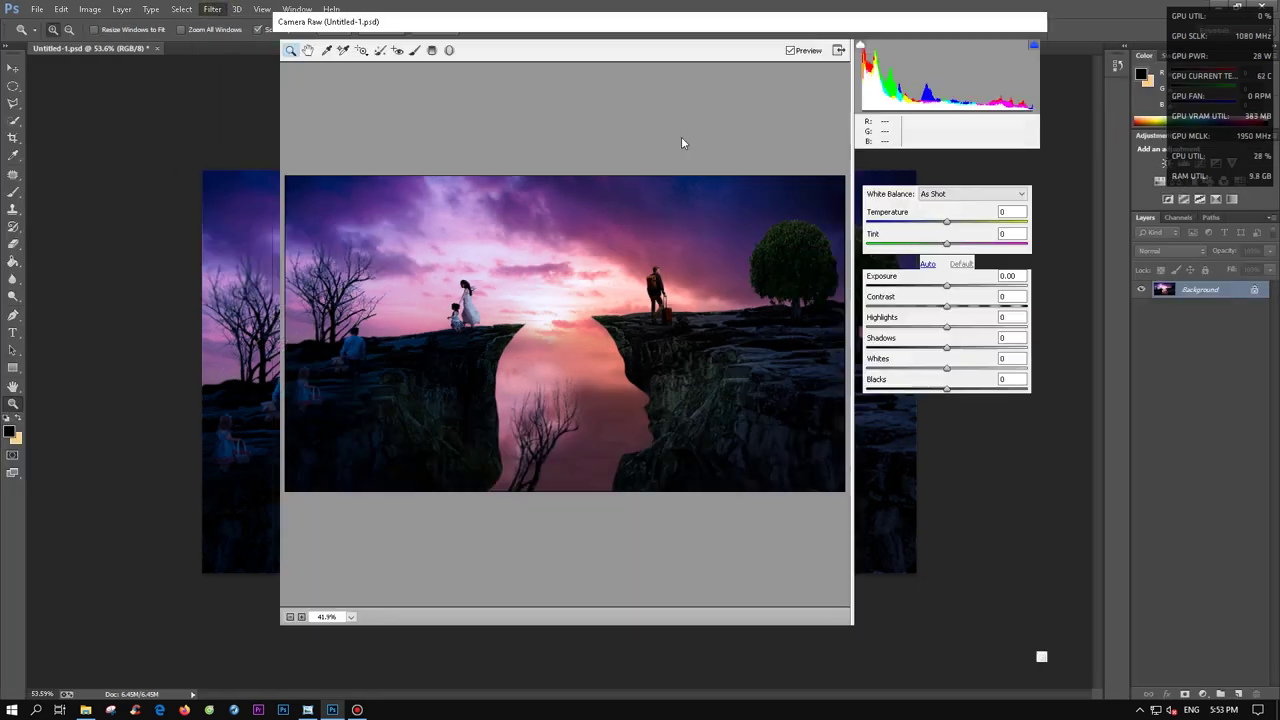
- Raise exposure to +0.30, clarity +13, and lift tone-curve highlights and lights to +6
{"action": "mouse_move", "coordinate": [947, 286]}
{"action": "left_mouse_down"}
{"action": "mouse_move", "coordinate": [968, 318]}
{"action": "mouse_move", "coordinate": [900, 333]}
{"action": "mouse_move", "coordinate": [960, 350]}
{"action": "left_mouse_up"}
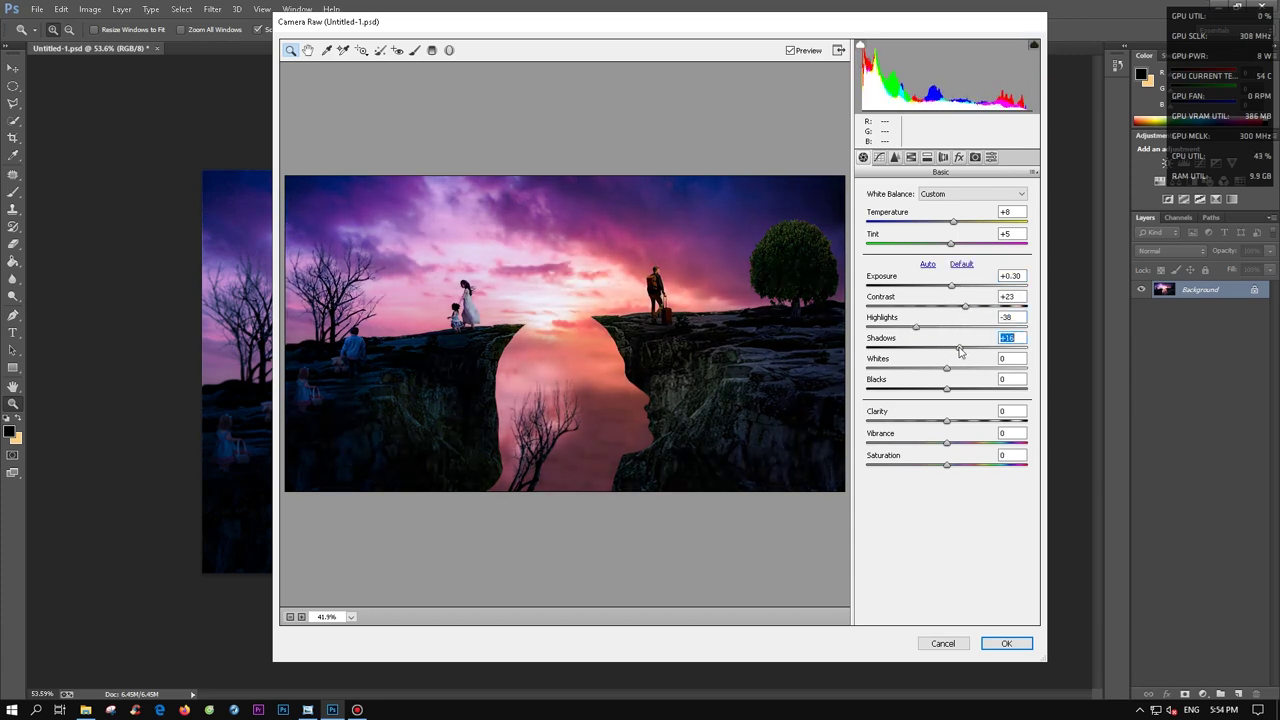
{"action": "left_click_drag", "start_coordinate": [948, 421], "coordinate": [953, 443]}
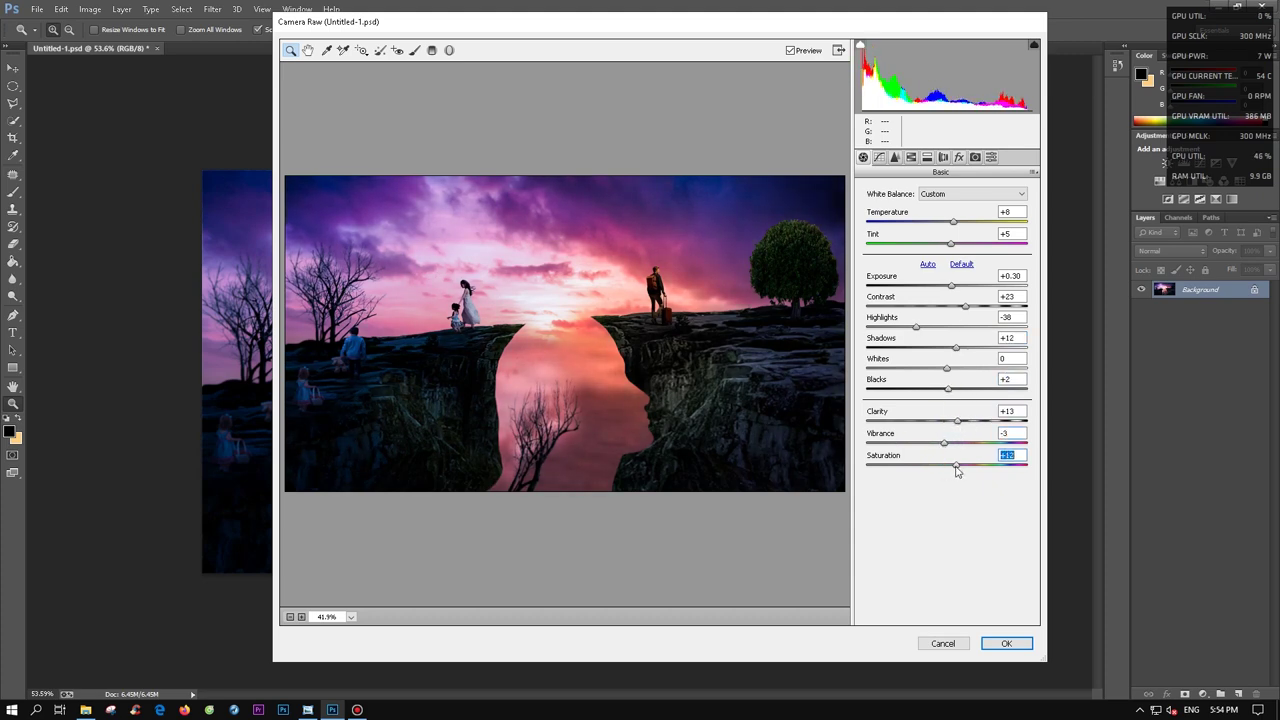
{"action": "left_click", "coordinate": [879, 158]}
{"action": "left_click", "coordinate": [947, 399]}
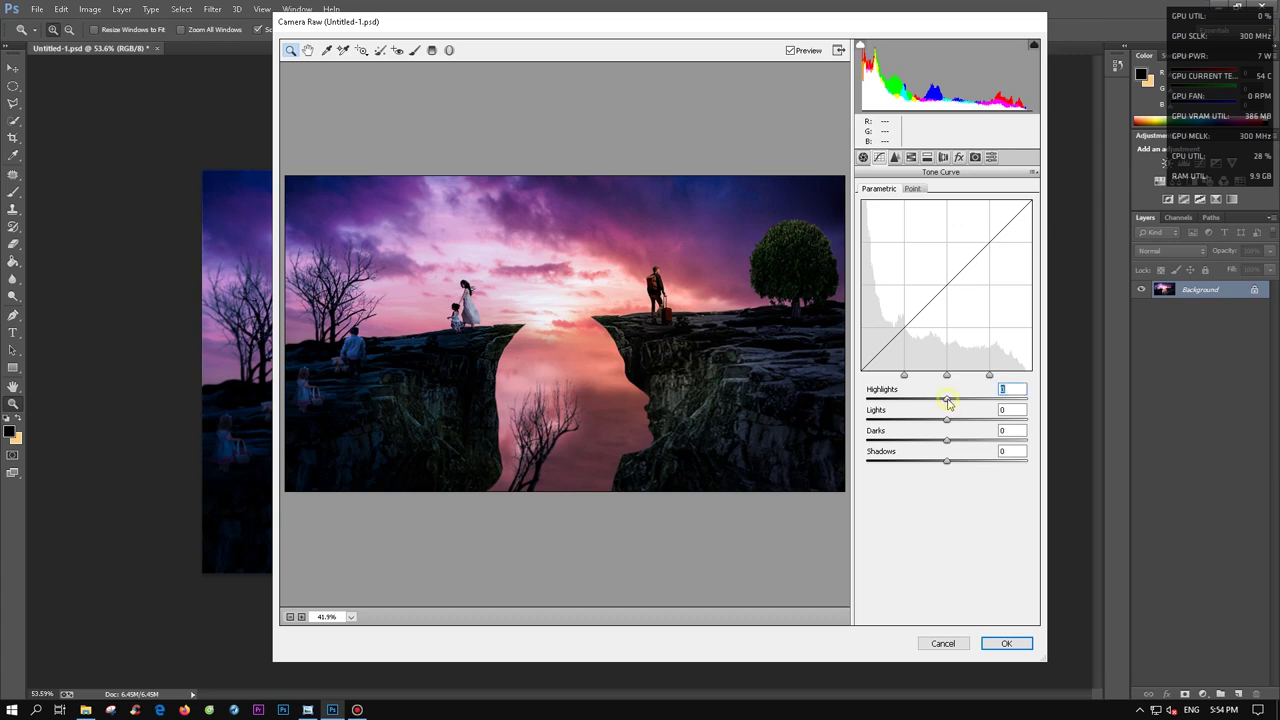
{"action": "left_click_drag", "start_coordinate": [957, 399], "coordinate": [951, 399]}
{"action": "left_click_drag", "start_coordinate": [947, 419], "coordinate": [950, 440]}
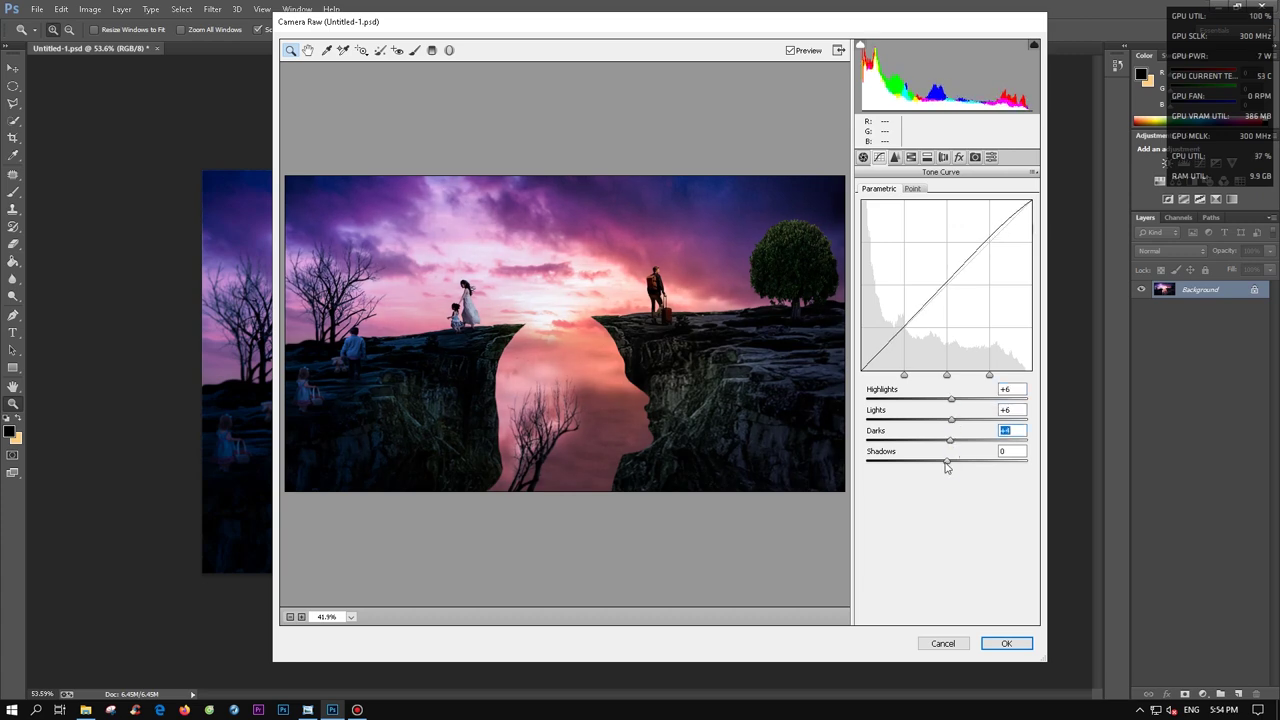
- Add luminance noise reduction and a -33 edge vignette, then apply the grade
{"action": "key", "text": "ctrl+alt+3"}
{"action": "left_click_drag", "start_coordinate": [867, 321], "coordinate": [892, 321]}
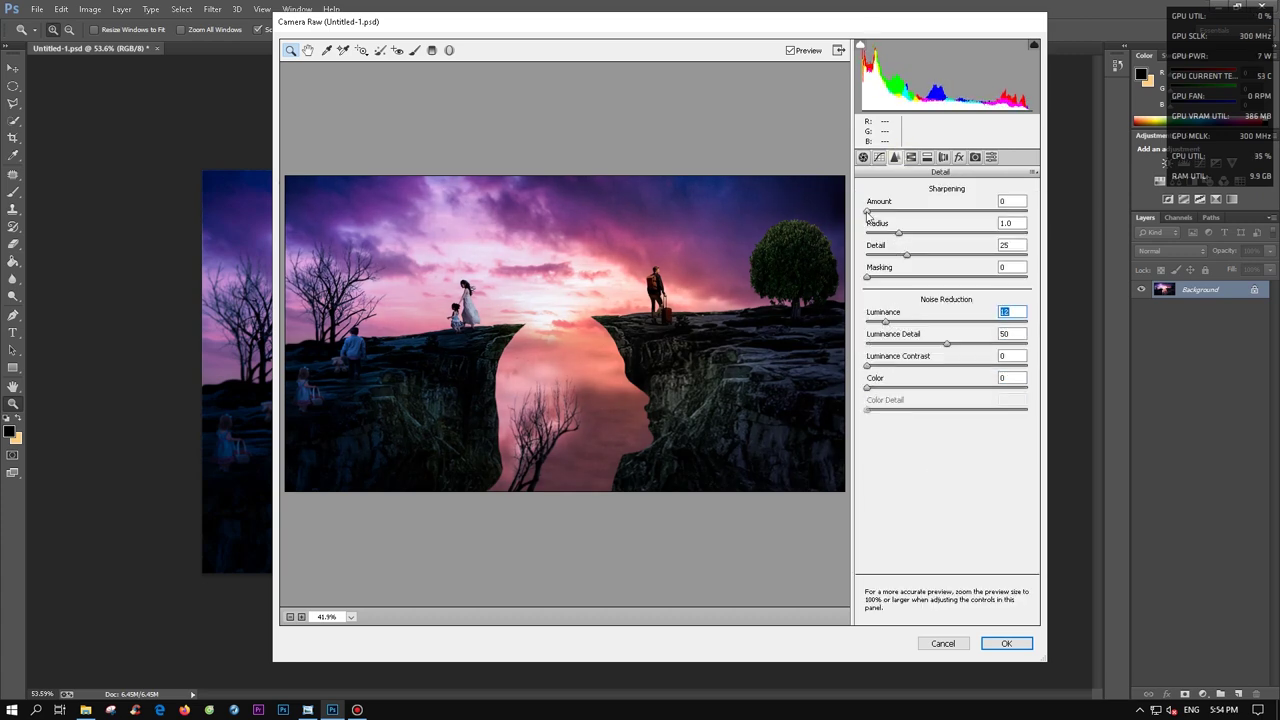
{"action": "left_click", "coordinate": [914, 158]}
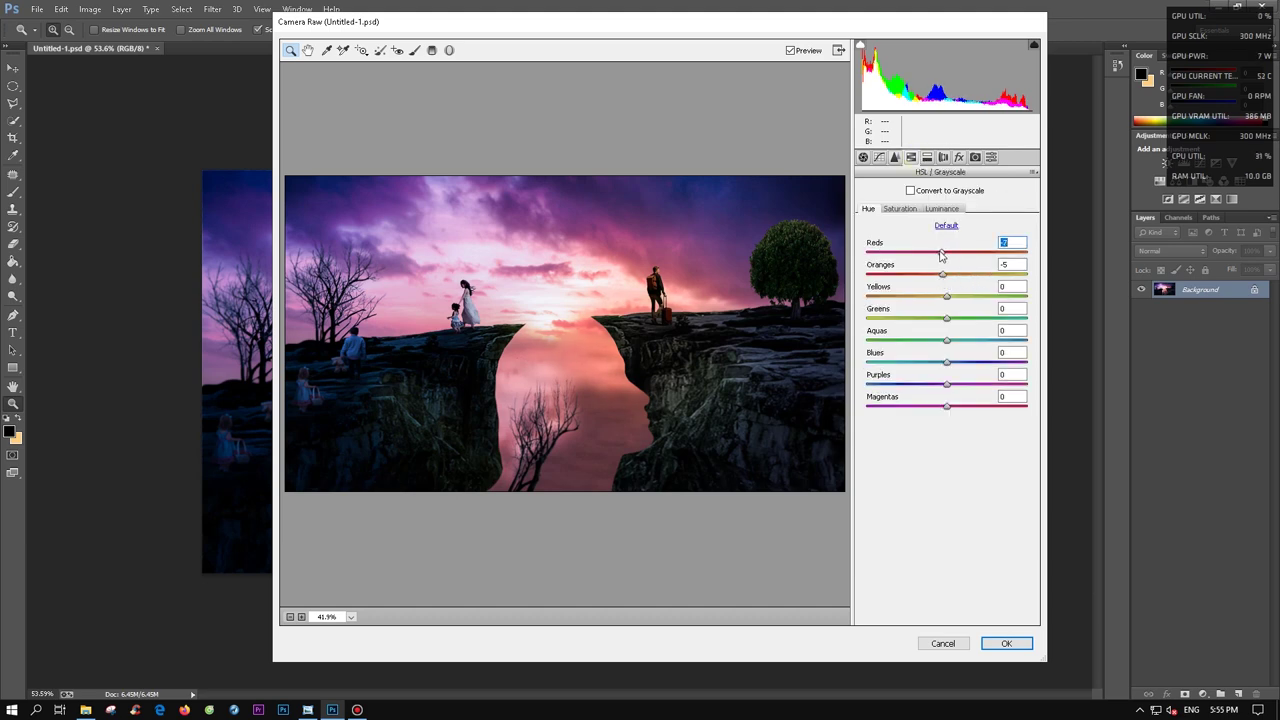
{"action": "left_click", "coordinate": [959, 157]}
{"action": "mouse_move", "coordinate": [946, 330]}
{"action": "left_mouse_down"}
{"action": "mouse_move", "coordinate": [920, 330]}
{"action": "mouse_move", "coordinate": [905, 352]}
{"action": "left_mouse_up"}
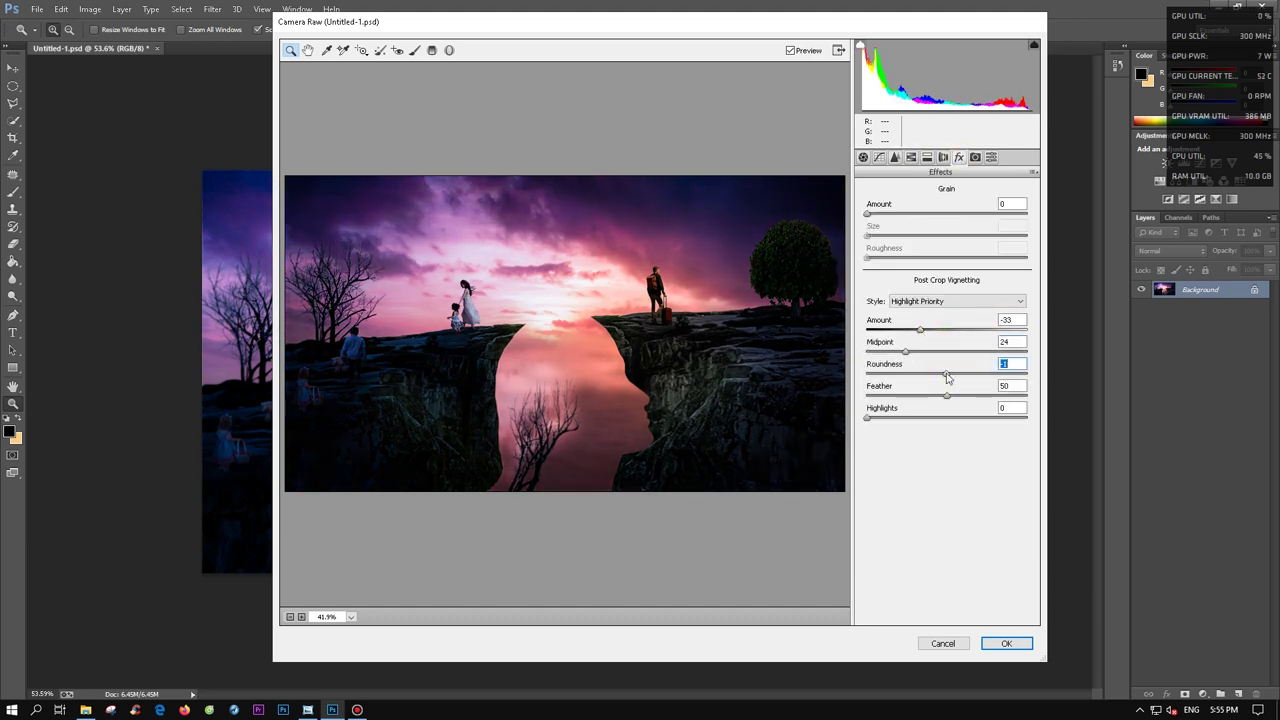
{"action": "left_click", "coordinate": [1006, 643]}
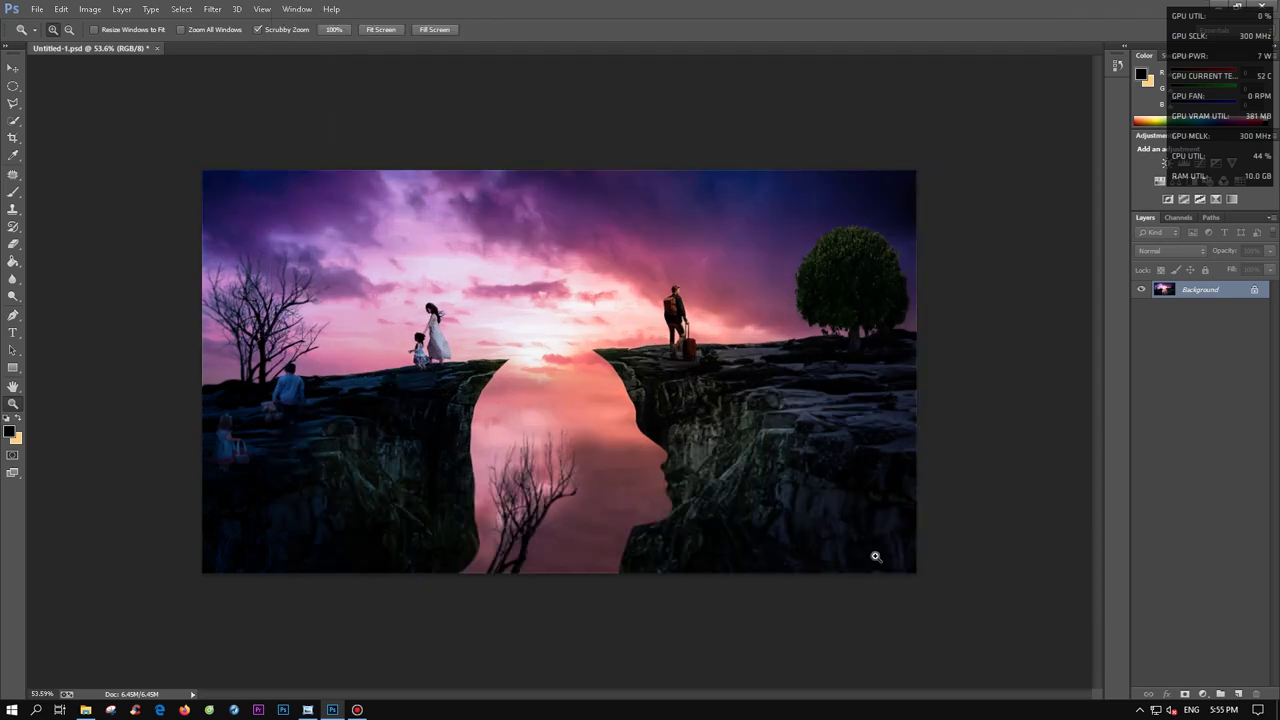
- Zoom in and present the finished sunset composite in full-screen mode
{"action": "left_click_drag", "start_coordinate": [632, 308], "coordinate": [549, 322]}
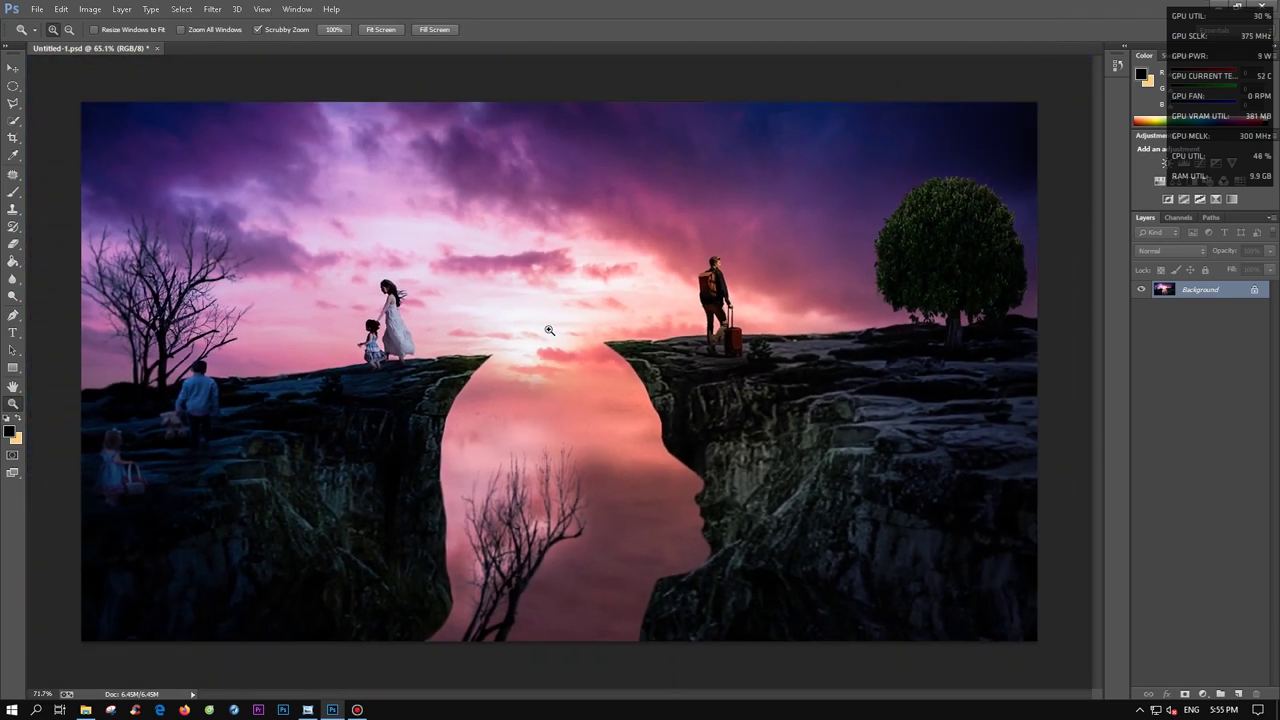
{"action": "key", "text": "f"}
{"action": "key", "text": "f"}
{"action": "left_click_drag", "start_coordinate": [549, 322], "coordinate": [569, 340]}
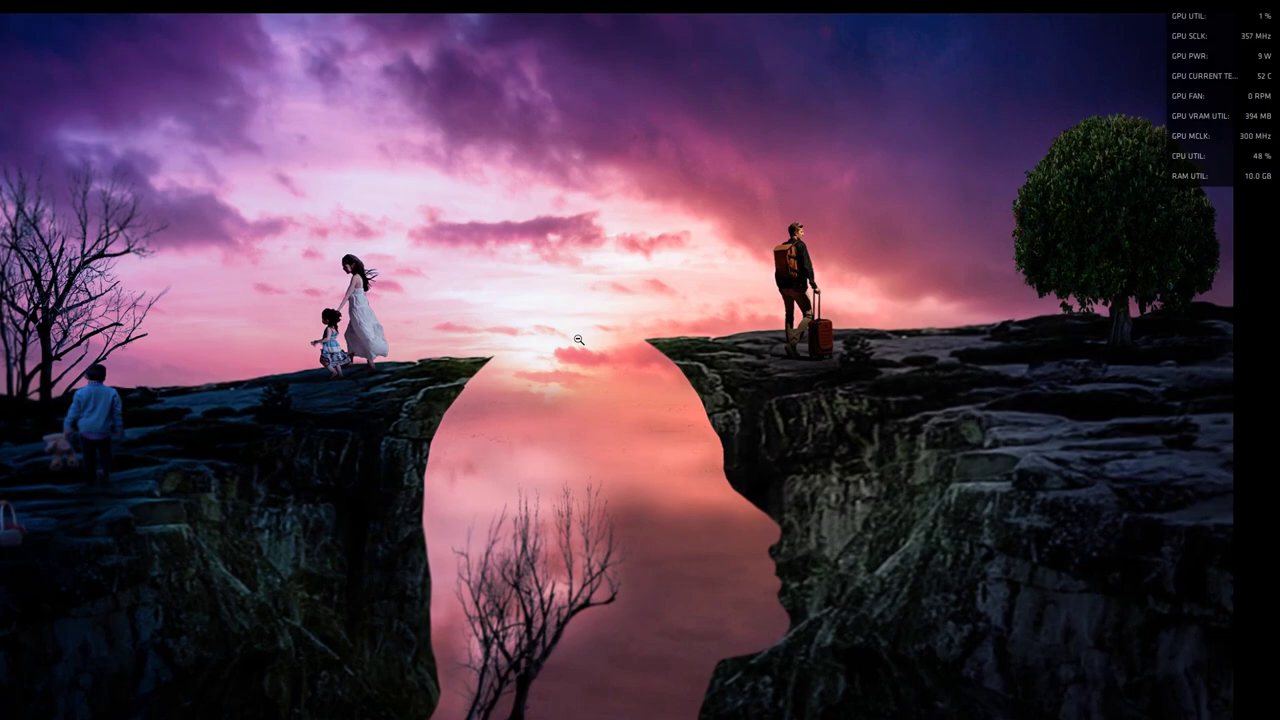